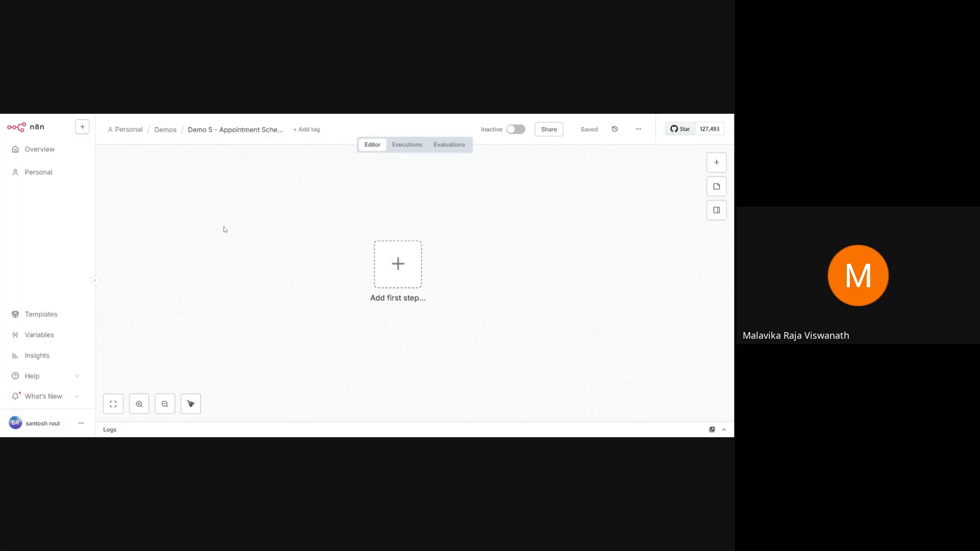
- Add a Gmail trigger for received messages as the workflow's first step and return to the canvas
left_click(379, 265)
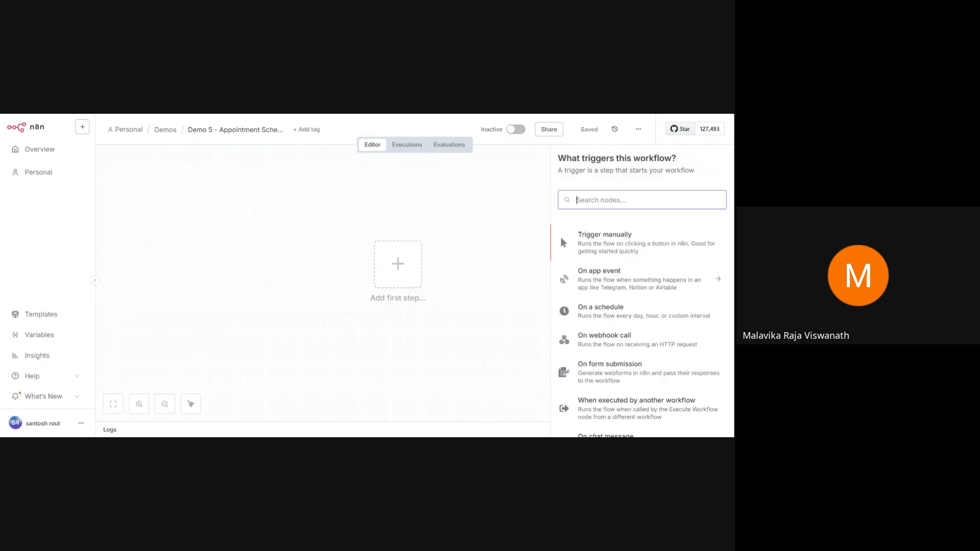
type("mail")
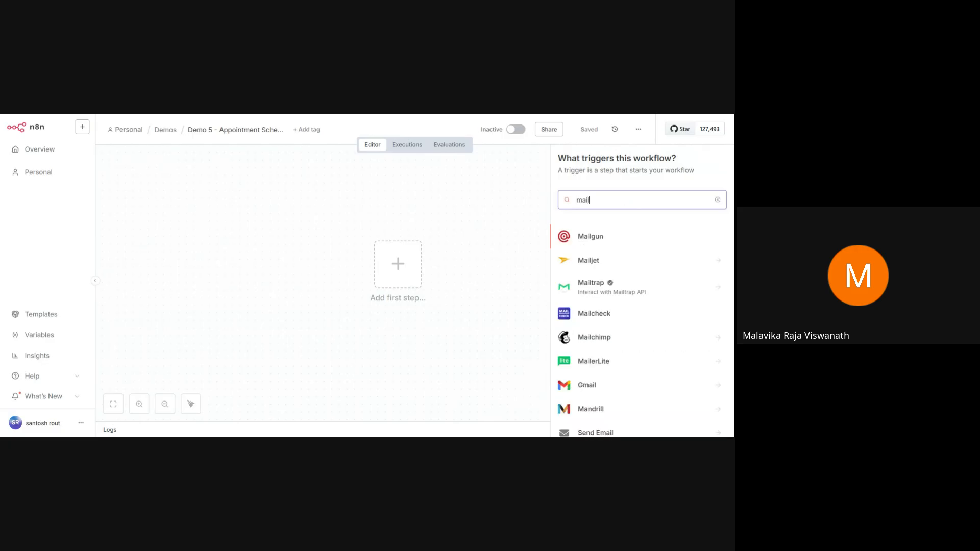
key("BackSpace")
key("BackSpace")
key("BackSpace")
key("BackSpace")
type("gmail")
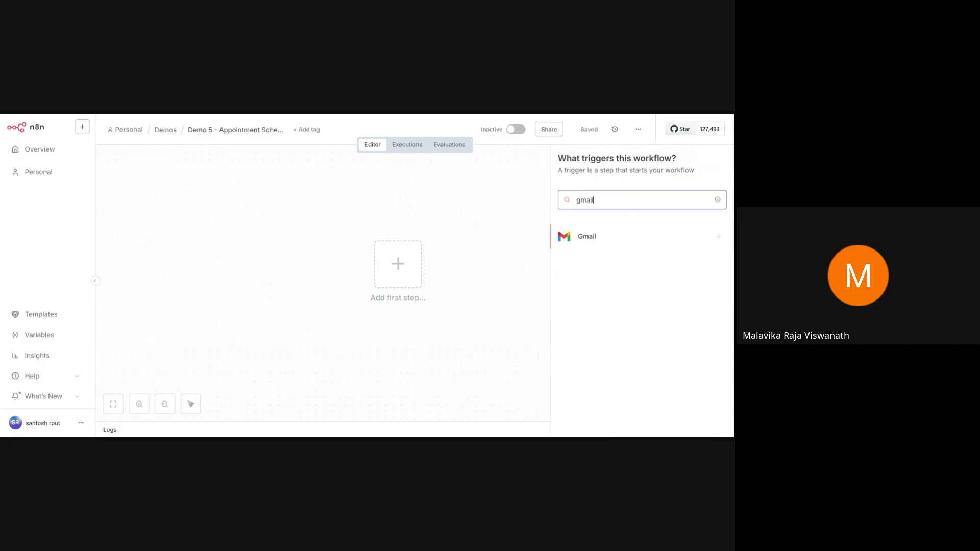
key("Return")
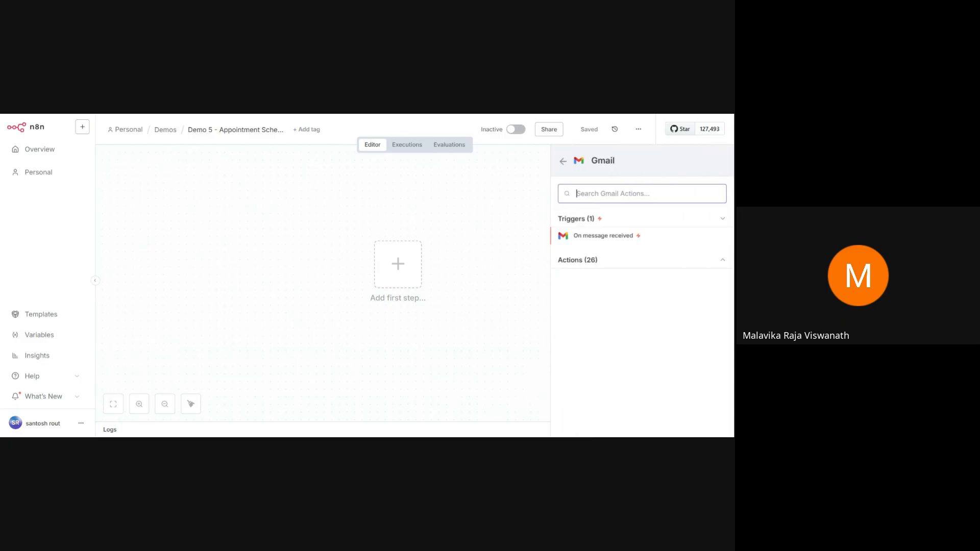
left_click(581, 239)
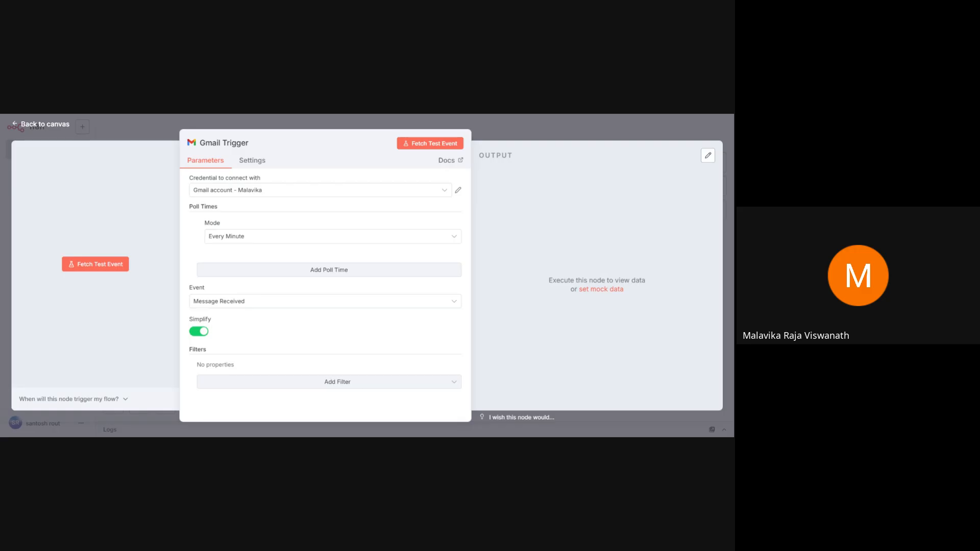
left_click(445, 190)
left_click(509, 126)
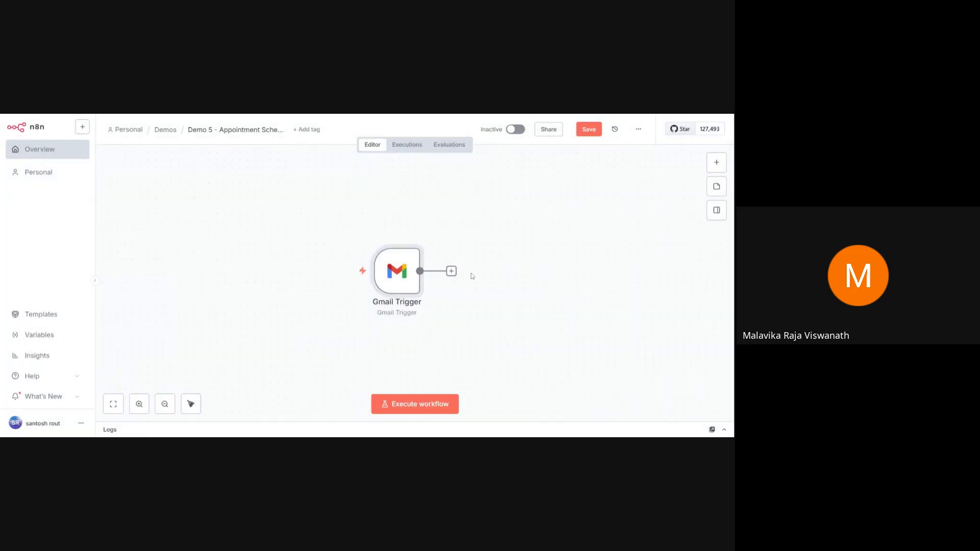
- Activate the workflow, dismiss the activation notice, and switch the workflow back to inactive
scroll(471, 276, "right", 2)
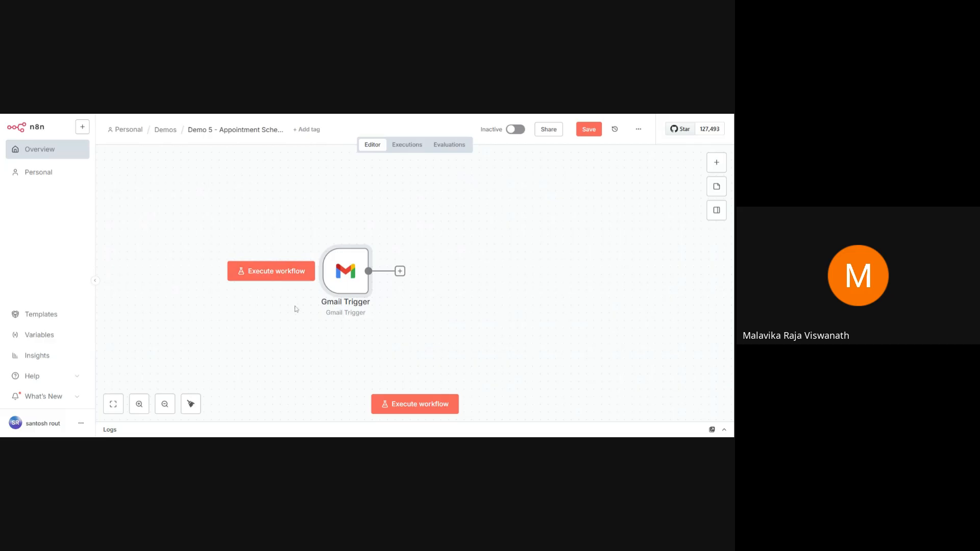
left_click(516, 130)
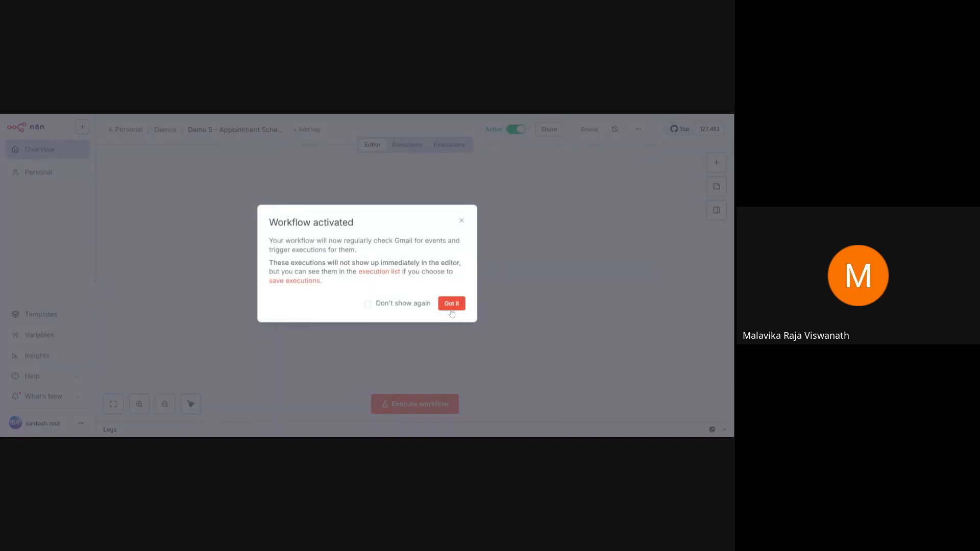
left_click(452, 310)
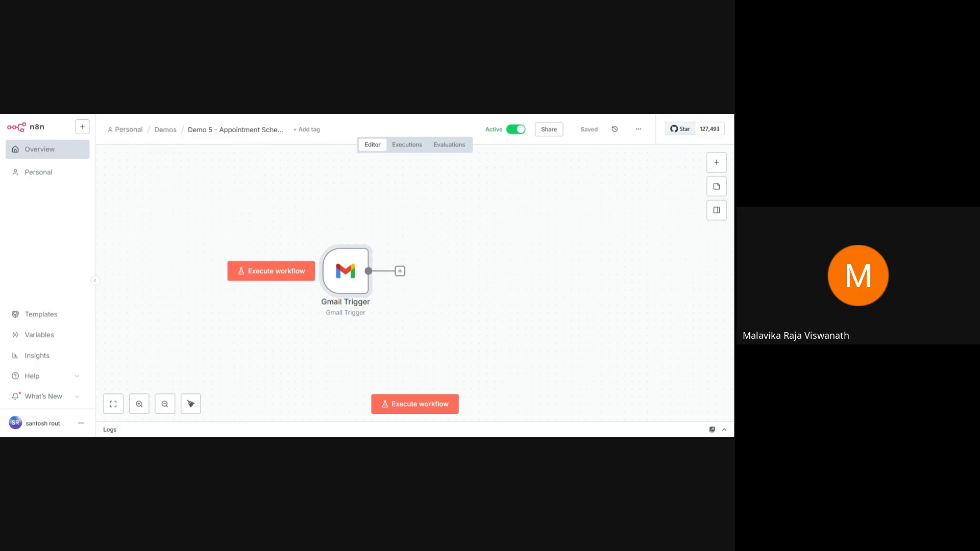
left_click(514, 132)
- Add a Read Status filter set to unread emails only to the Gmail Trigger node
double_click(348, 279)
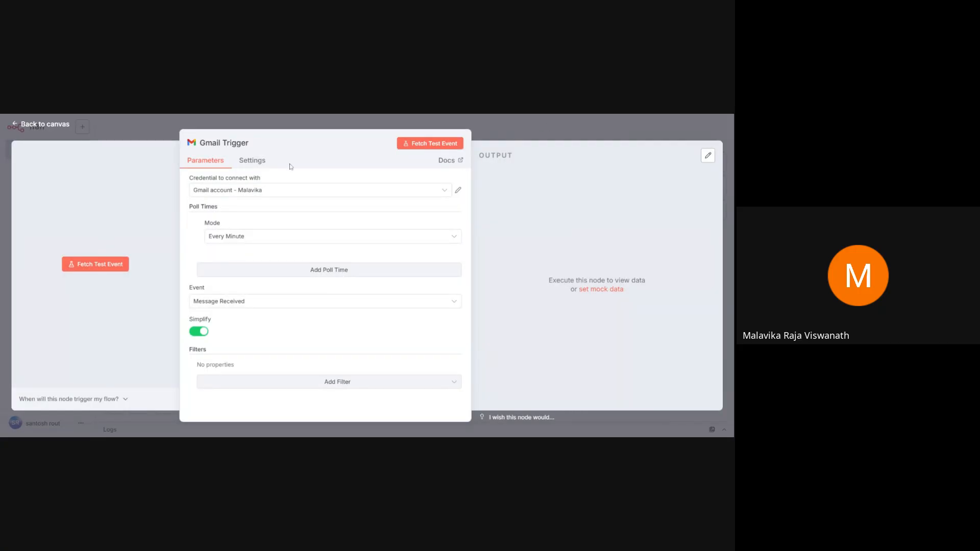
left_click(521, 130)
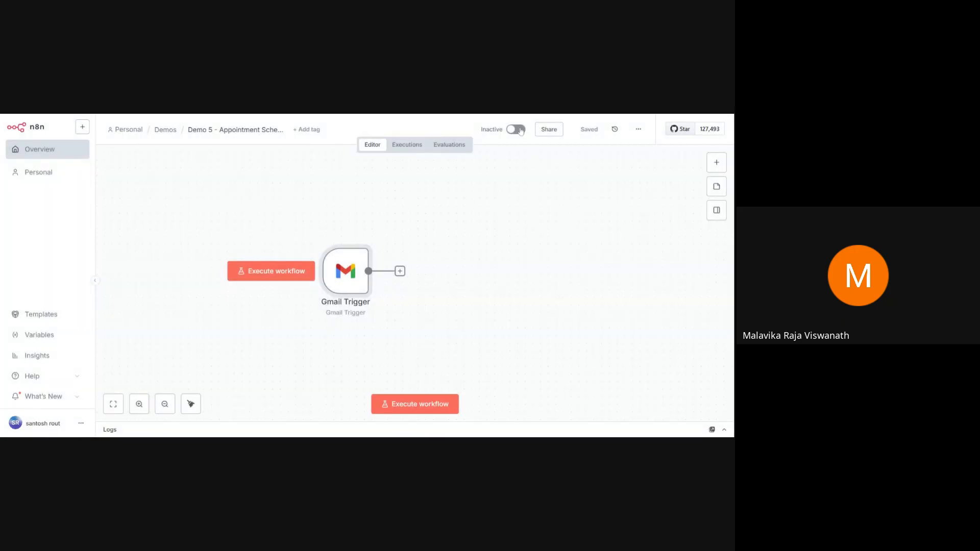
double_click(334, 291)
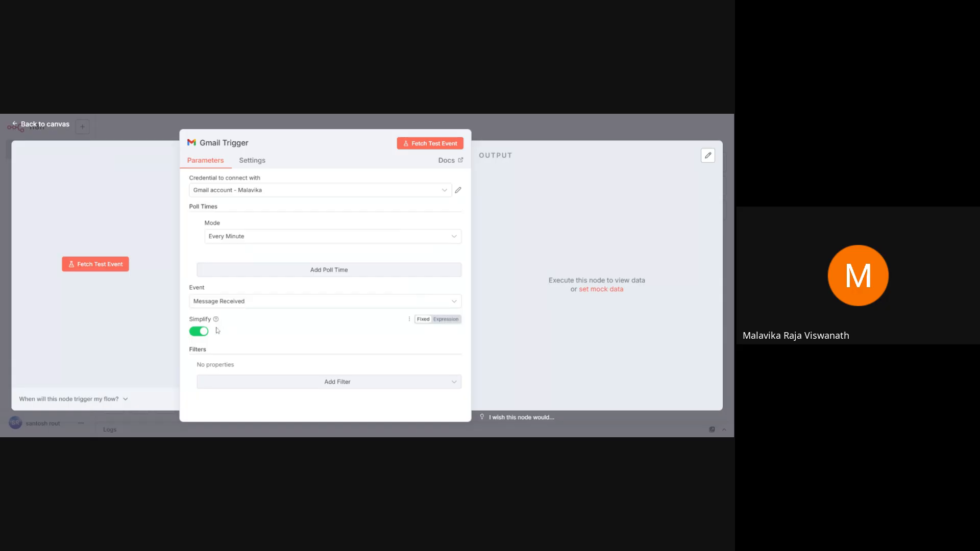
left_click(242, 382)
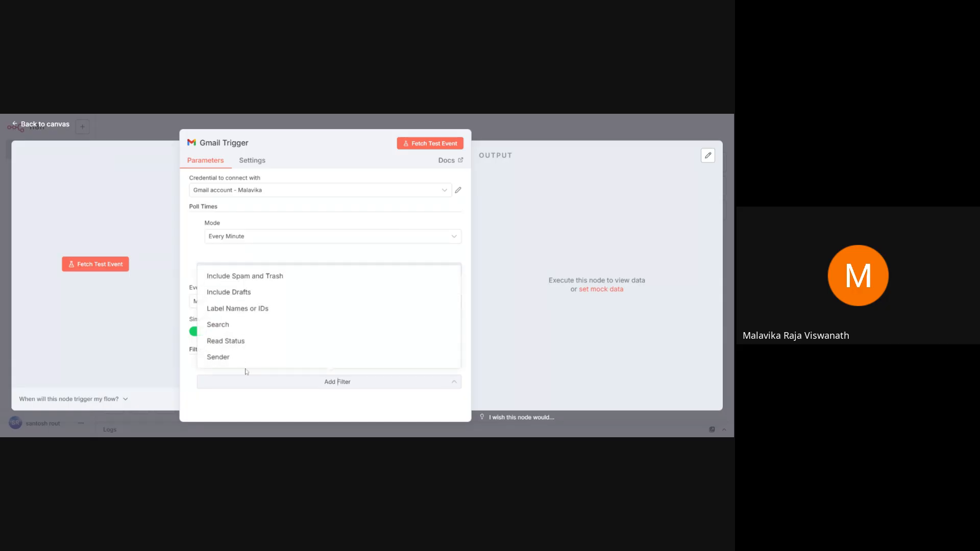
left_click(254, 341)
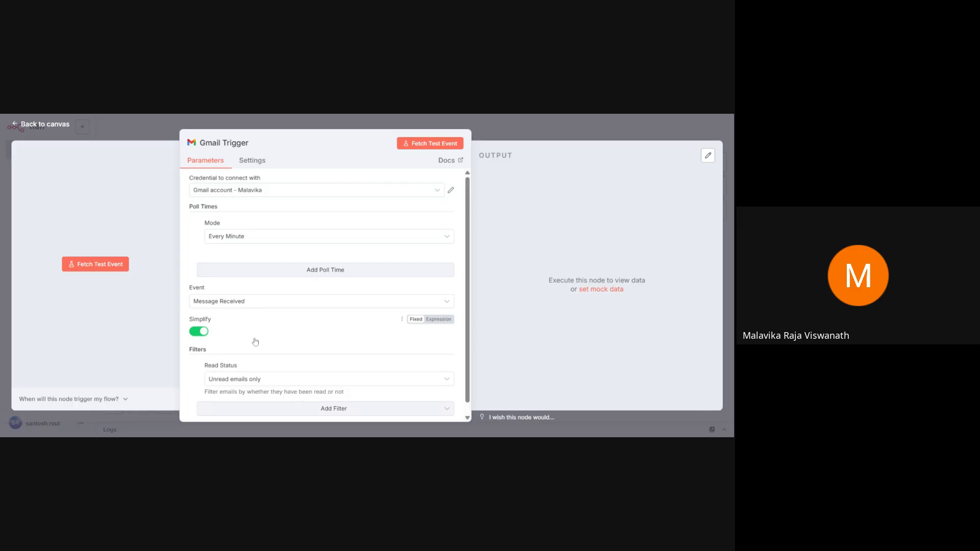
scroll(256, 341, "down", 1)
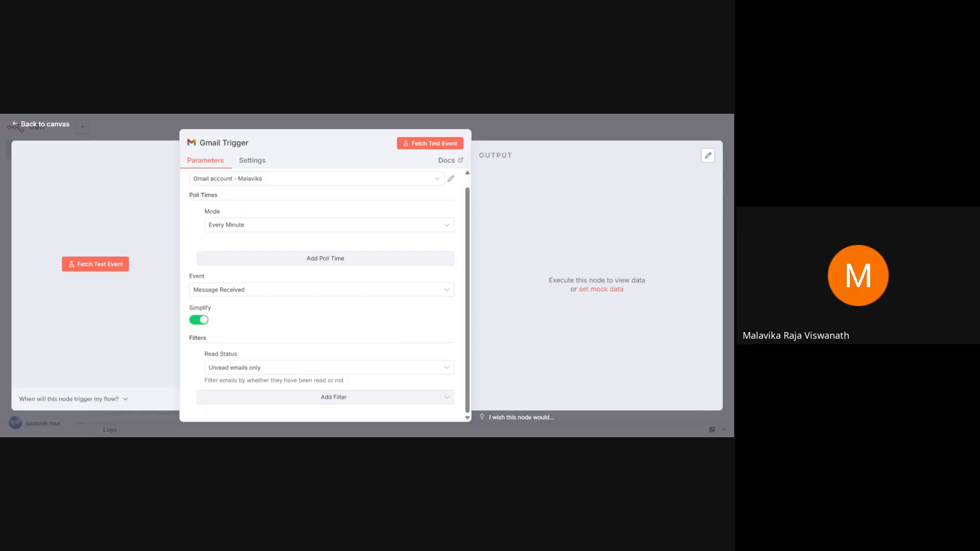
left_click(345, 370)
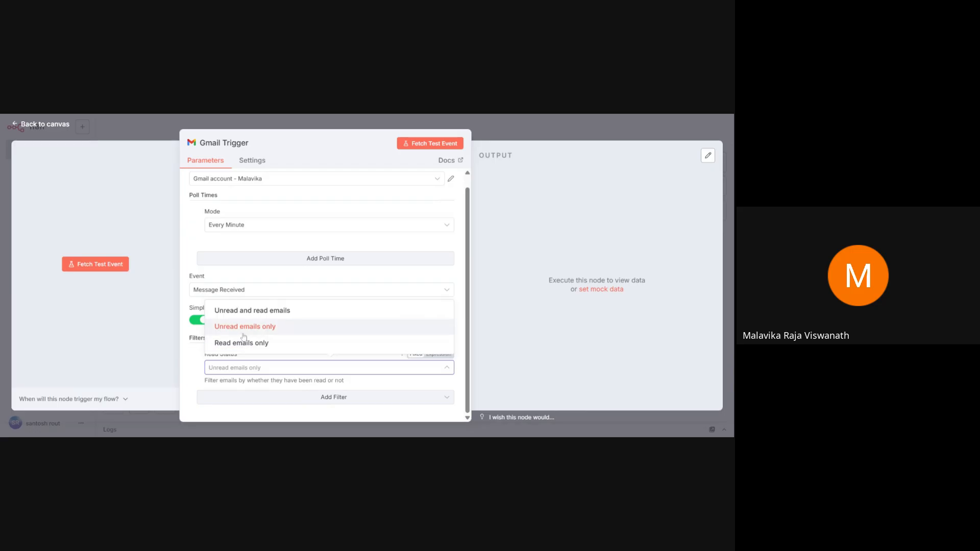
left_click(459, 263)
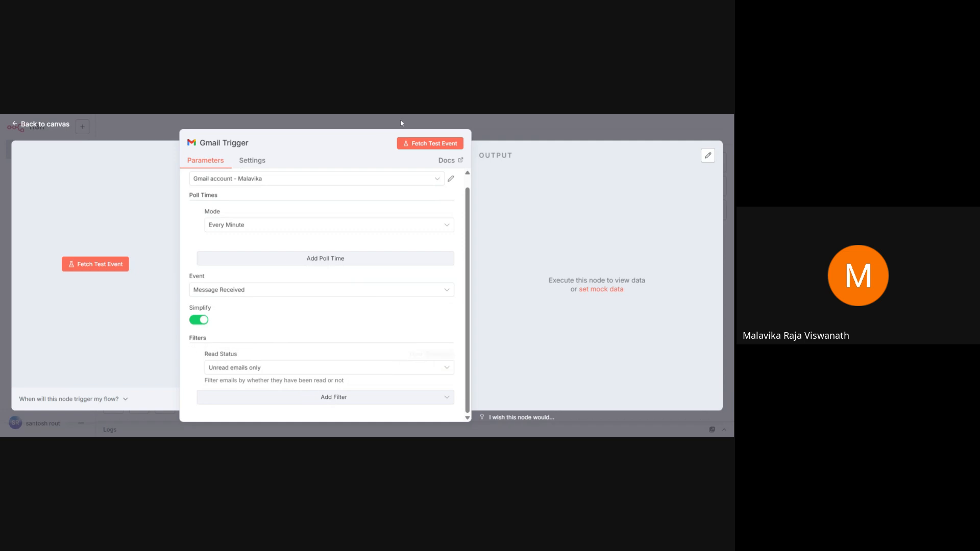
- Fetch test events in the Gmail Trigger, pin the consultation request email as its output, and close the node
left_click(422, 142)
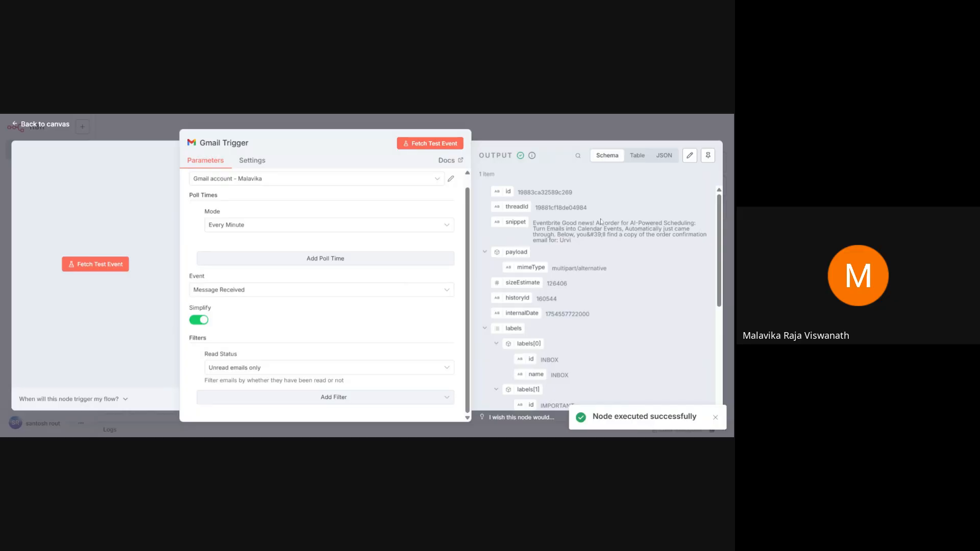
scroll(598, 296, "down", 1)
scroll(597, 296, "down", 1)
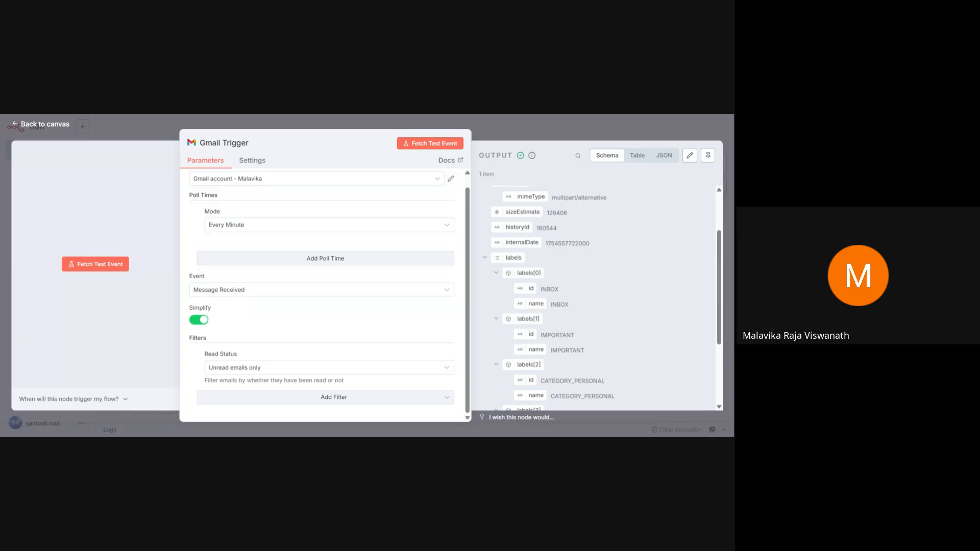
left_click(424, 144)
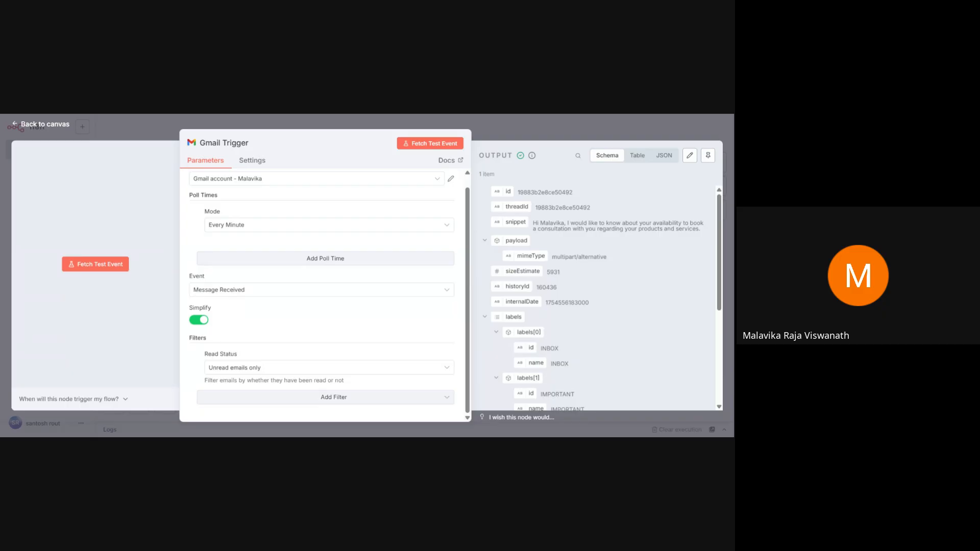
left_click(708, 155)
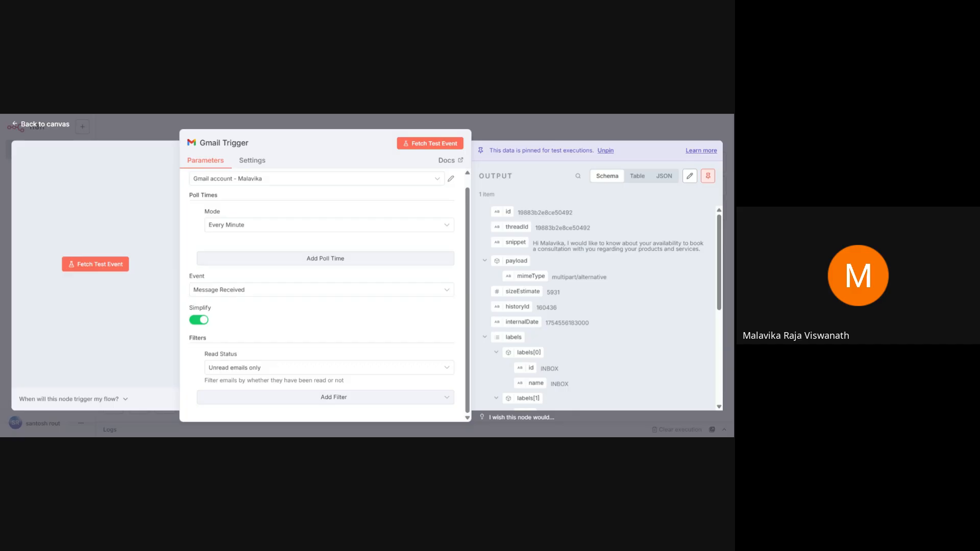
key("ctrl+Tab")
left_click(510, 130)
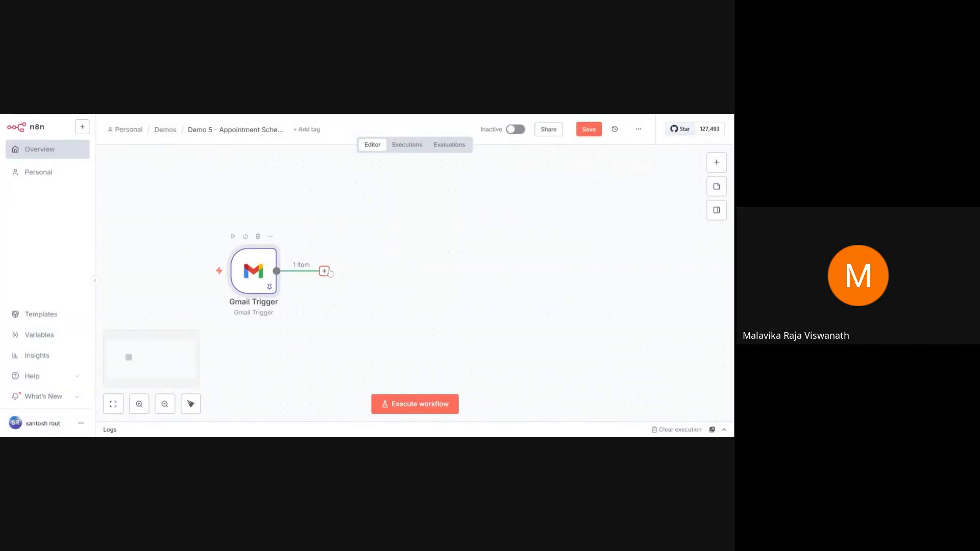
- Add a Gmail node with the "Get a thread" action after the Gmail Trigger
left_click(325, 271)
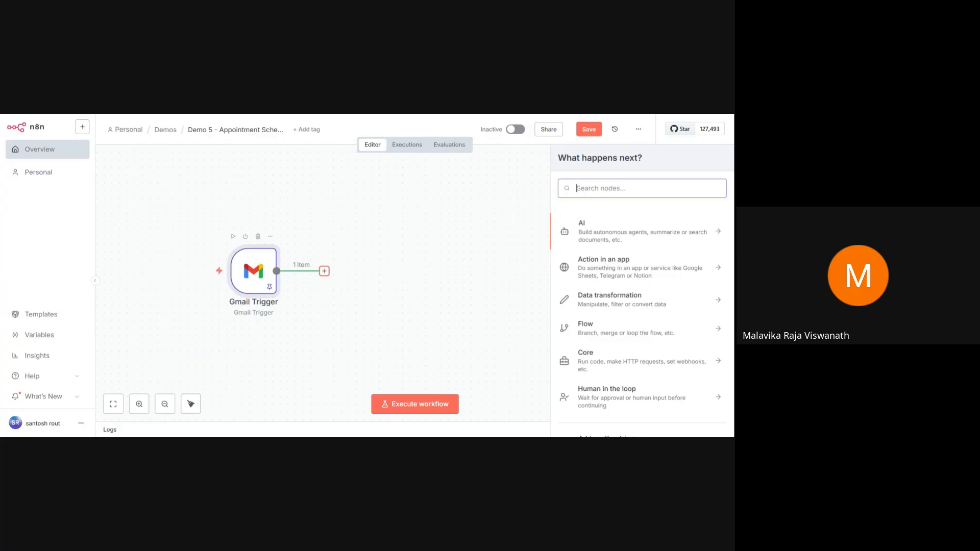
type("gmail")
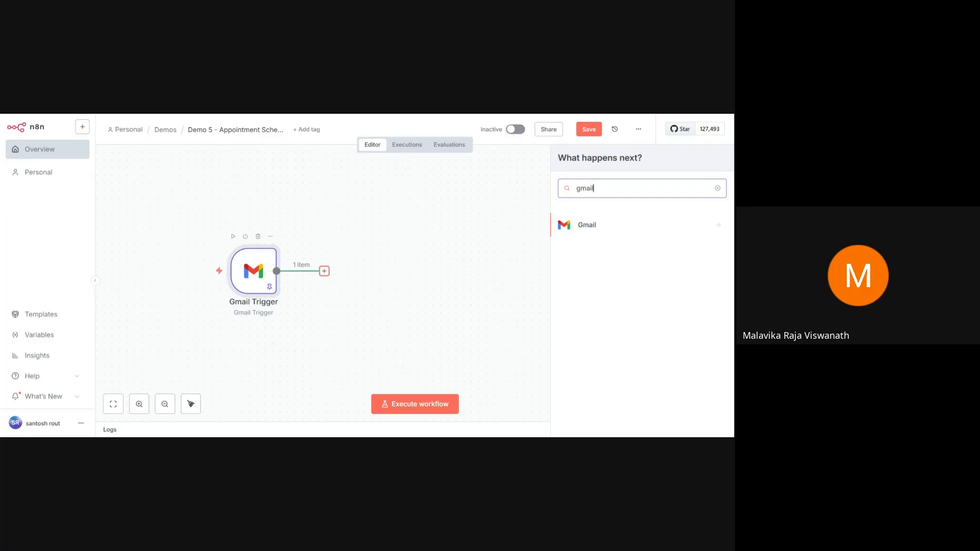
key("Return")
scroll(616, 347, "down", 5)
scroll(616, 346, "down", 2)
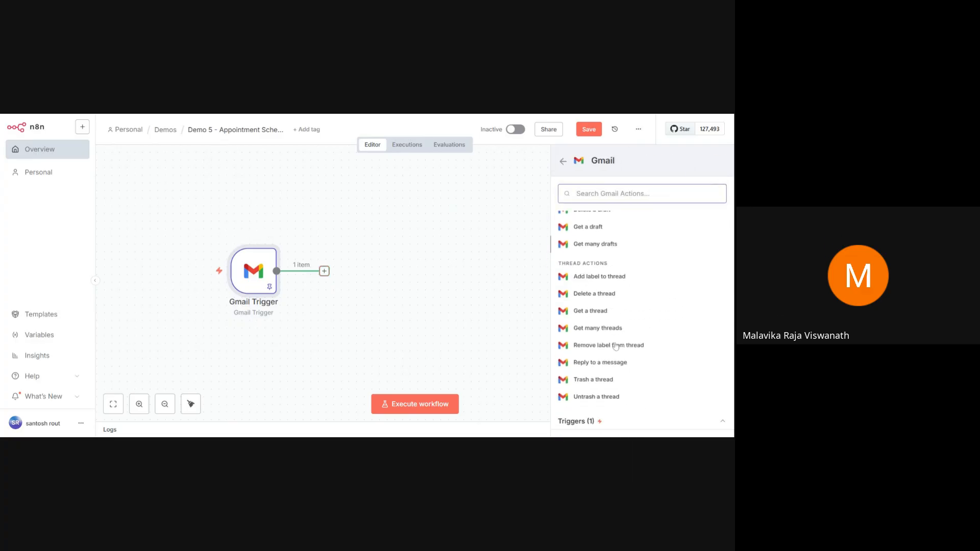
left_click(585, 312)
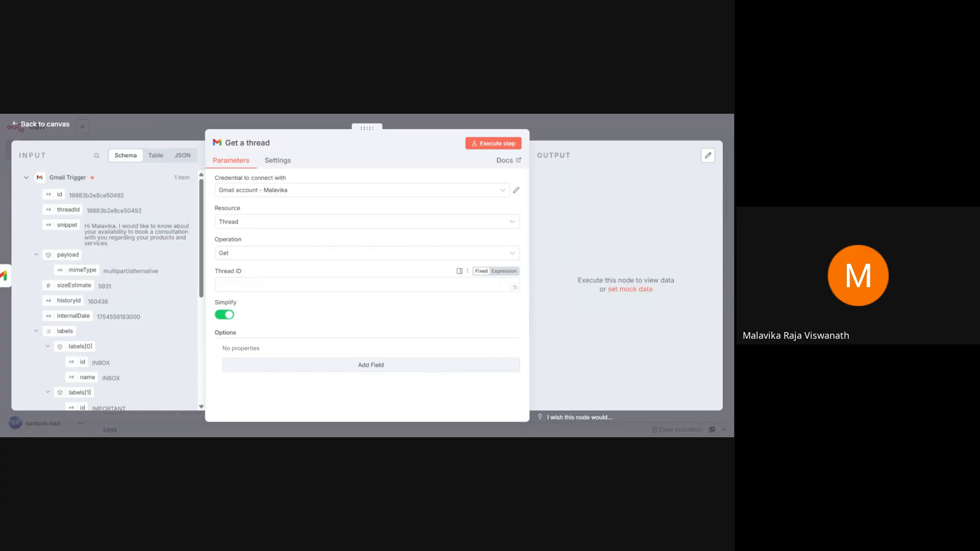
- Set the Thread ID to {{ $json.threadId }} from the Gmail Trigger, then execute the thread node and close it
left_click_drag(67, 210, 220, 285)
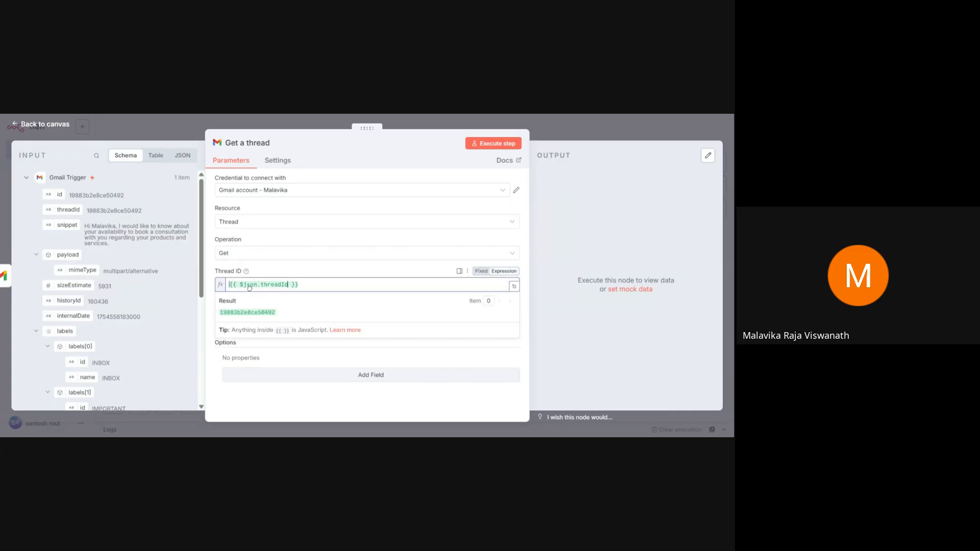
left_click(210, 286)
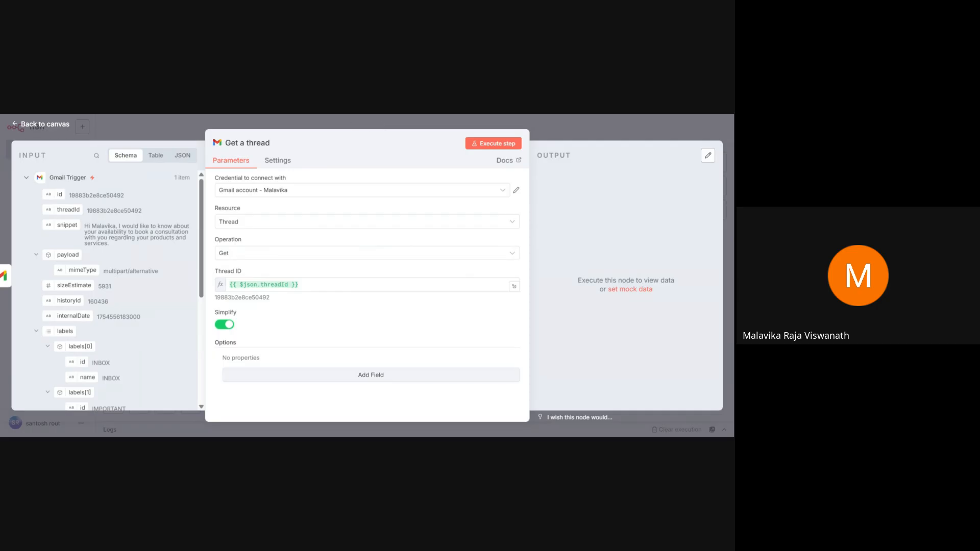
left_click(492, 145)
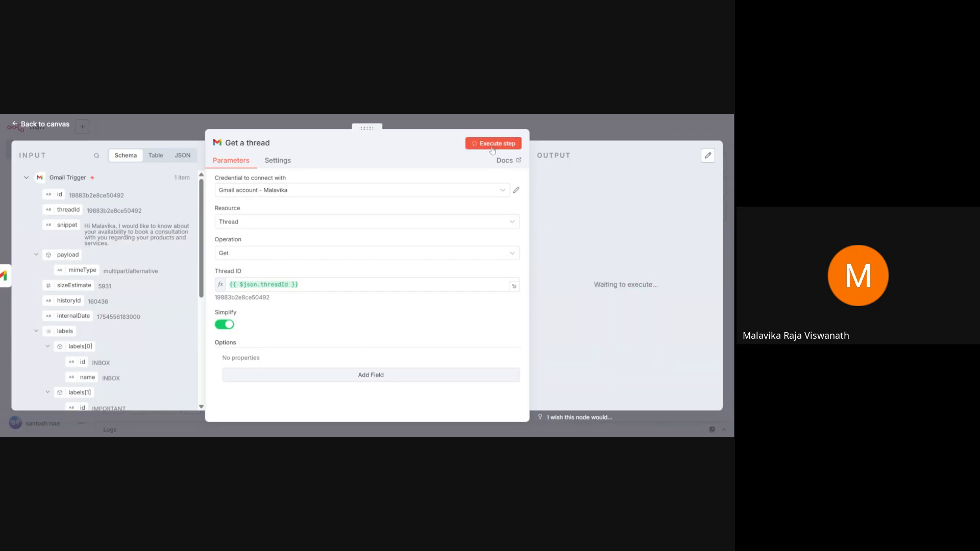
left_click_drag(337, 133, 279, 131)
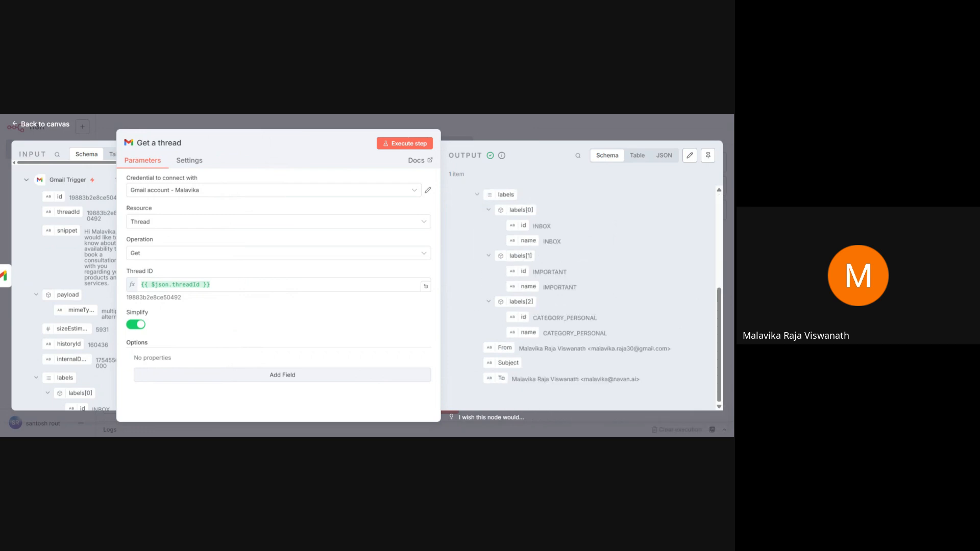
left_click(511, 121)
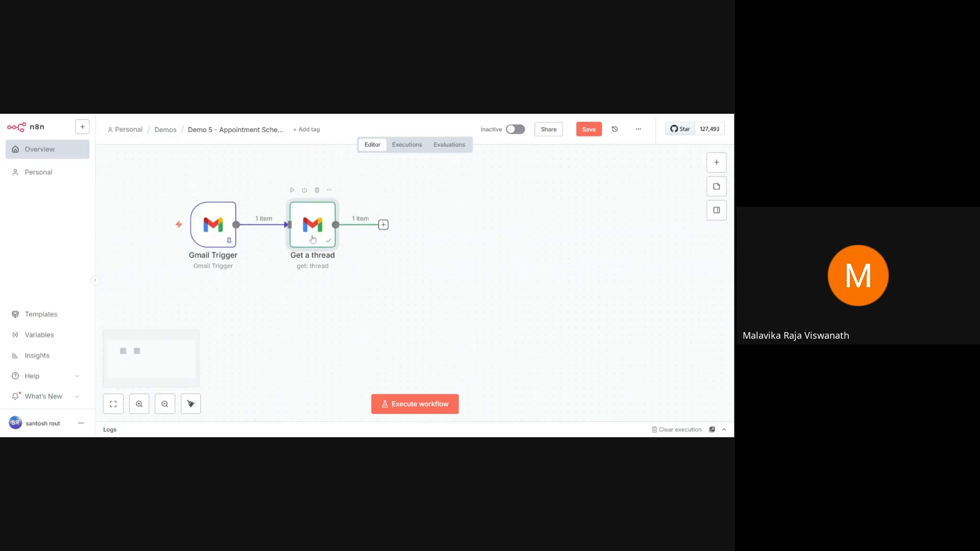
- Add a Basic LLM Chain node after the "Get a thread" node
left_click(384, 226)
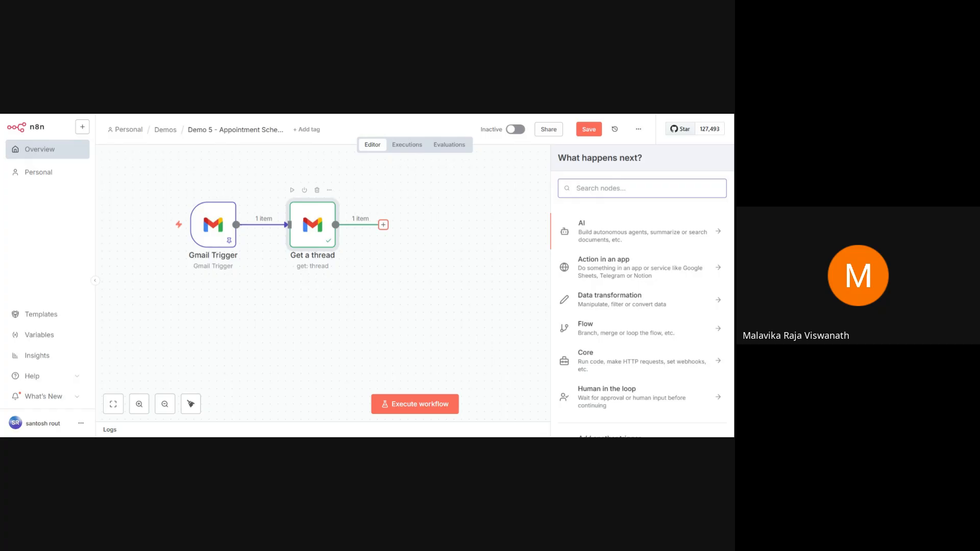
type("em")
key("BackSpace")
key("BackSpace")
type("llm")
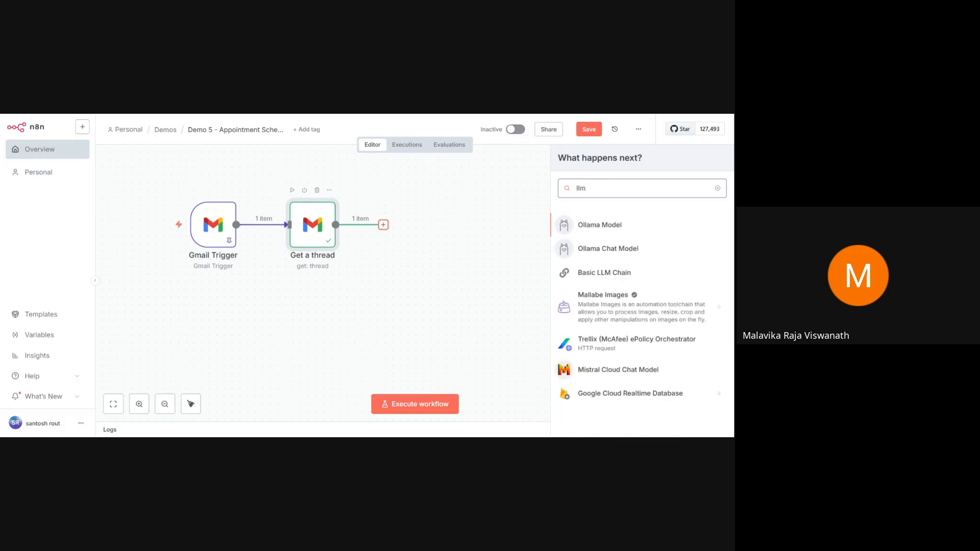
left_click(599, 276)
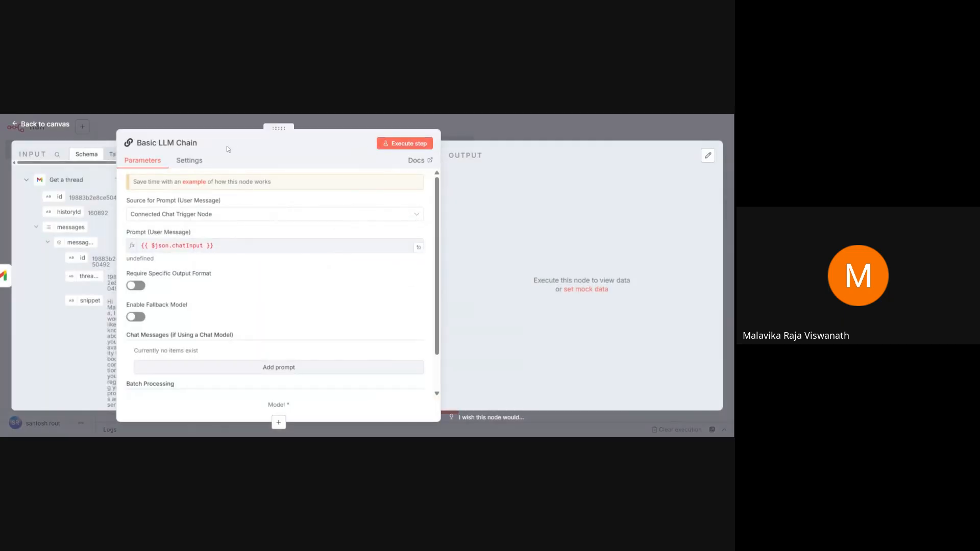
- Rename the Basic LLM Chain node to "Classify the email" and widen its input data area
left_click(189, 147)
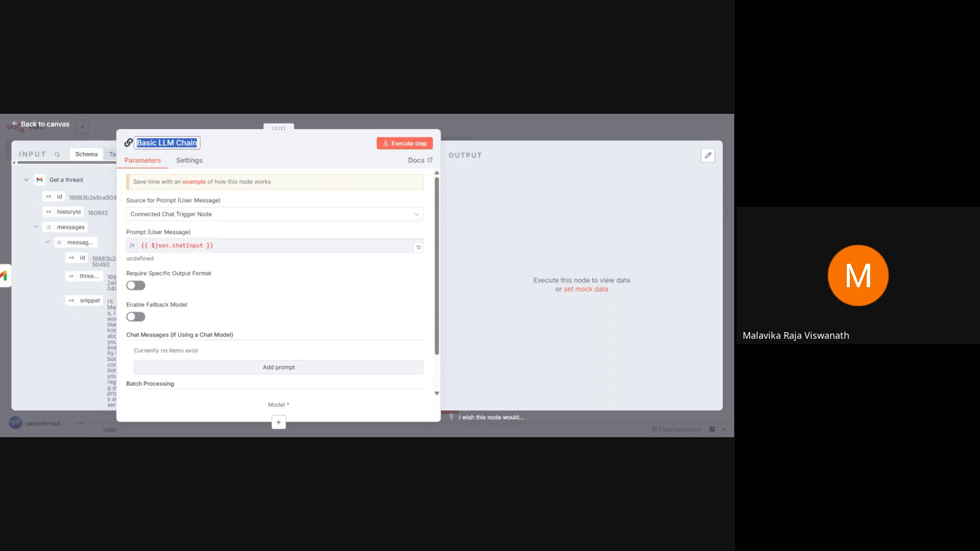
type("Classify the appp")
key("BackSpace")
key("BackSpace")
key("BackSpace")
key("BackSpace")
key("BackSpace")
key("BackSpace")
key("BackSpace")
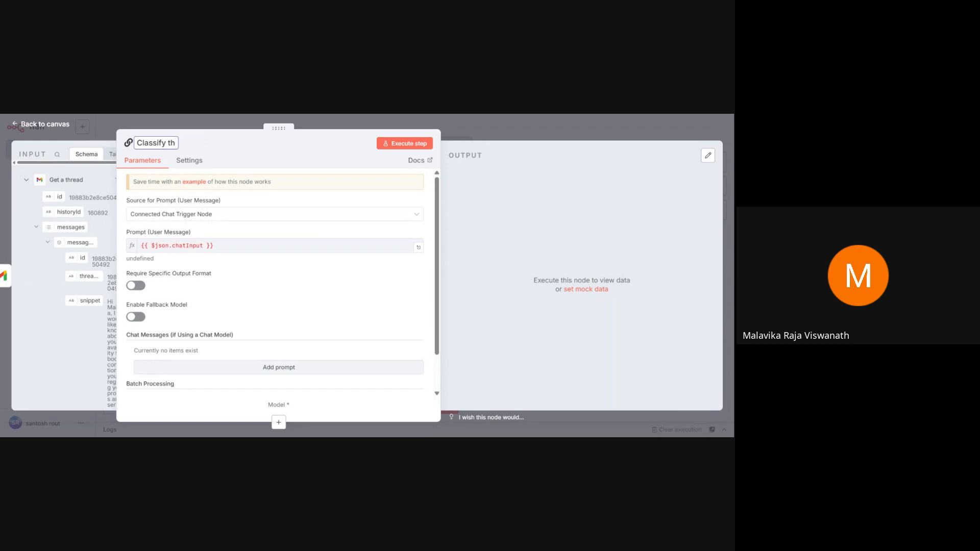
key("BackSpace")
type("the email")
left_click(351, 142)
left_click_drag(281, 128, 349, 128)
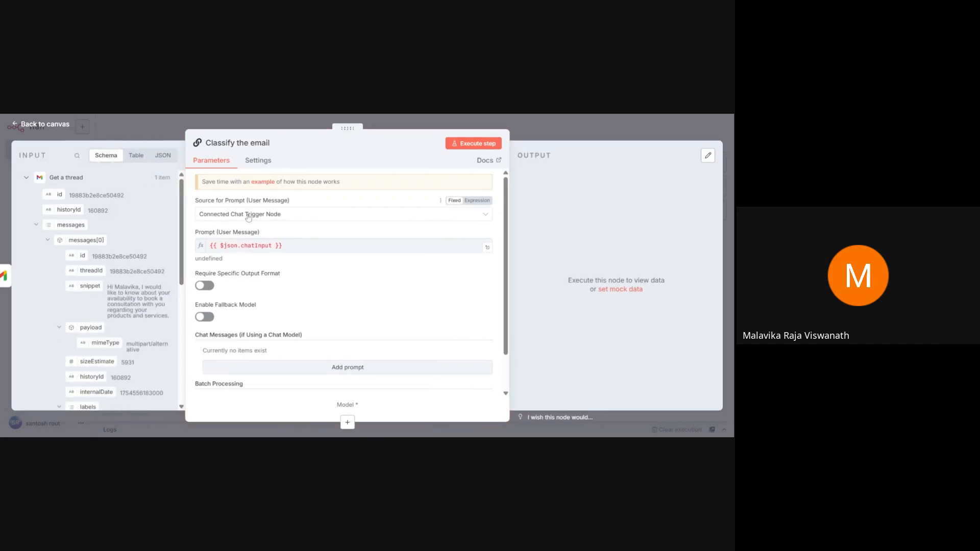
- Set the source for the user prompt to "Define below" and require a specific output format
left_click(228, 215)
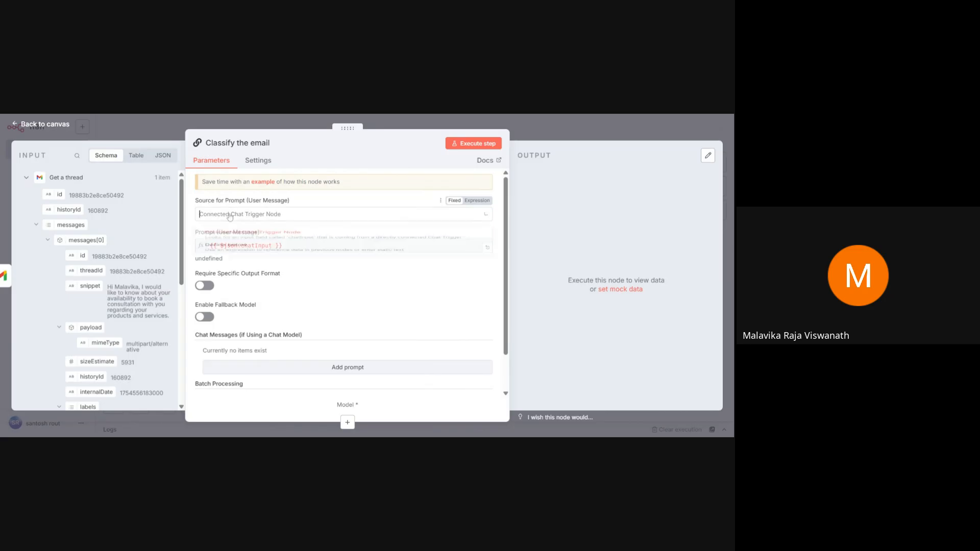
left_click(230, 261)
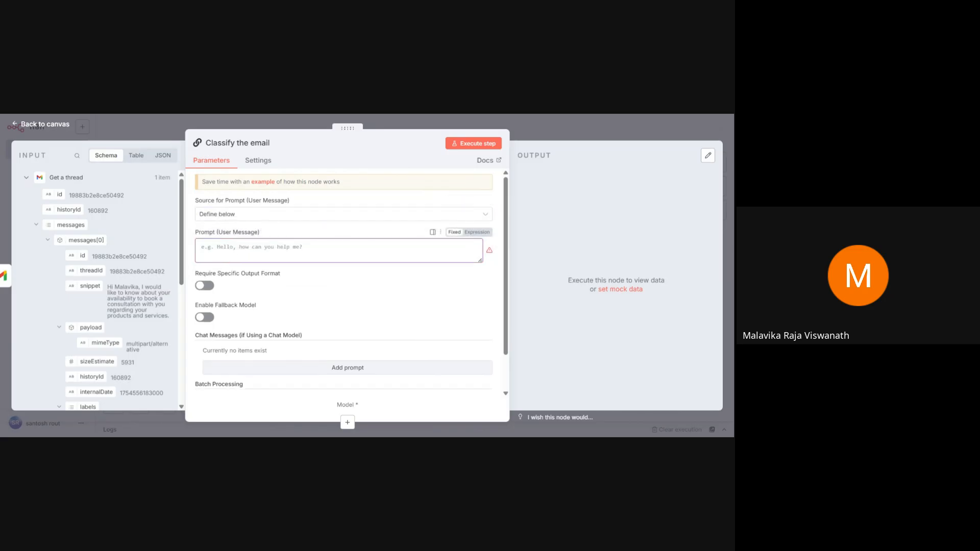
left_click(249, 217)
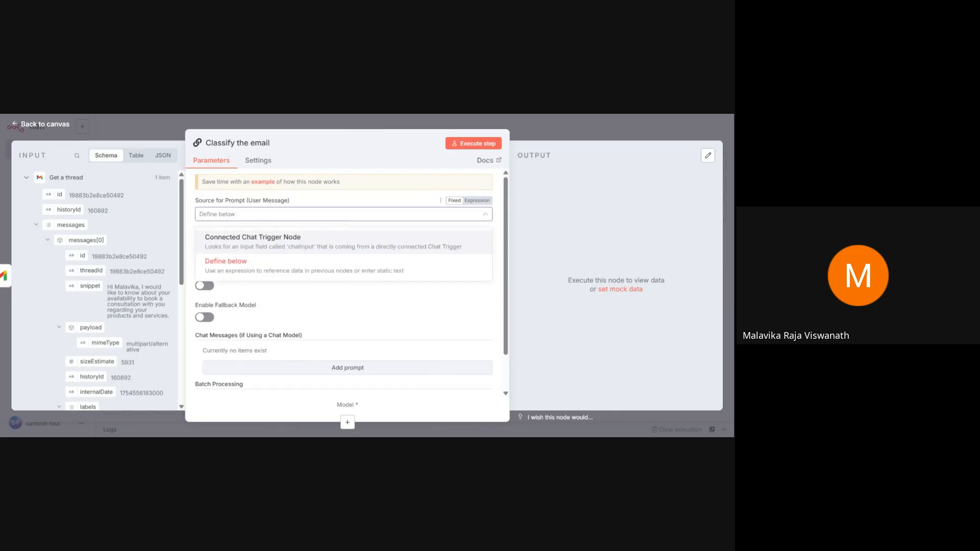
left_click(191, 229)
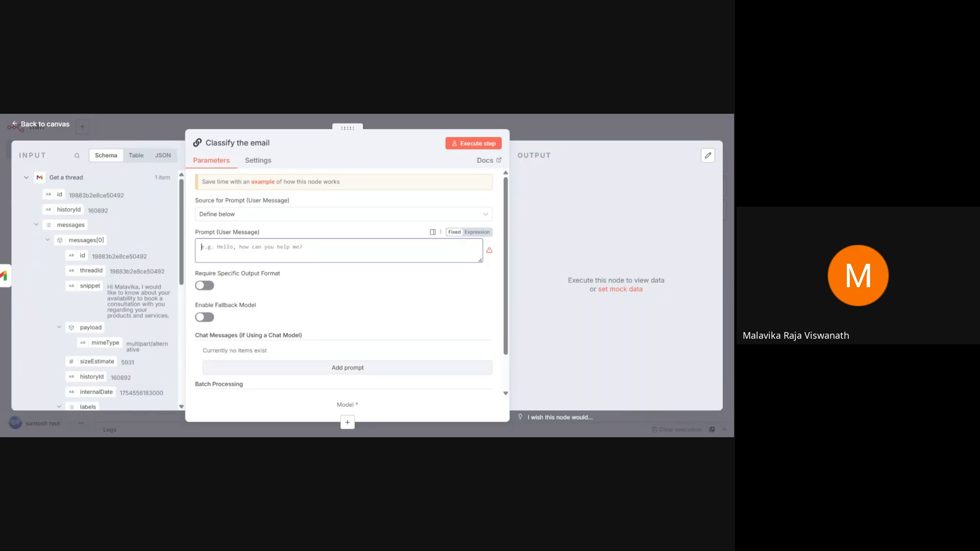
scroll(319, 291, "down", 1)
scroll(274, 261, "up", 1)
left_click(202, 290)
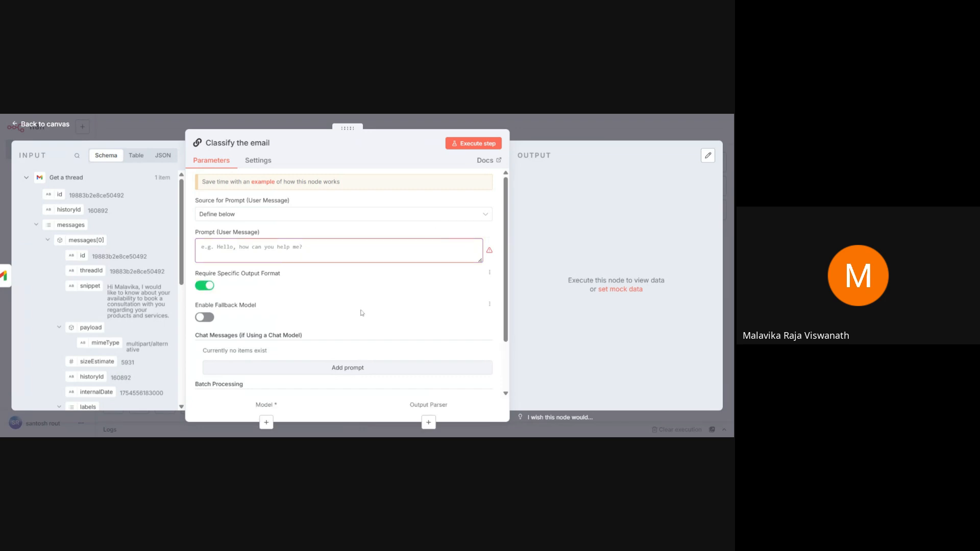
scroll(362, 313, "down", 2)
scroll(362, 313, "up", 2)
- Paste the prompt evaluating whether the email's subject and snippet suggest a meeting or call, answering is_appointment true or false, and remove the extra blank lines
left_click(250, 250)
key("ctrl+v")
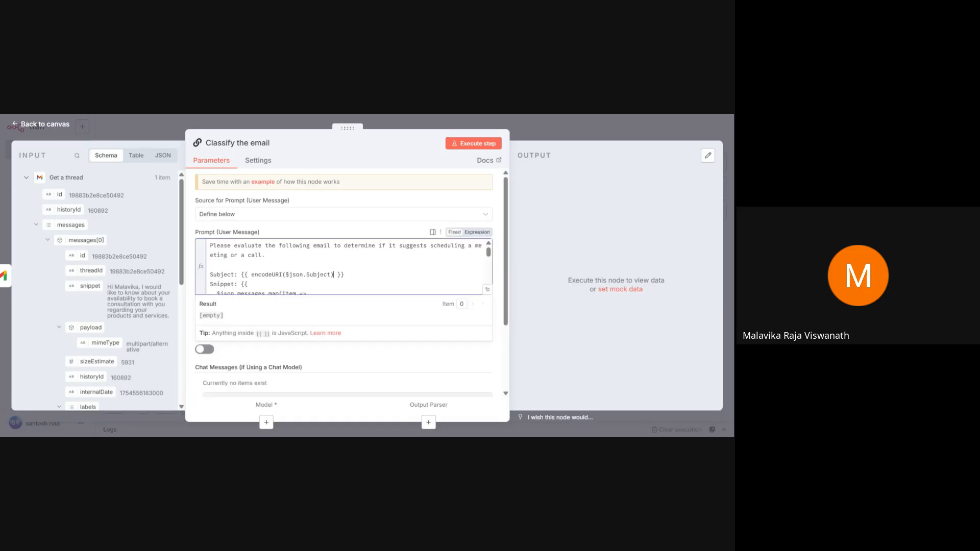
left_click(487, 291)
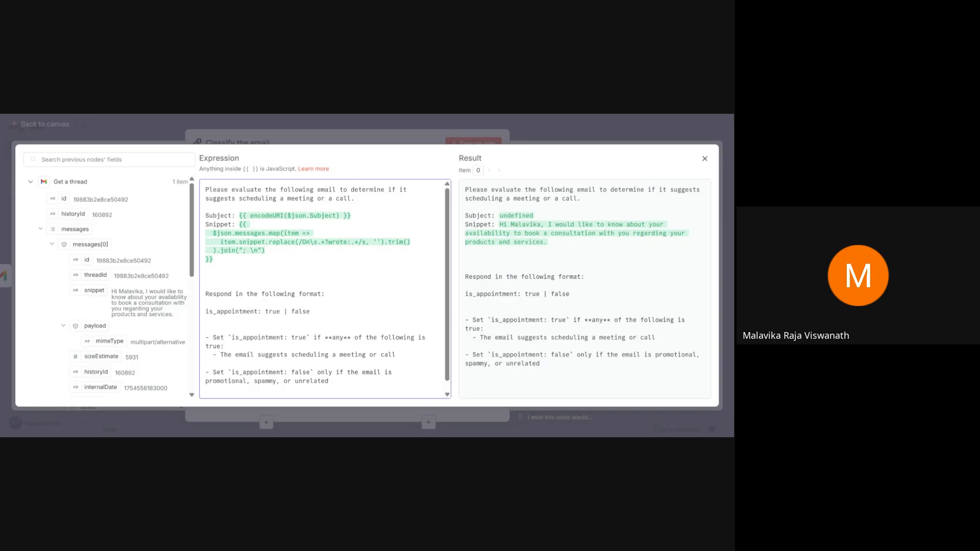
scroll(228, 224, "down", 1)
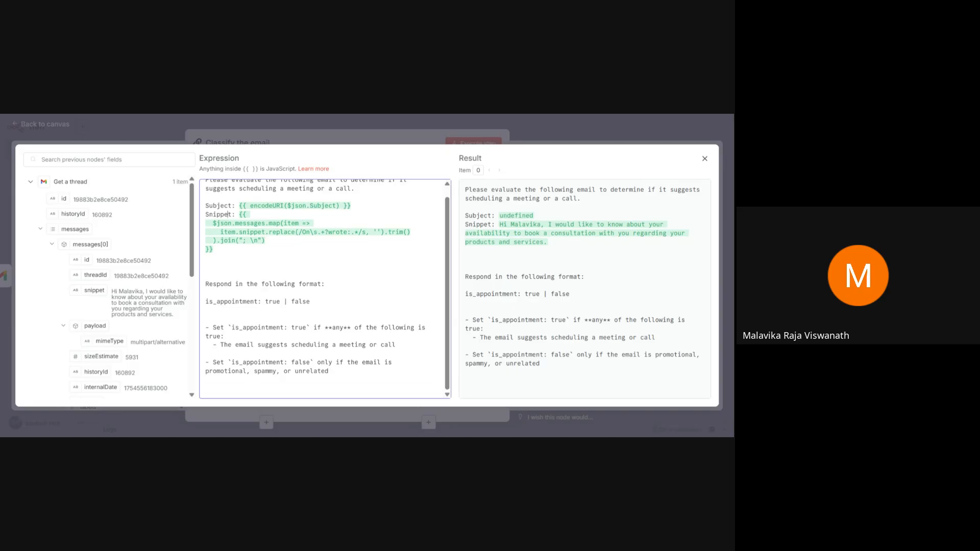
key("BackSpace")
key("BackSpace")
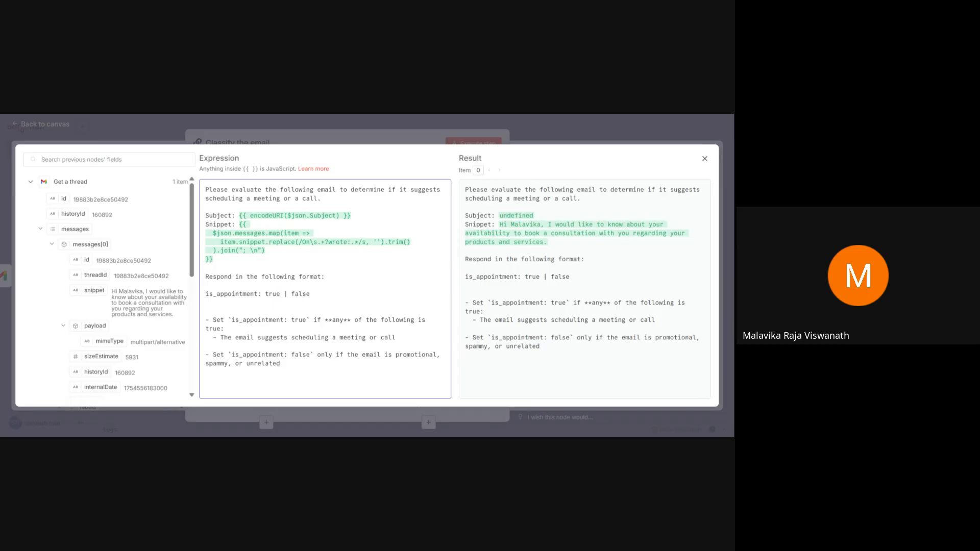
left_click(297, 138)
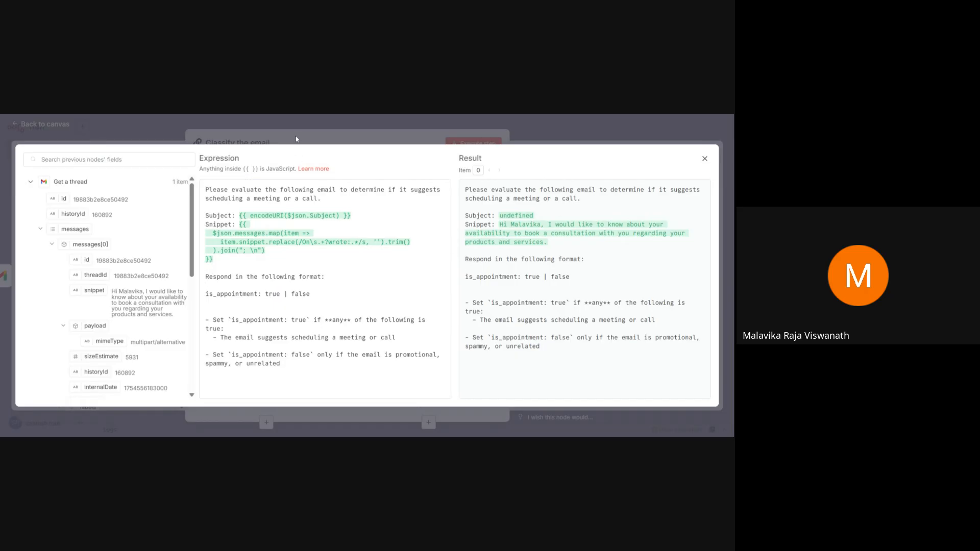
- Attach an OpenAI Chat Model using the OpenAI account and gpt-4.1-mini to the "Classify the email" node, and close it
scroll(357, 271, "down", 2)
scroll(368, 333, "down", 2)
scroll(369, 333, "up", 2)
scroll(356, 323, "down", 3)
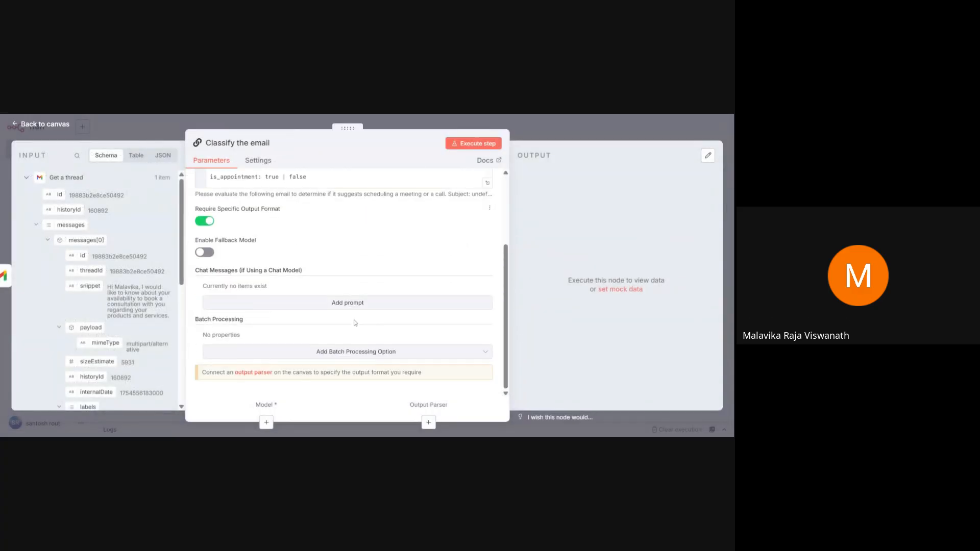
left_click(266, 422)
type("open")
key("Return")
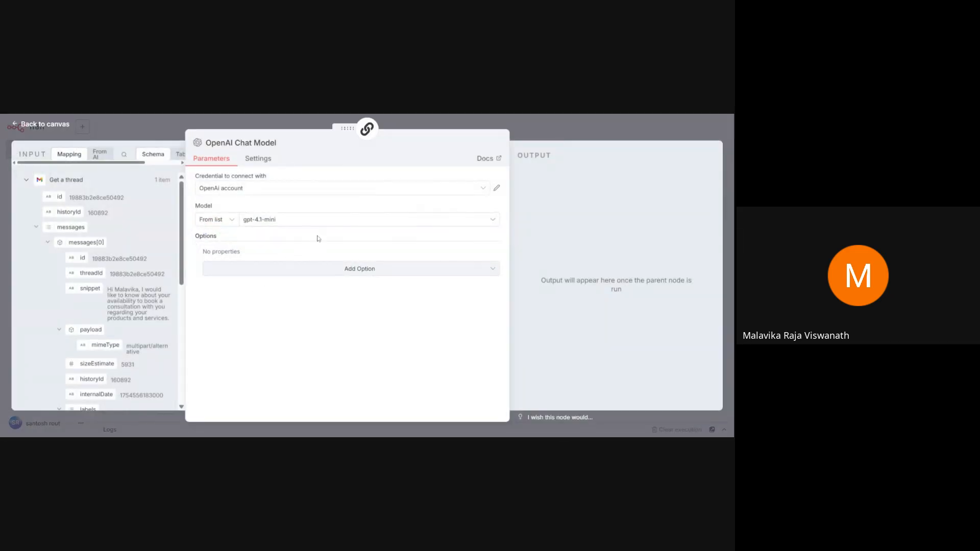
left_click(590, 131)
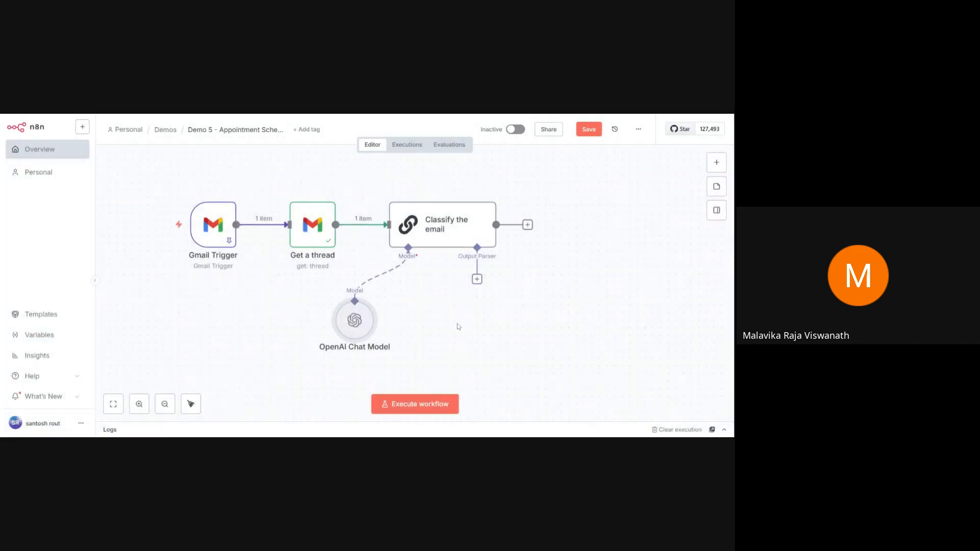
- Attach a Structured Output Parser to the "Classify the email" node and set its schema type to "Define using JSON Schema"
left_click(477, 279)
left_click(600, 250)
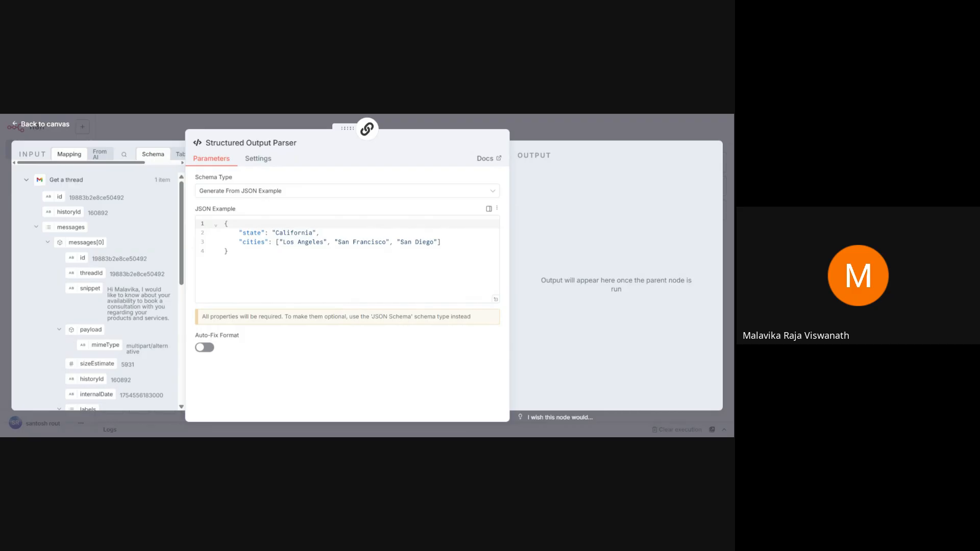
left_click(266, 193)
left_click(237, 241)
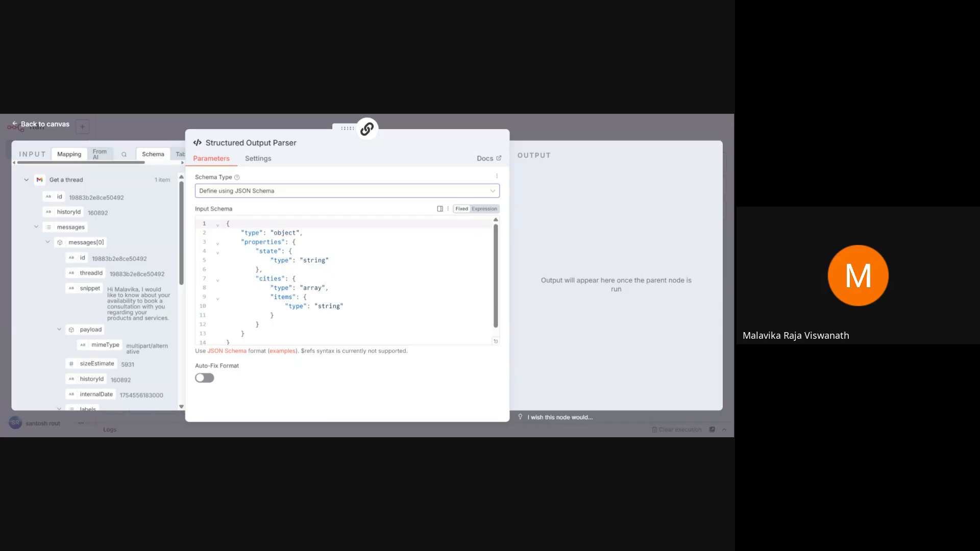
- Rename the "state" property in the input schema to "is_appointment"
left_click(278, 251)
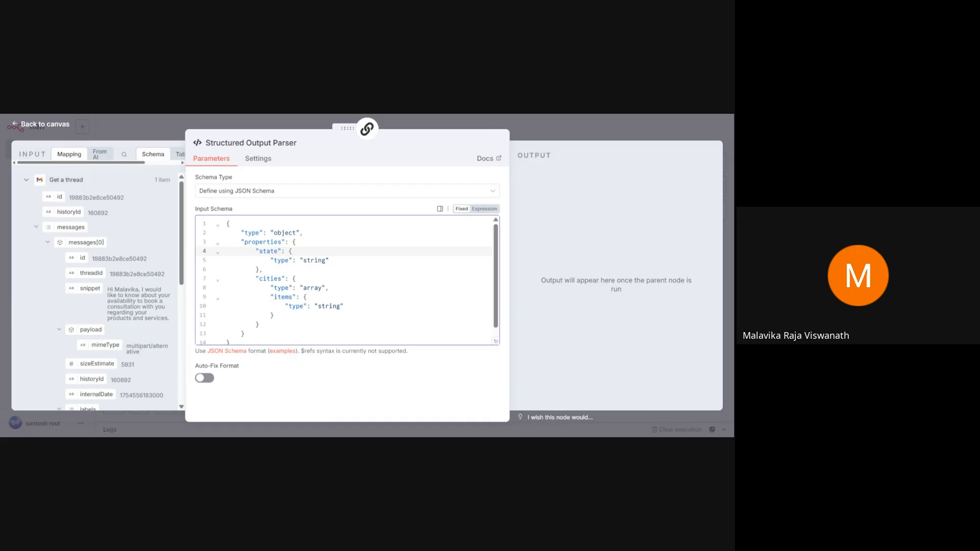
key("BackSpace")
key("BackSpace")
key("BackSpace")
key("BackSpace")
key("BackSpace")
type("is_appointment")
left_click(262, 270)
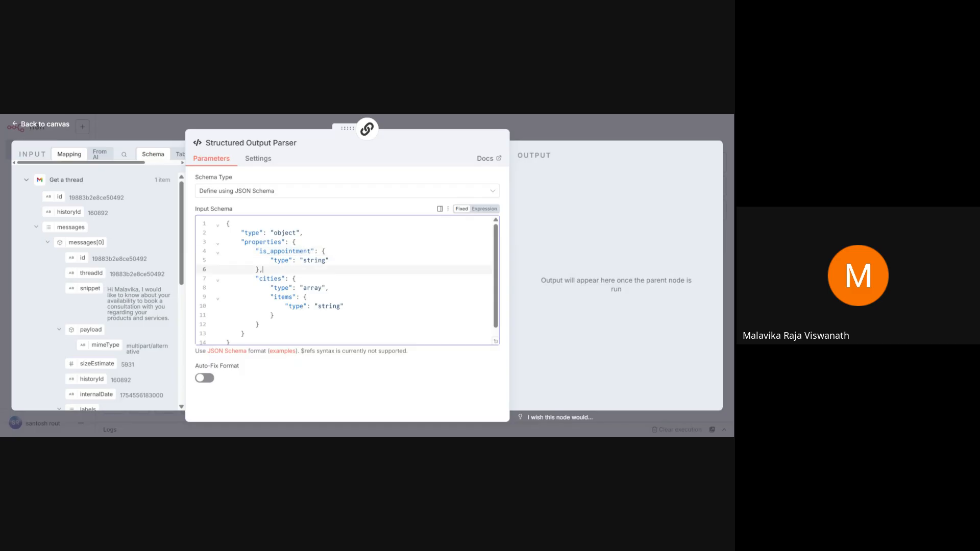
- Change the type of the is_appointment property to "boolean"
left_click(326, 260)
key("BackSpace")
key("BackSpace")
key("BackSpace")
key("BackSpace")
key("BackSpace")
key("BackSpace")
type("bool")
key("BackSpace")
key("BackSpace")
key("BackSpace")
key("BackSpace")
key("BackSpace")
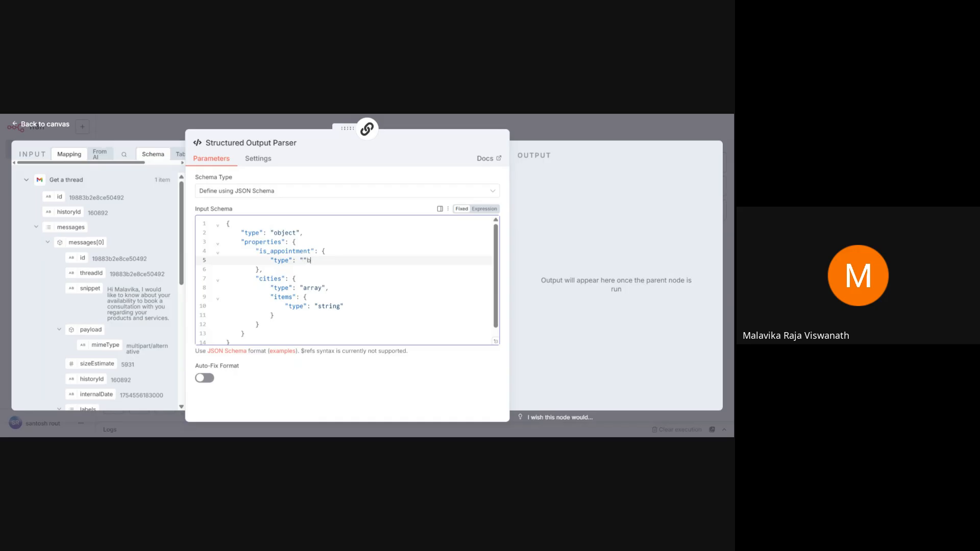
type("boolean")
- Rename the "cities" property in the input schema to "emailbody"
left_click(282, 278)
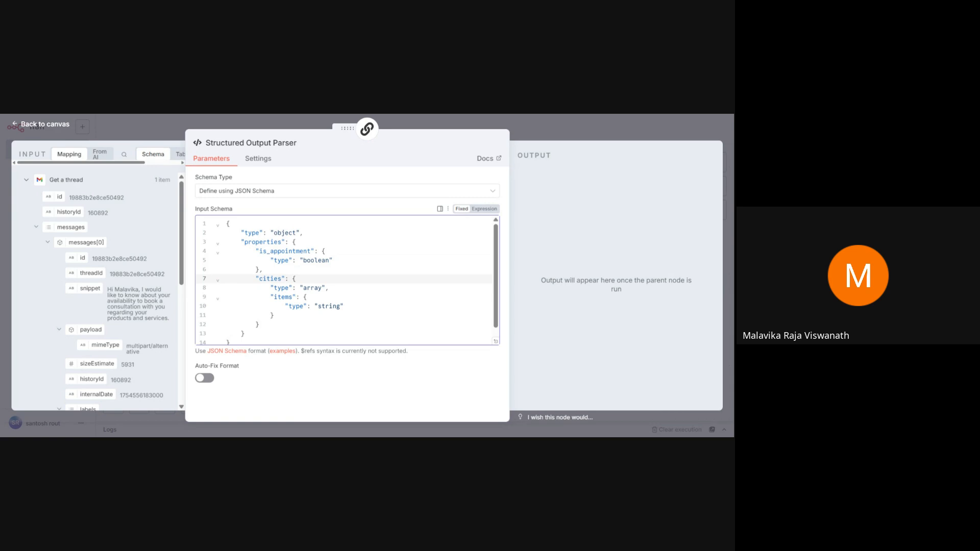
key("BackSpace")
key("BackSpace")
key("BackSpace")
key("BackSpace")
key("BackSpace")
key("BackSpace")
type("emailbody")
- Replace the type of the emailbody property with "body of the email"
left_click(322, 288)
key("BackSpace")
key("BackSpace")
key("BackSpace")
key("BackSpace")
key("BackSpace")
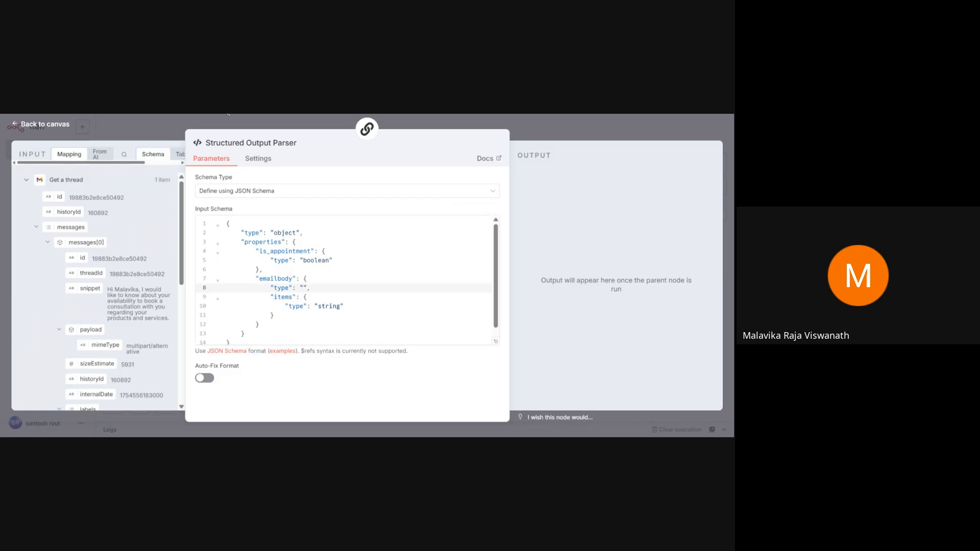
type("body ")
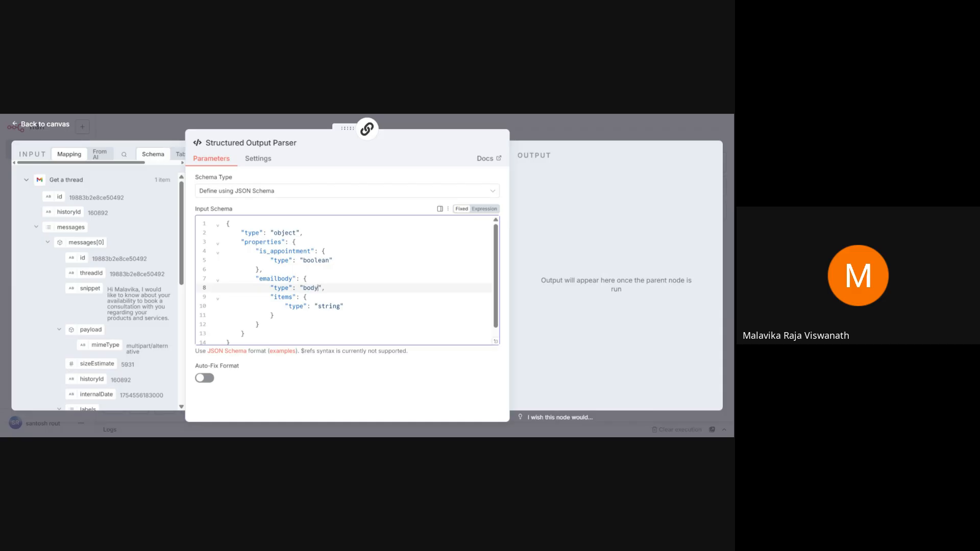
type("of the ema")
type("il")
- Delete the "items" block, including its closing brace, from the emailbody property
left_click(344, 306)
key("BackSpace")
key("BackSpace")
key("BackSpace")
key("BackSpace")
key("BackSpace")
key("BackSpace")
key("BackSpace")
key("BackSpace")
key("BackSpace")
key("BackSpace")
key("BackSpace")
key("BackSpace")
key("BackSpace")
key("BackSpace")
key("BackSpace")
key("BackSpace")
key("BackSpace")
key("BackSpace")
key("BackSpace")
key("BackSpace")
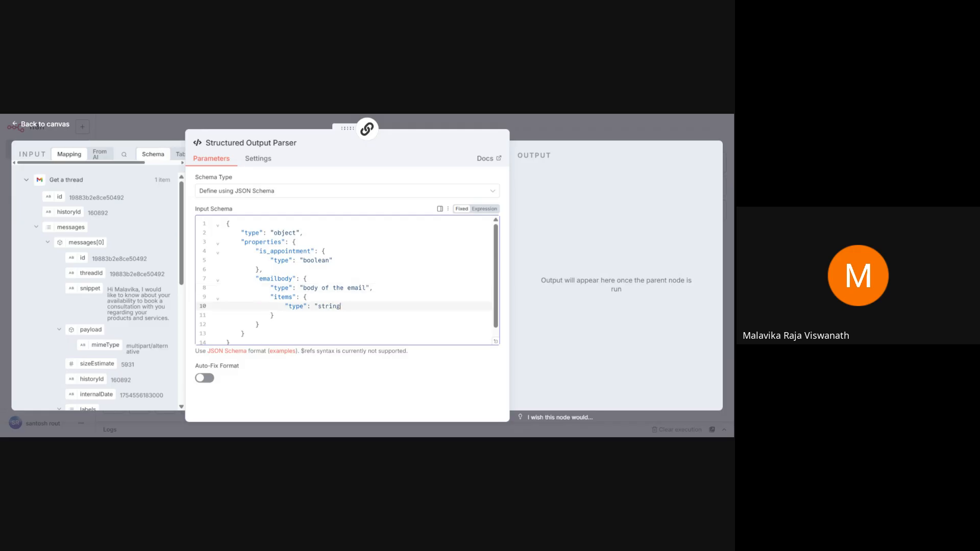
key("BackSpace")
key("BackSpace")
key("BackSpace")
key("BackSpace")
key("BackSpace")
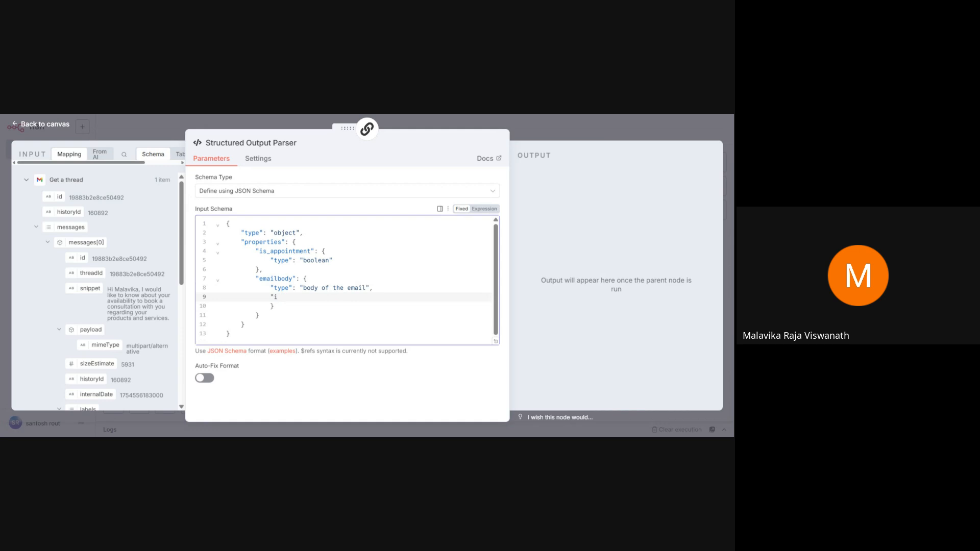
left_click(275, 307)
key("BackSpace")
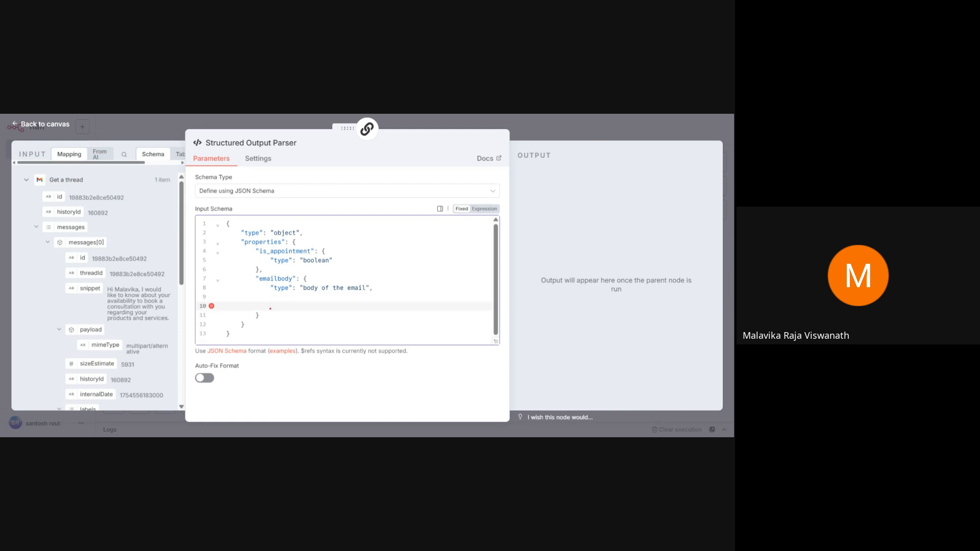
- Add a "description" key to the emailbody property and set the property's type to "string"
left_click(271, 297)
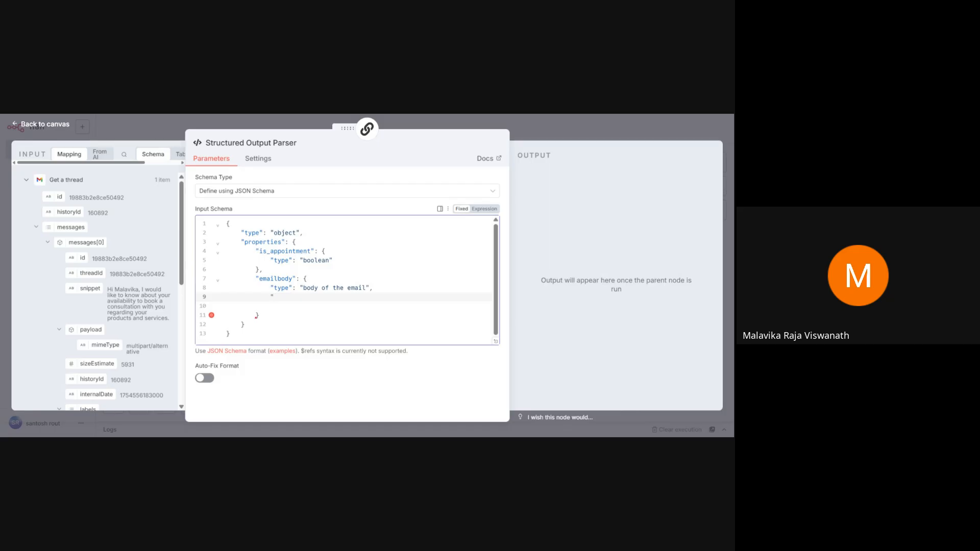
type("\"description")
left_click(366, 288)
key("BackSpace")
key("BackSpace")
key("BackSpace")
key("BackSpace")
key("BackSpace")
key("BackSpace")
key("BackSpace")
key("BackSpace")
key("BackSpace")
key("BackSpace")
key("BackSpace")
key("BackSpace")
key("BackSpace")
key("BackSpace")
key("BackSpace")
key("BackSpace")
key("BackSpace")
type("string")
- Set the emailbody description to "email of the body- the snippet sent through" and close the output parser
left_click(322, 297)
type("\"email of the body")
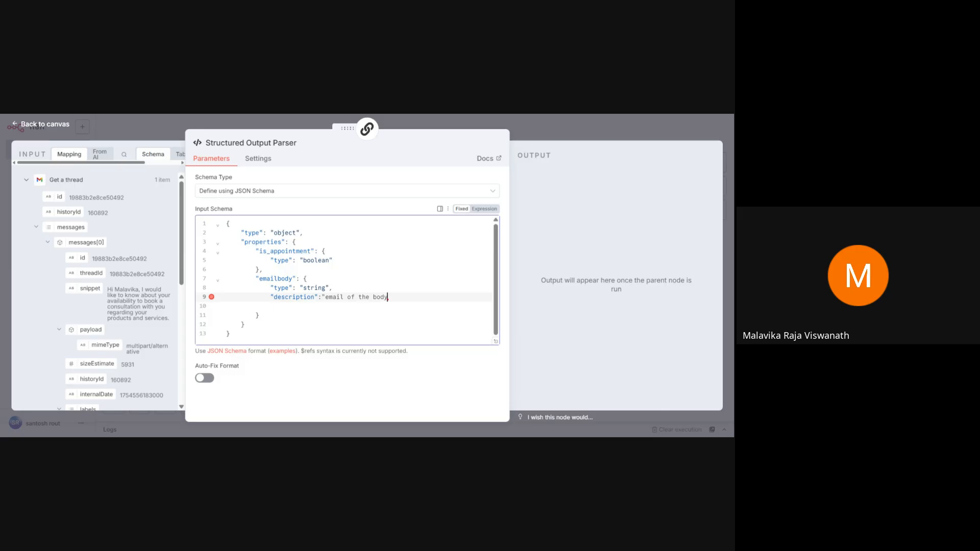
type("- the snippet sent through\"")
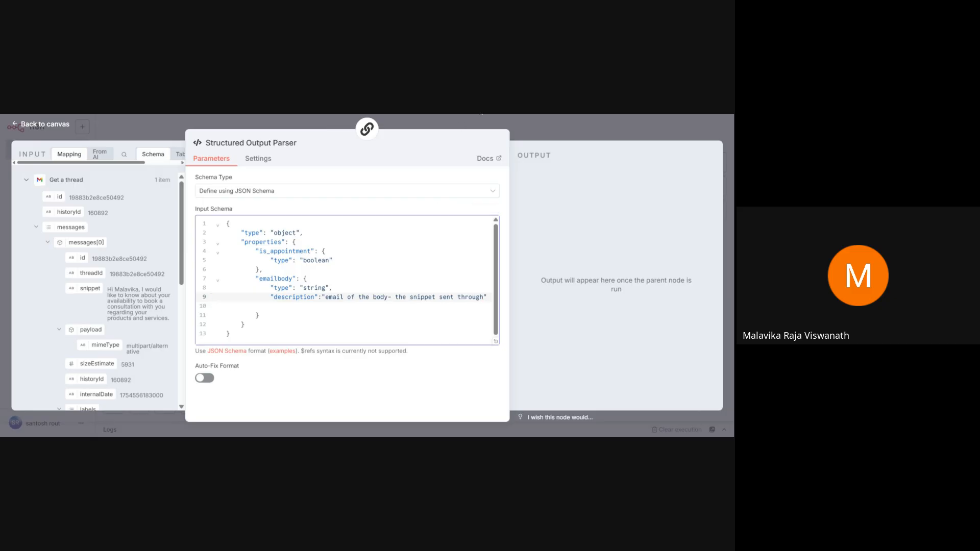
left_click(518, 113)
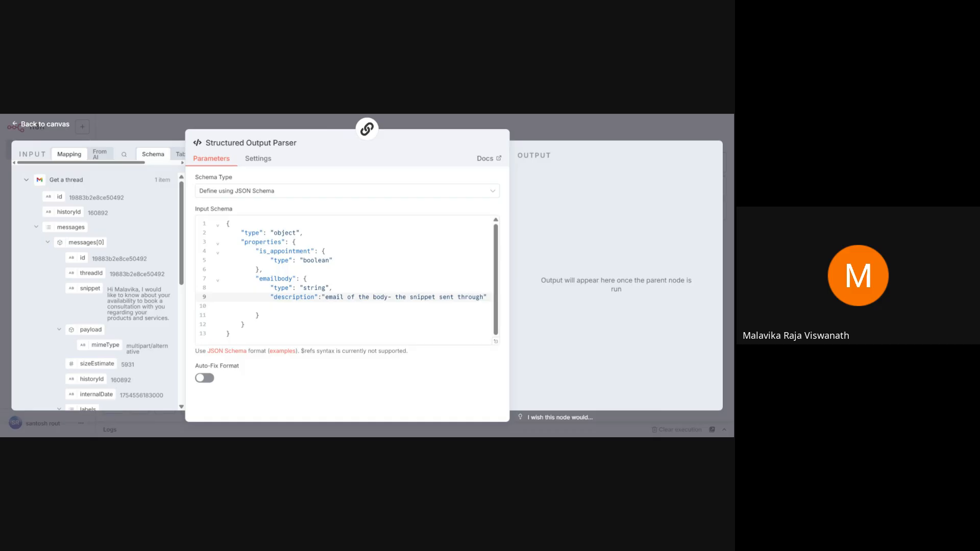
key("alt+Tab")
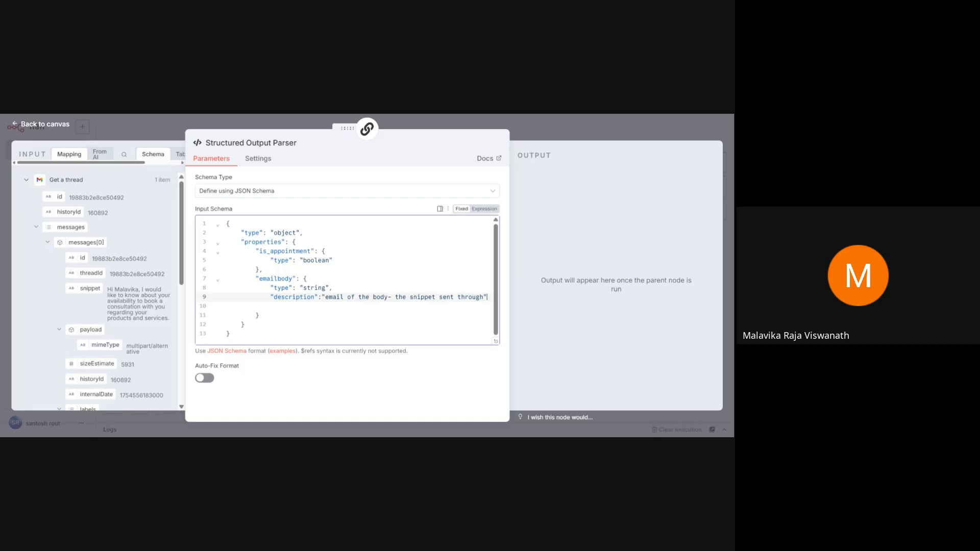
left_click(550, 125)
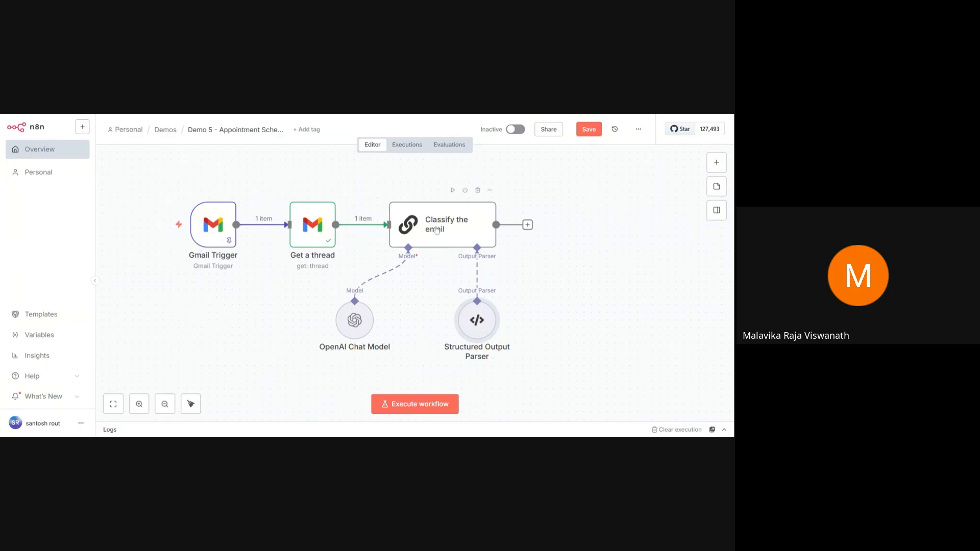
- Add an If node after the Classify the email node and return to the canvas
scroll(525, 282, "right", 5)
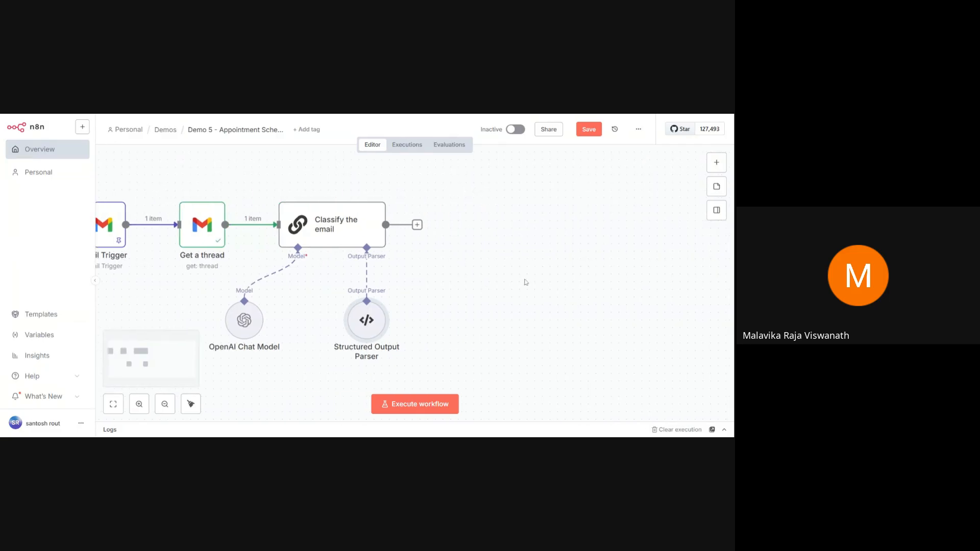
left_click(417, 227)
type("if")
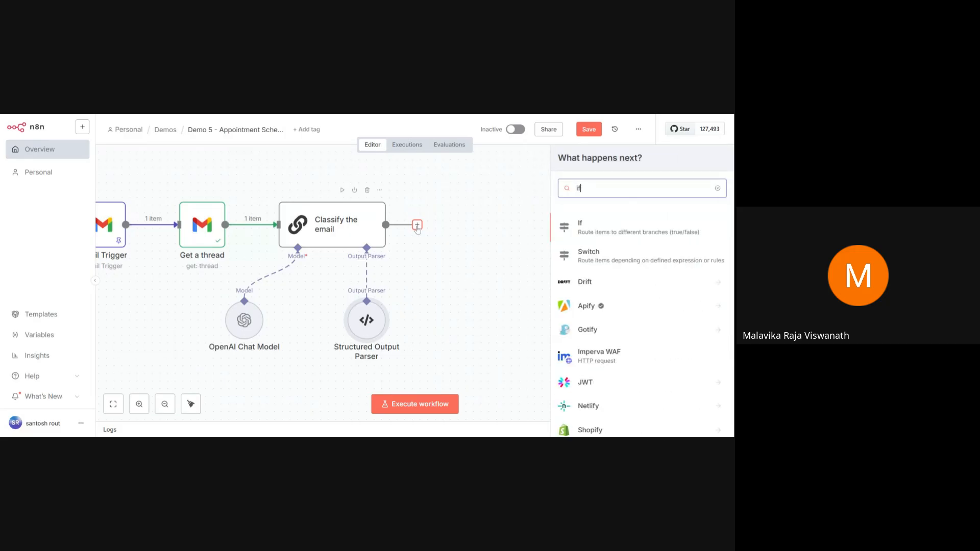
key("Return")
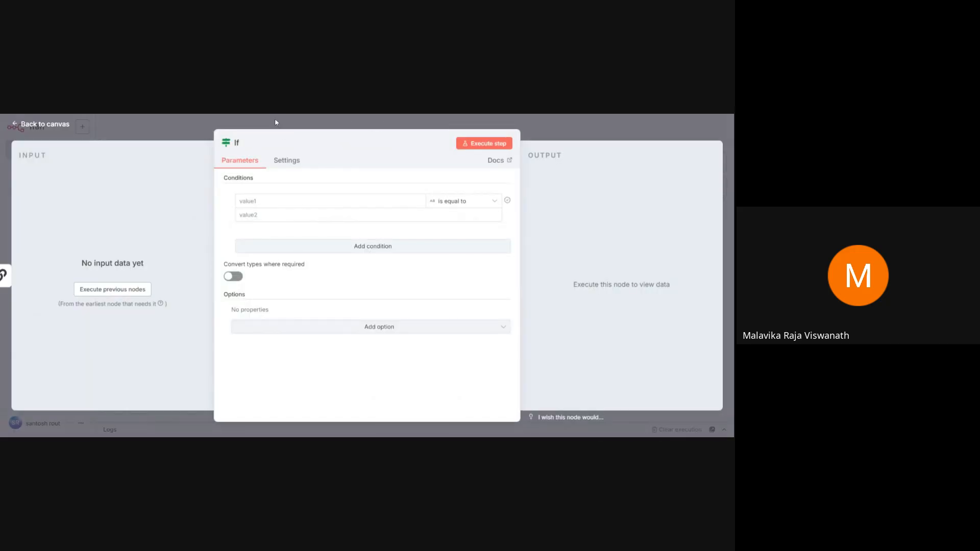
left_click(275, 118)
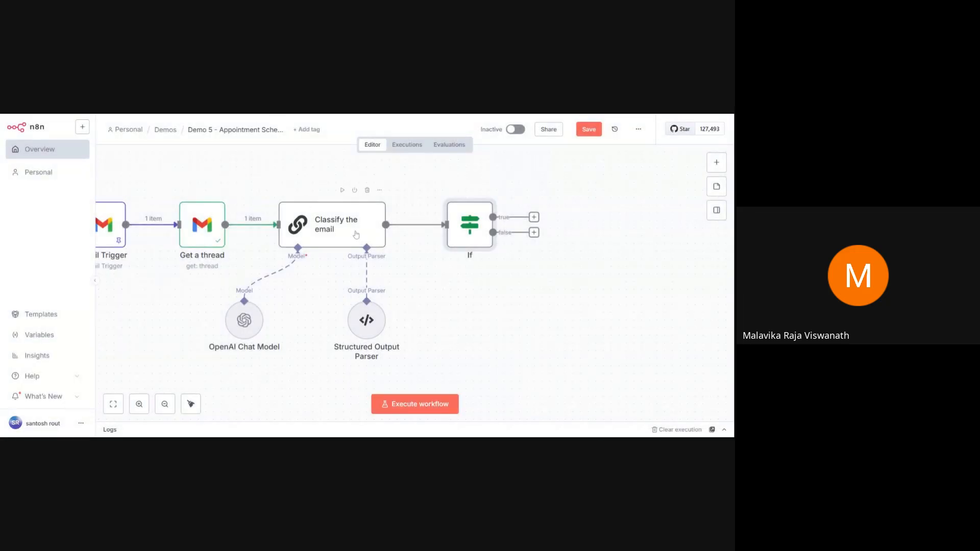
- Execute the Classify the email node and review its output
left_click(342, 190)
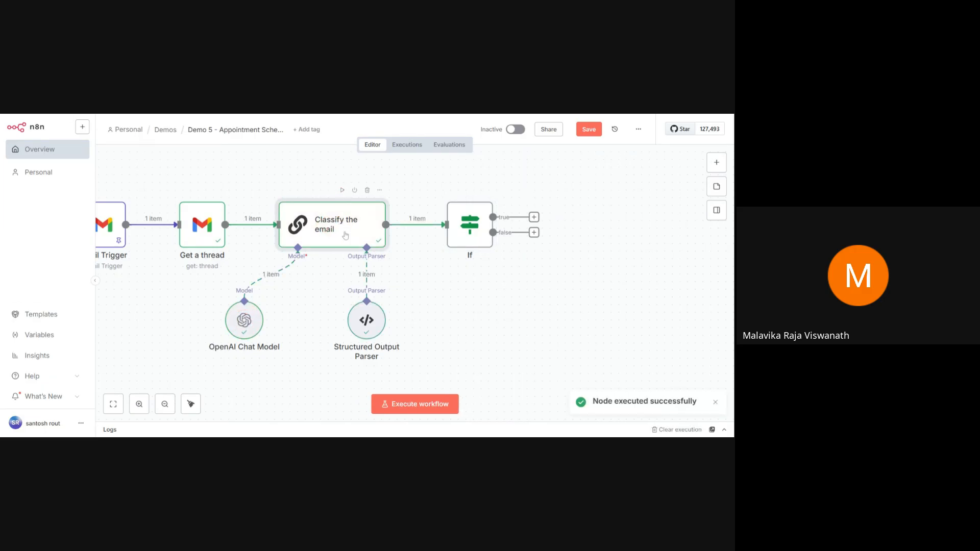
double_click(346, 235)
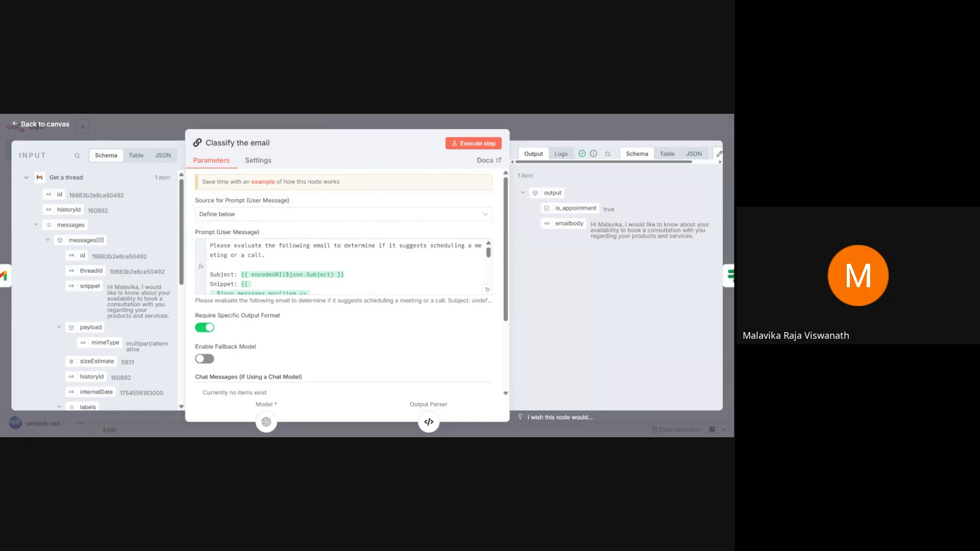
left_click(621, 127)
- Set the If node's condition to check that the is_appointment output is true, using the Boolean "is true" comparison
double_click(473, 232)
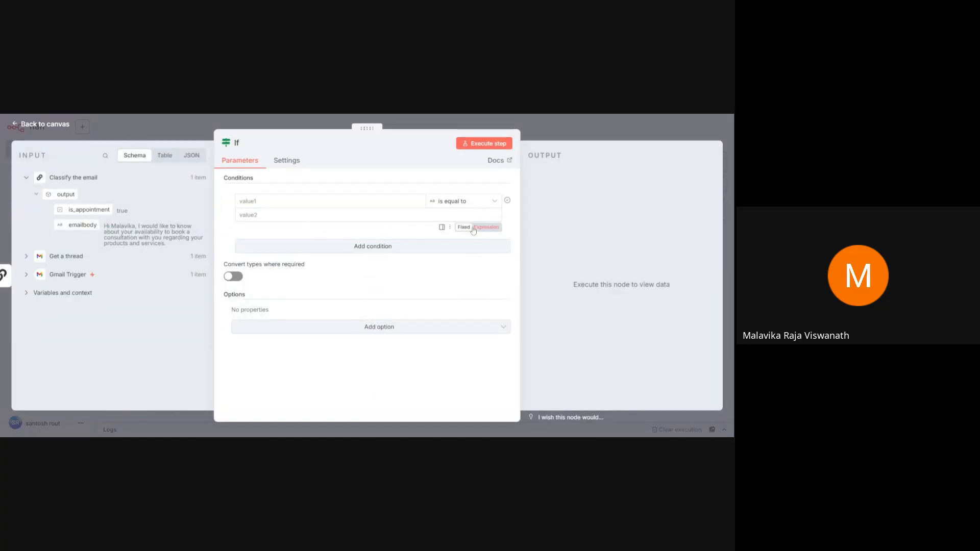
left_click_drag(105, 209, 245, 201)
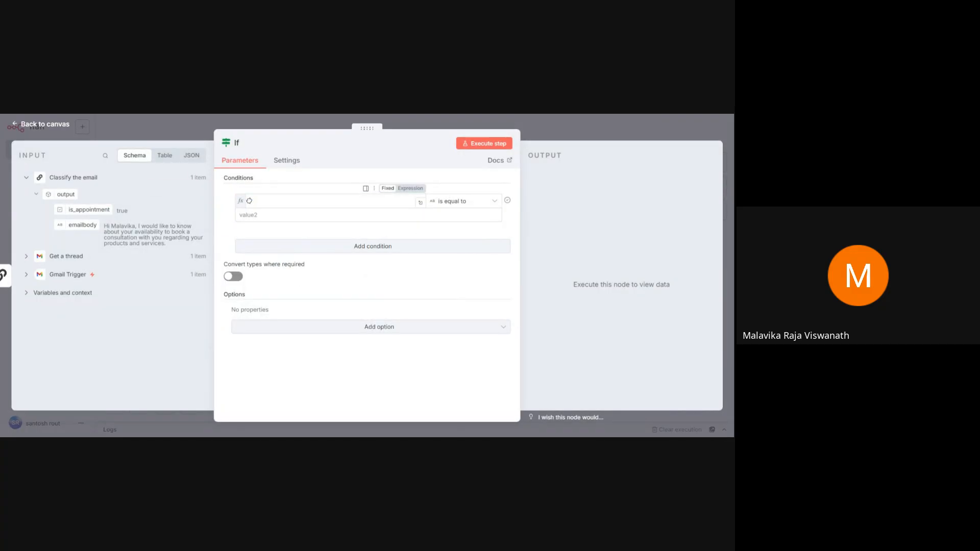
left_click(451, 201)
mouse_move(461, 275)
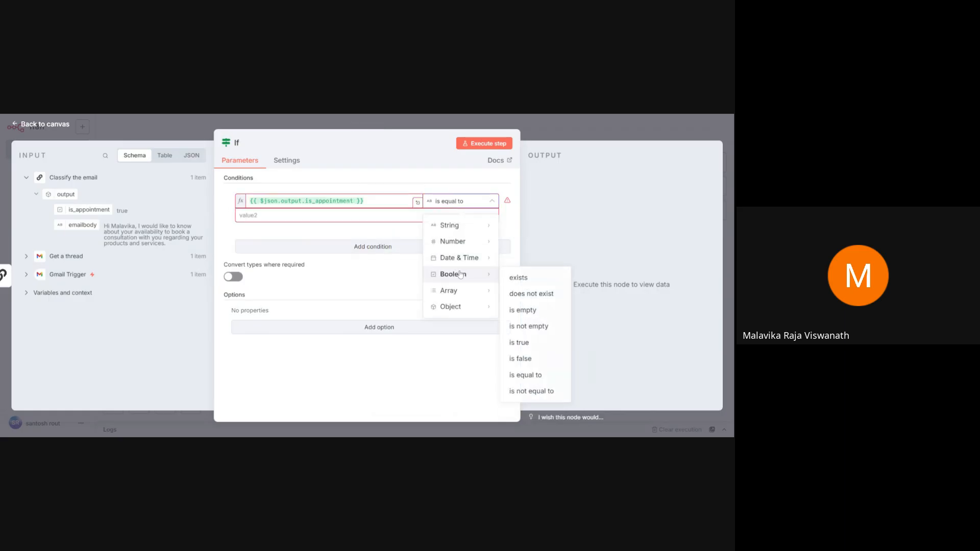
left_click(517, 342)
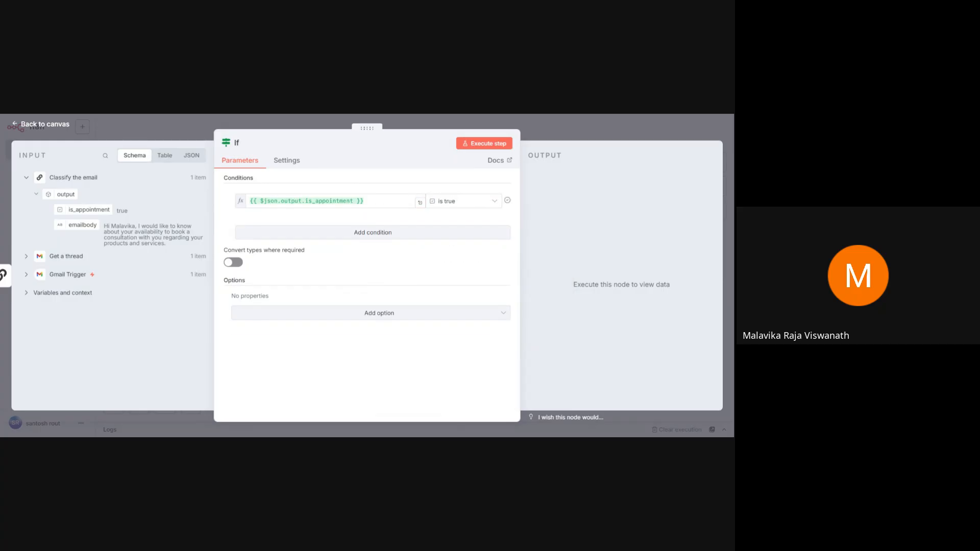
left_click(545, 126)
- Add an AI Agent node to the If node's true branch and set its prompt source to "Define below"
scroll(575, 320, "right", 3)
scroll(575, 320, "left", 3)
left_click(165, 406)
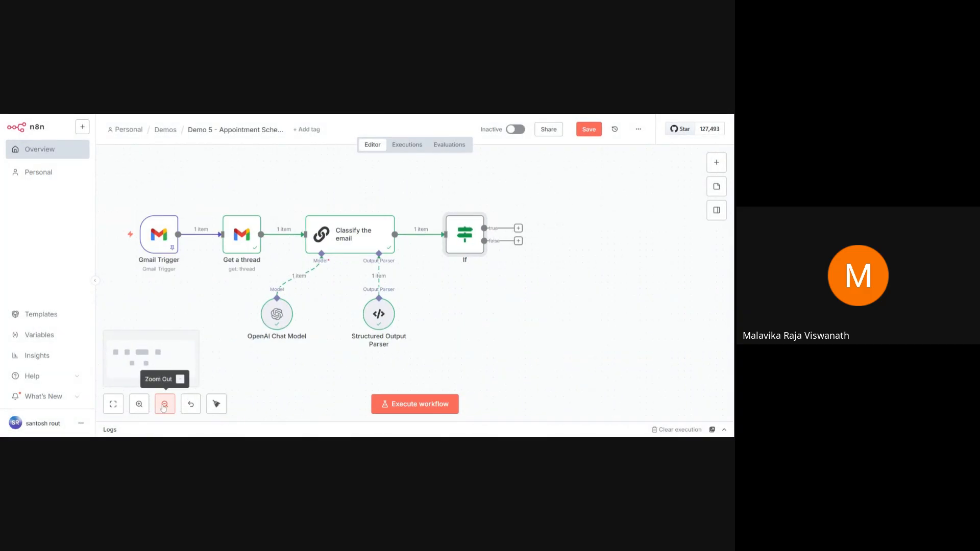
scroll(524, 327, "right", 2)
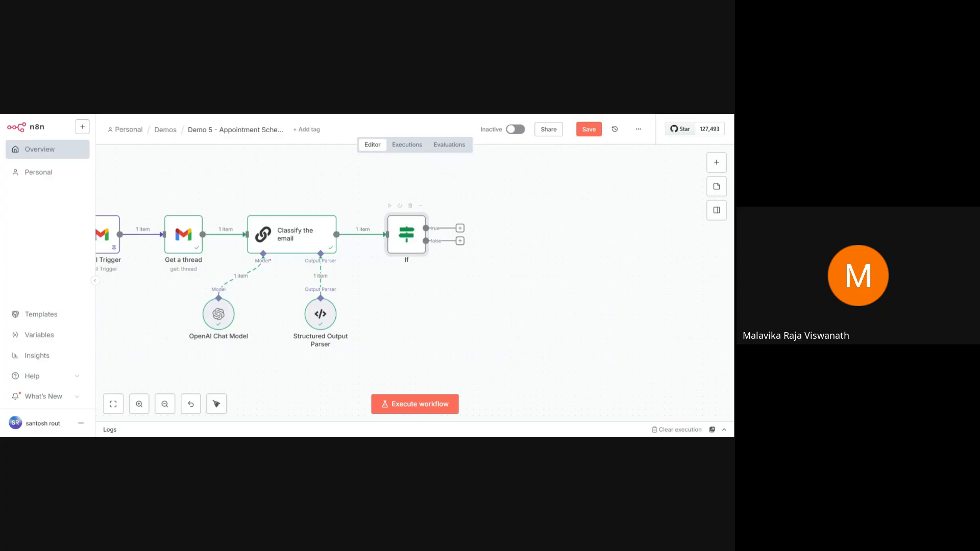
left_click(460, 230)
type("ai agent")
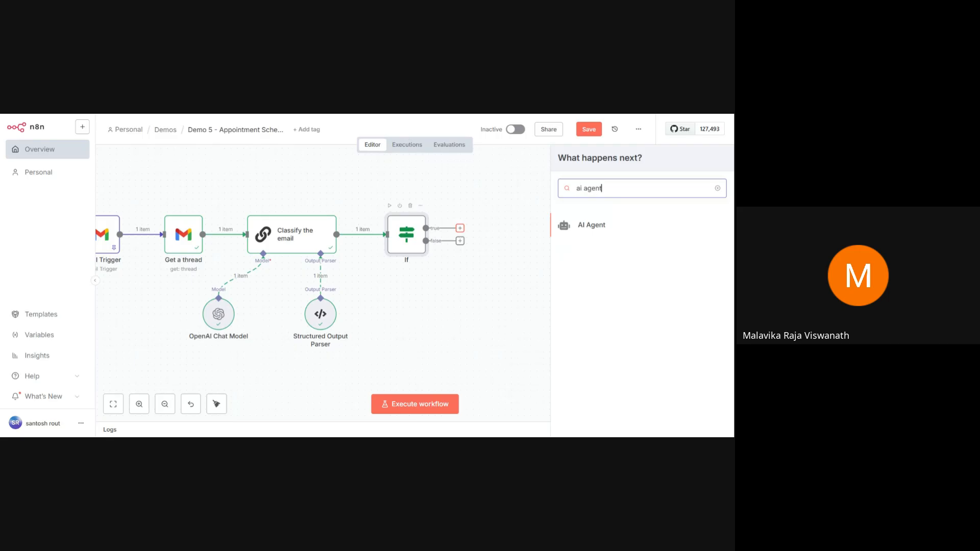
key("Return")
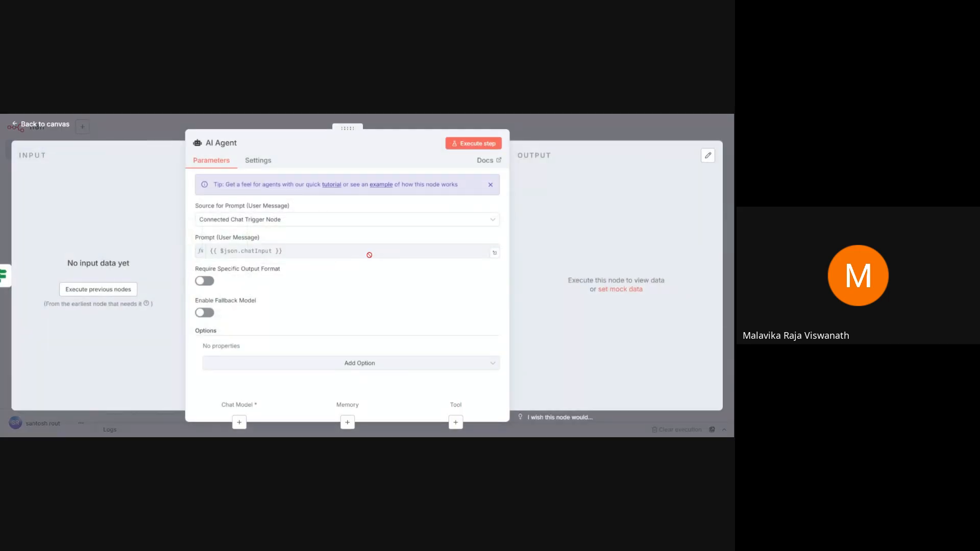
left_click(337, 222)
left_click(254, 280)
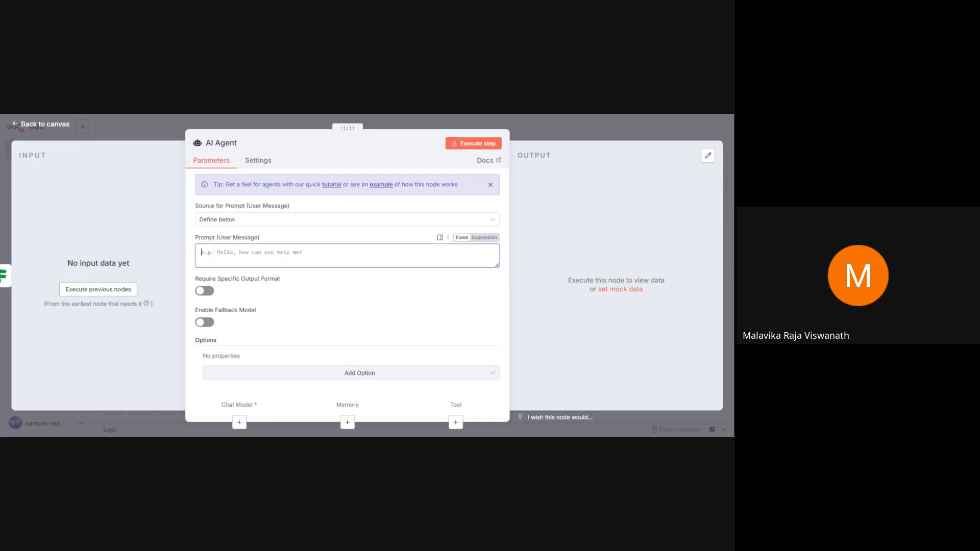
- Attach an OpenAI Chat Model to the AI Agent and place it directly below the agent on the canvas
left_click(244, 423)
type("oep")
key("BackSpace")
key("BackSpace")
type("pen")
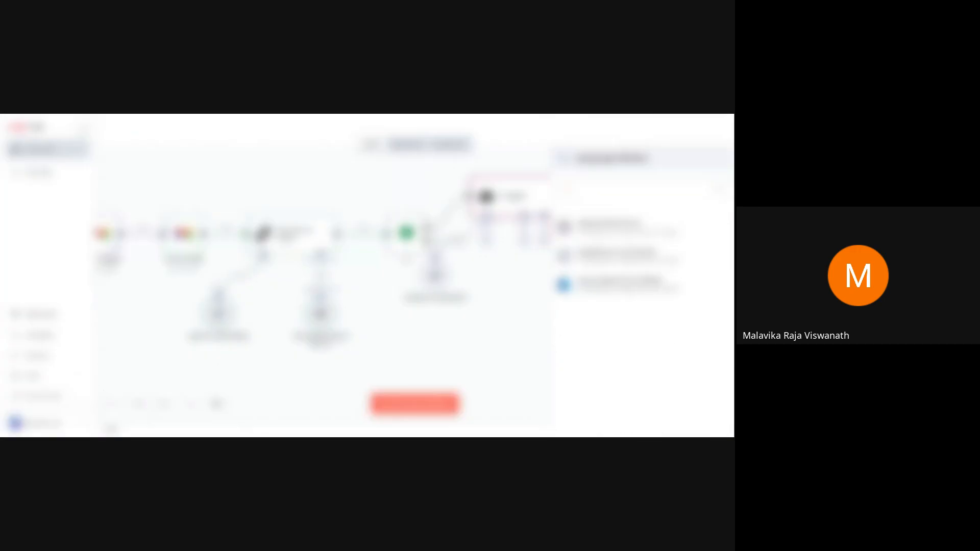
left_click(609, 226)
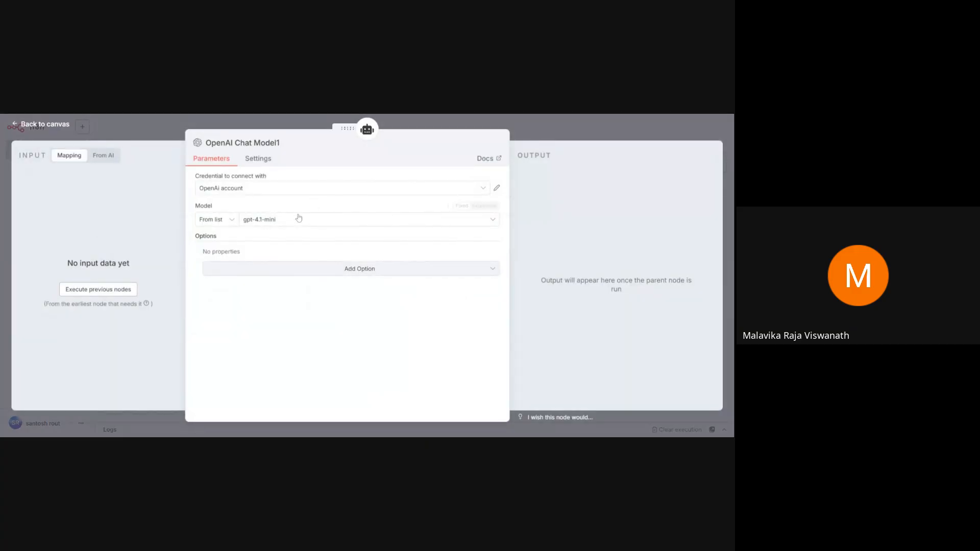
left_click(546, 124)
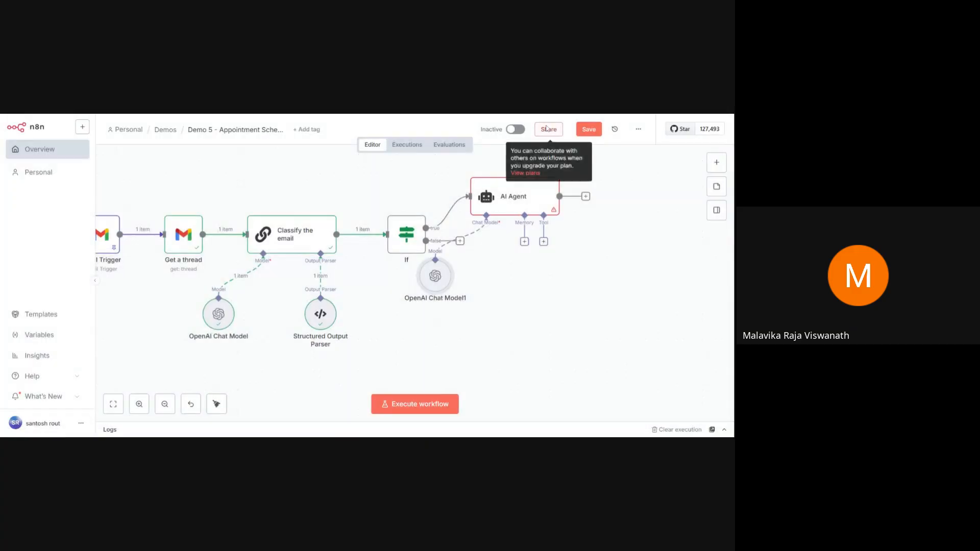
left_click_drag(441, 295, 475, 309)
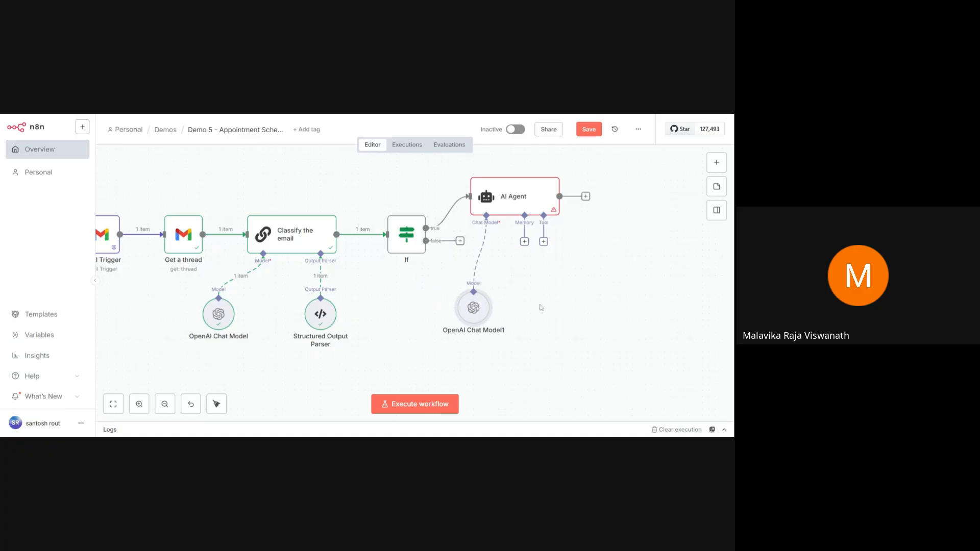
- Require a specific output format for the AI Agent and start its user prompt with "Sender:"
scroll(540, 307, "right", 3)
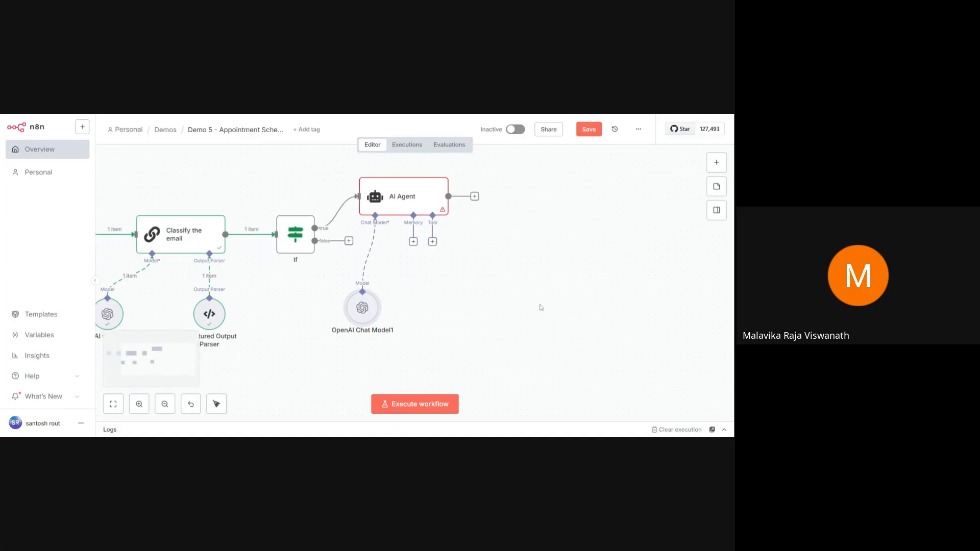
double_click(420, 186)
left_click(204, 290)
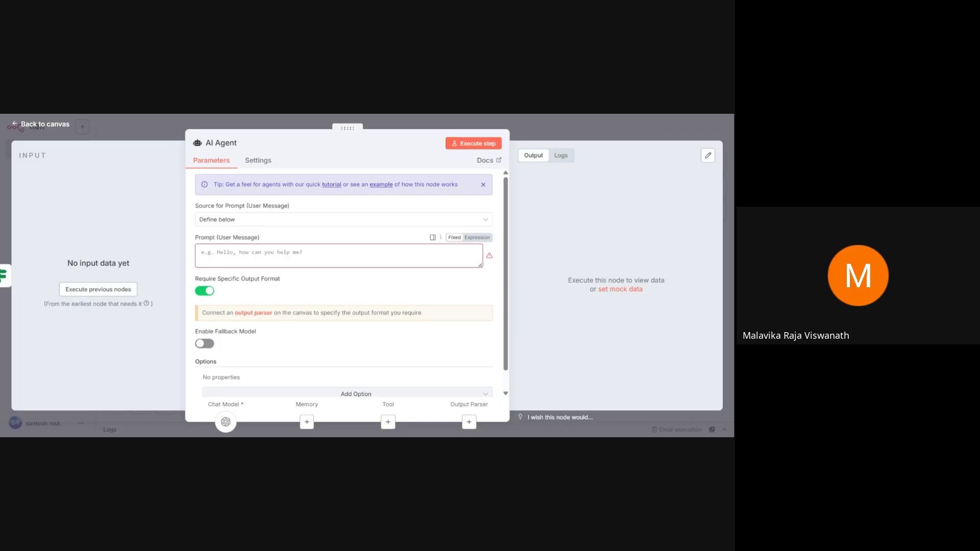
type("s")
type("ed")
type("nder:")
- Execute the If node to supply input data and reopen the AI Agent's prompt for editing
left_click(41, 124)
left_click(277, 207)
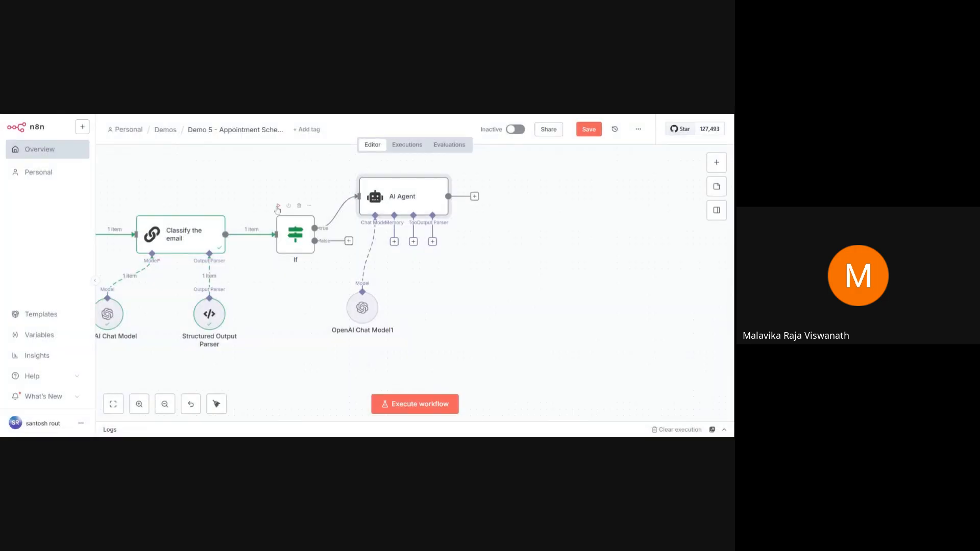
double_click(411, 207)
left_click(226, 252)
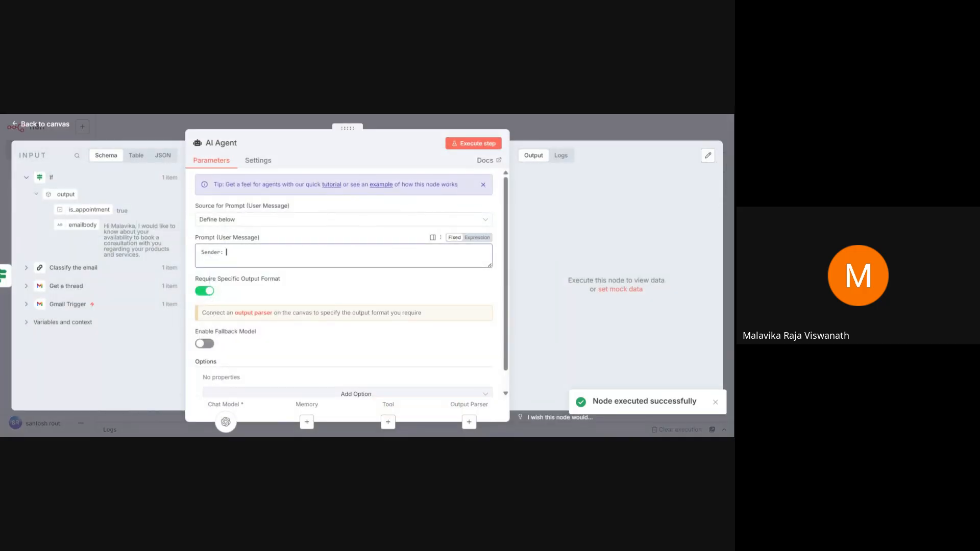
- Insert the Gmail Trigger's From field after "Sender:" in the AI Agent's prompt
left_click(26, 305)
scroll(141, 301, "down", 1)
scroll(142, 301, "down", 10)
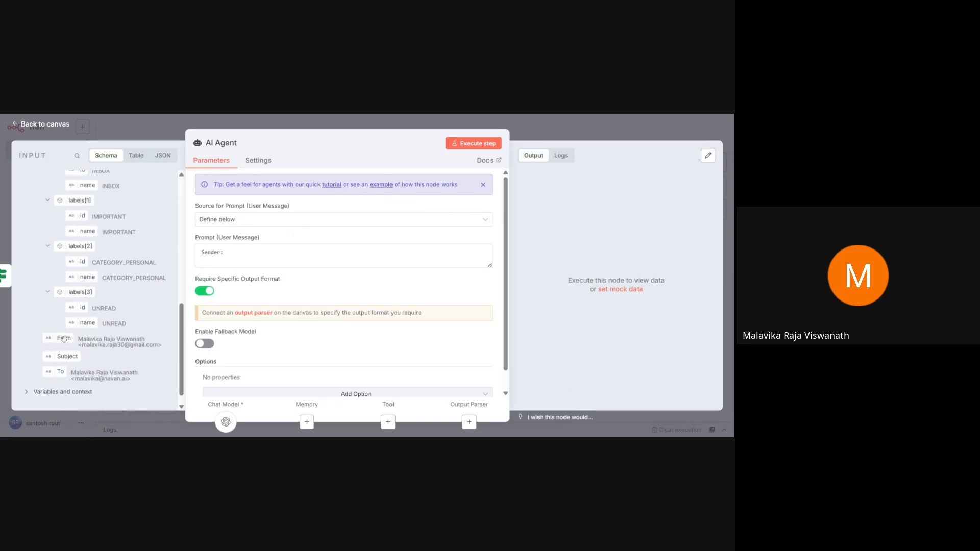
scroll(126, 321, "up", 2)
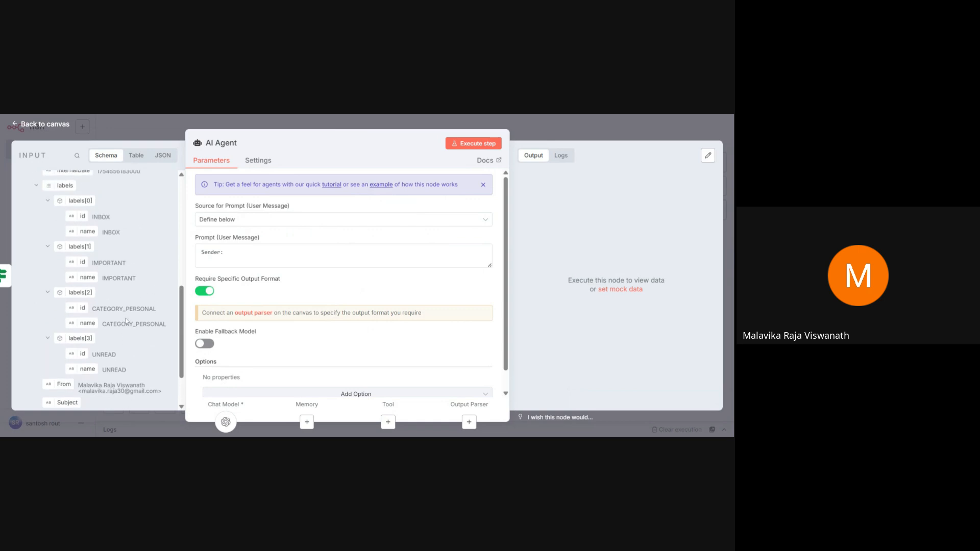
scroll(126, 320, "up", 2)
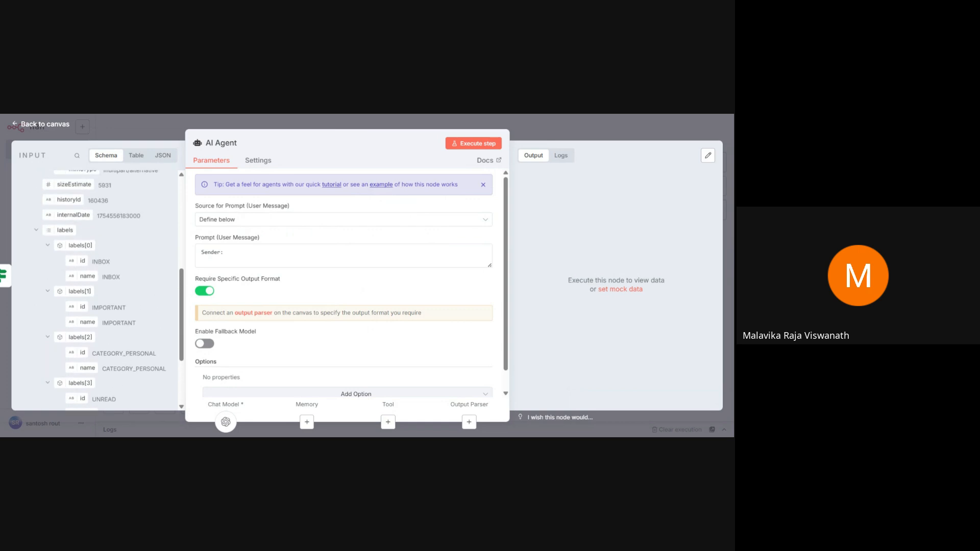
scroll(63, 324, "down", 5)
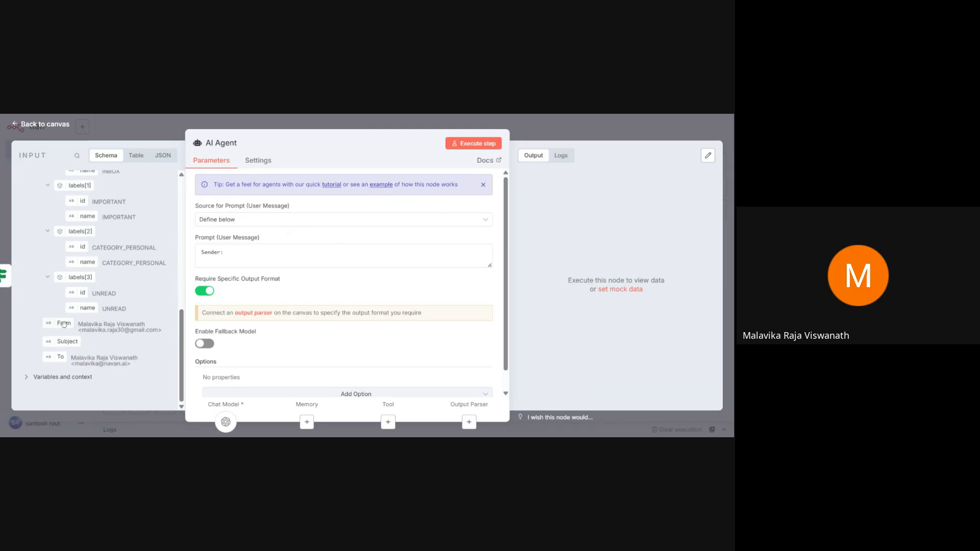
left_click_drag(64, 323, 276, 253)
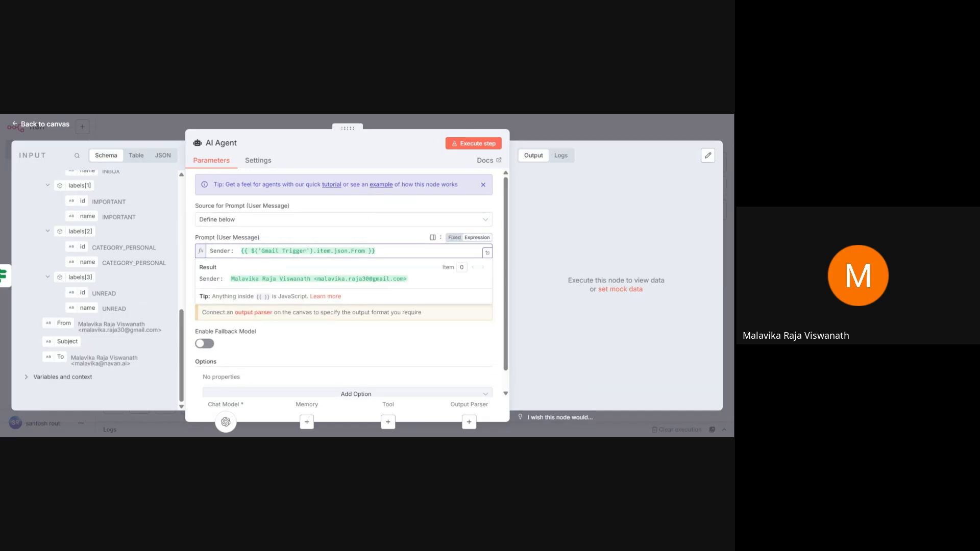
- Add a "Subject:" line to the AI Agent's prompt, filled with the Gmail Trigger's Subject field
key("Return")
type("Suj")
key("BackSpace")
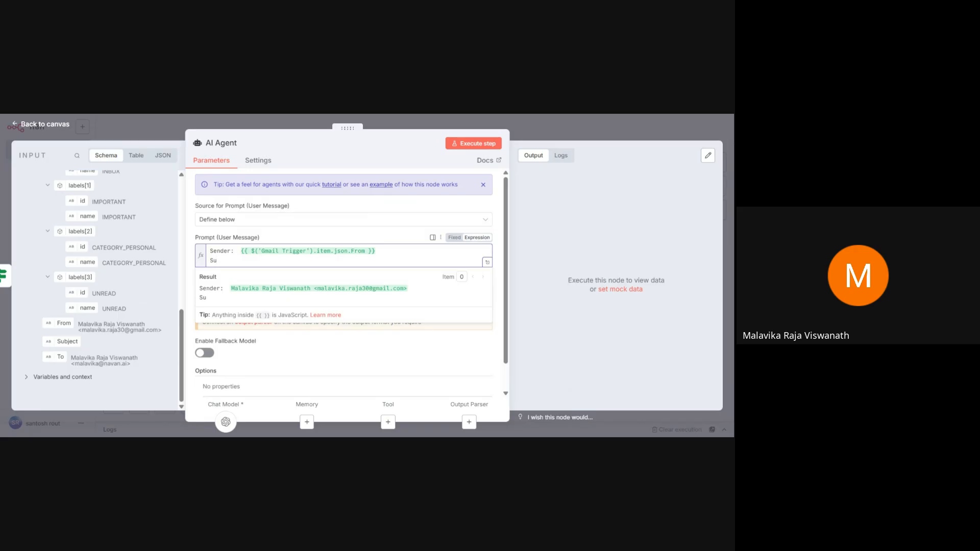
type("bject")
key("BackSpace")
key("BackSpace")
key("BackSpace")
key("BackSpace")
key("BackSpace")
type("ubject:")
scroll(68, 357, "up", 2)
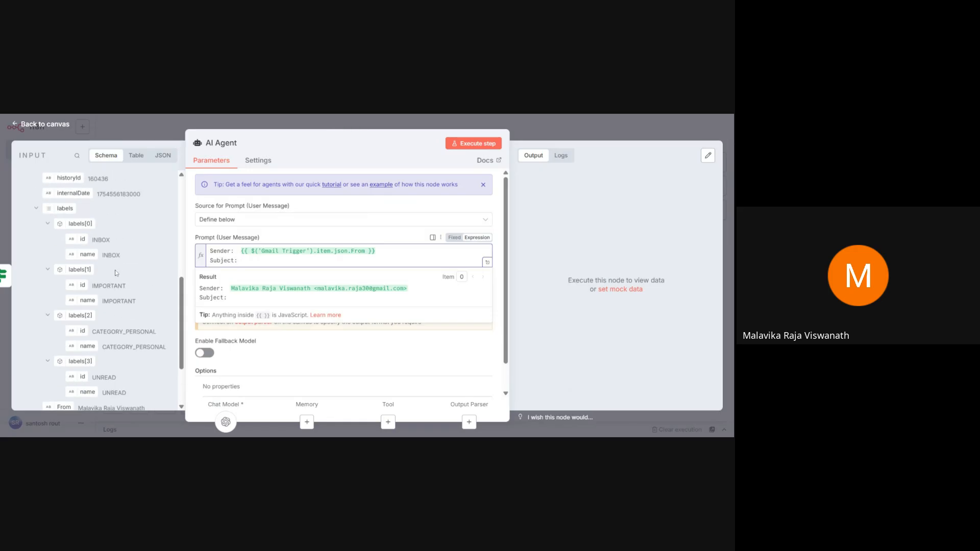
left_click_drag(67, 358, 285, 260)
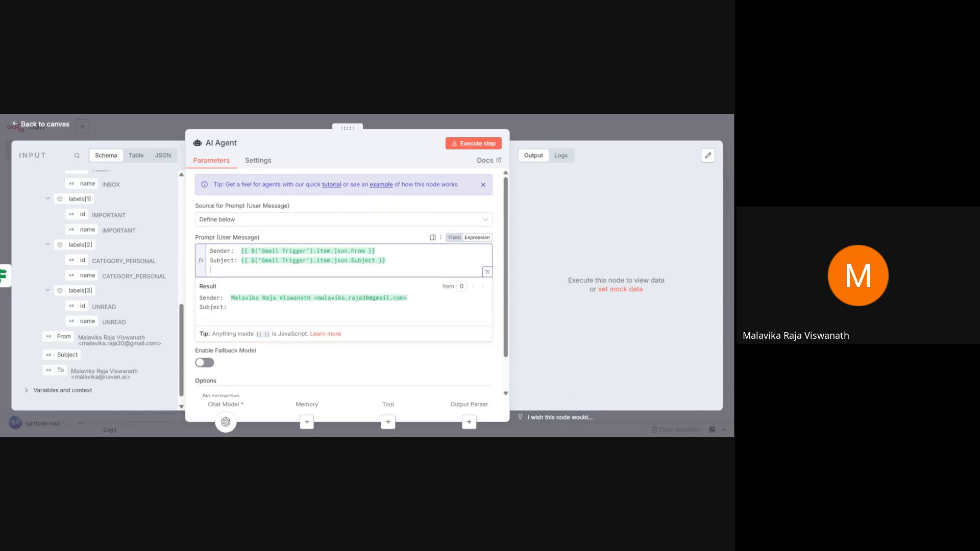
- Add an "Email Body:" line to the AI Agent's prompt, filled with the Gmail Trigger's snippet field
type("Email Body:")
scroll(113, 271, "up", 5)
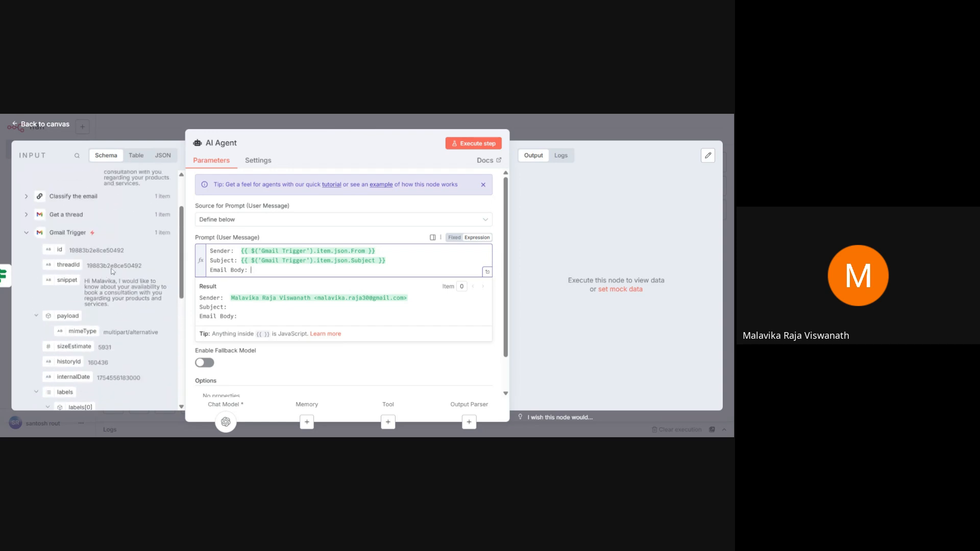
left_click_drag(71, 277, 275, 269)
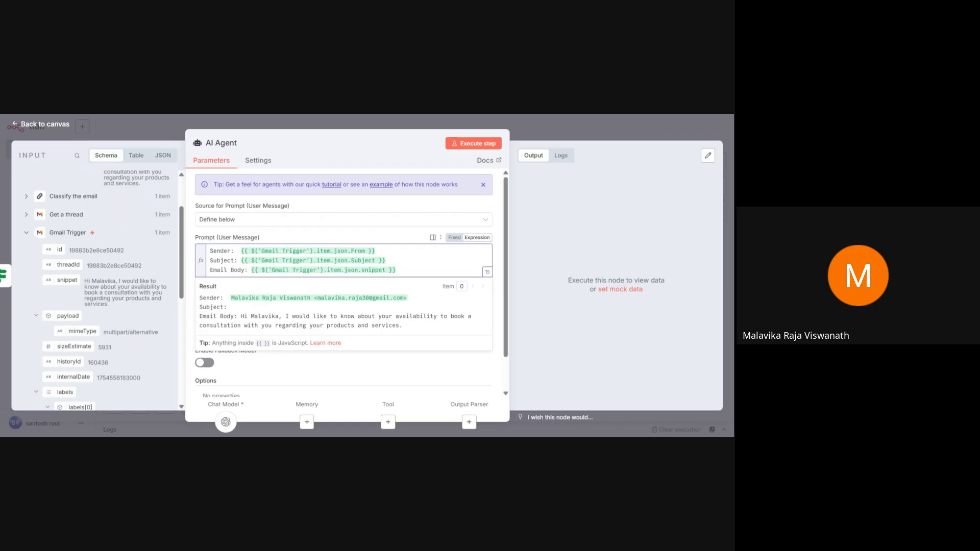
left_click(501, 269)
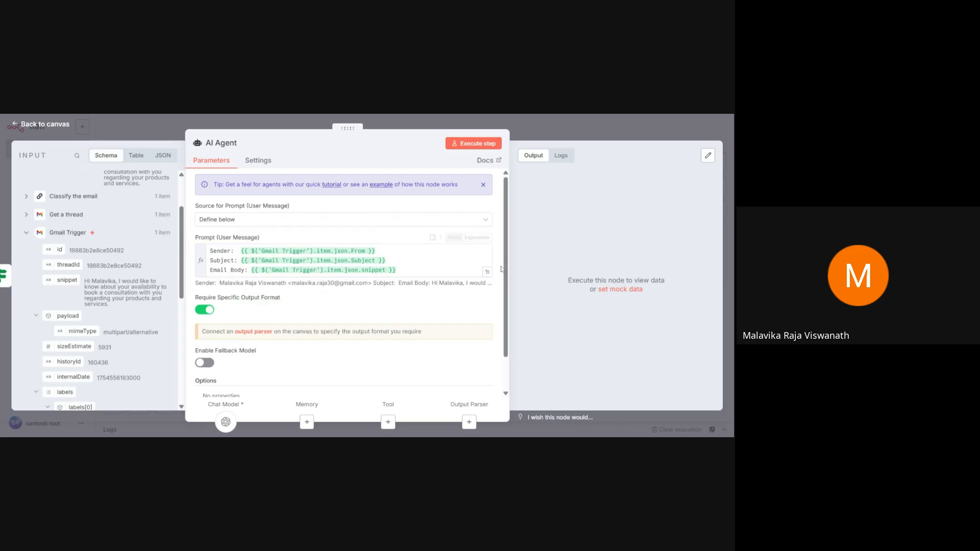
scroll(501, 269, "down", 1)
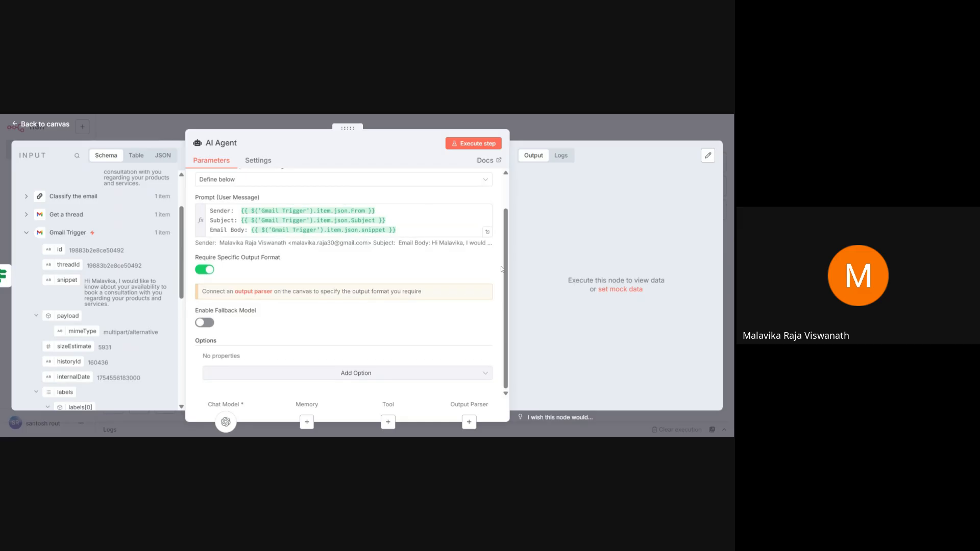
- Attach a Structured Output Parser to the AI Agent and set its schema type to Define using JSON Schema
left_click(469, 422)
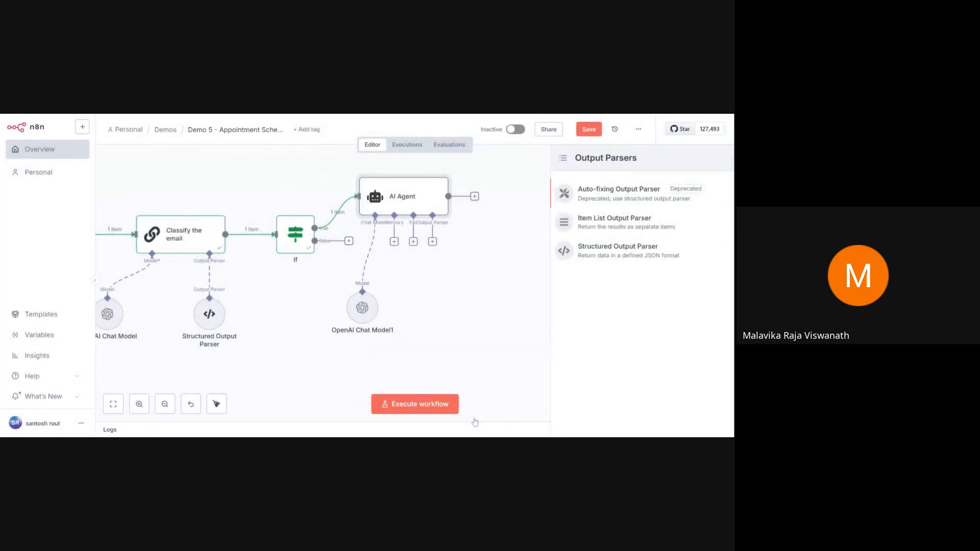
left_click(641, 252)
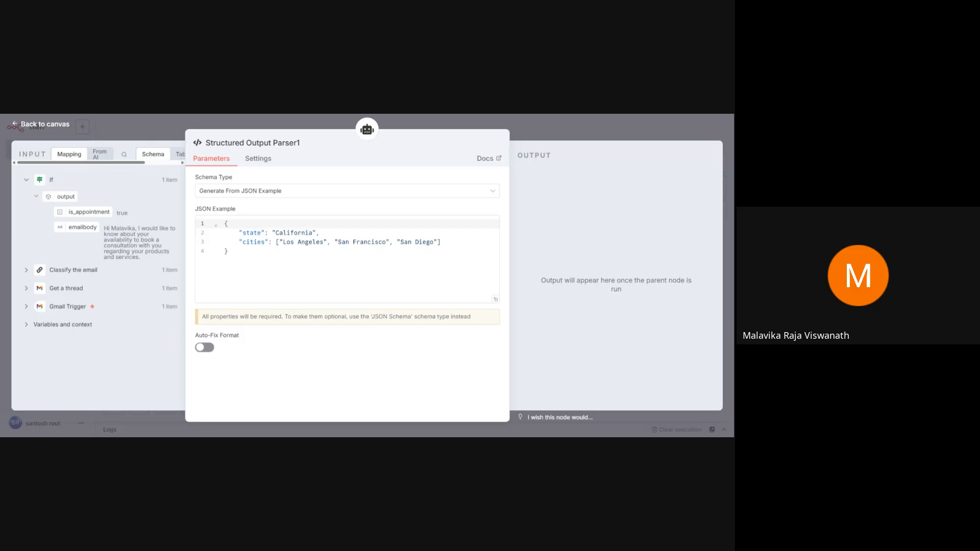
left_click(266, 195)
left_click(247, 238)
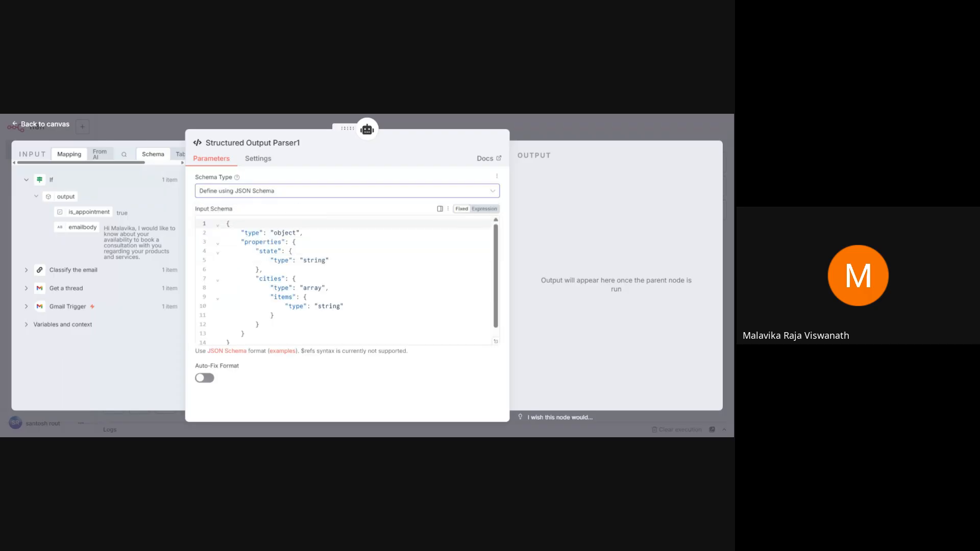
- Replace the parser's input schema with string properties emailsubject ("The email subject") and emailbody ("The body of the email")
left_click_drag(238, 342, 219, 220)
type("{     \"type\": \"object\",     \"properties\": {         \"emailsubject\": {             \"type\": \"string\",             \"description\":\"The email subject\"         },         \"emailbody\": {             \"type\": \"string\",             \"description\":\"The body of the email\"              }         }     }")
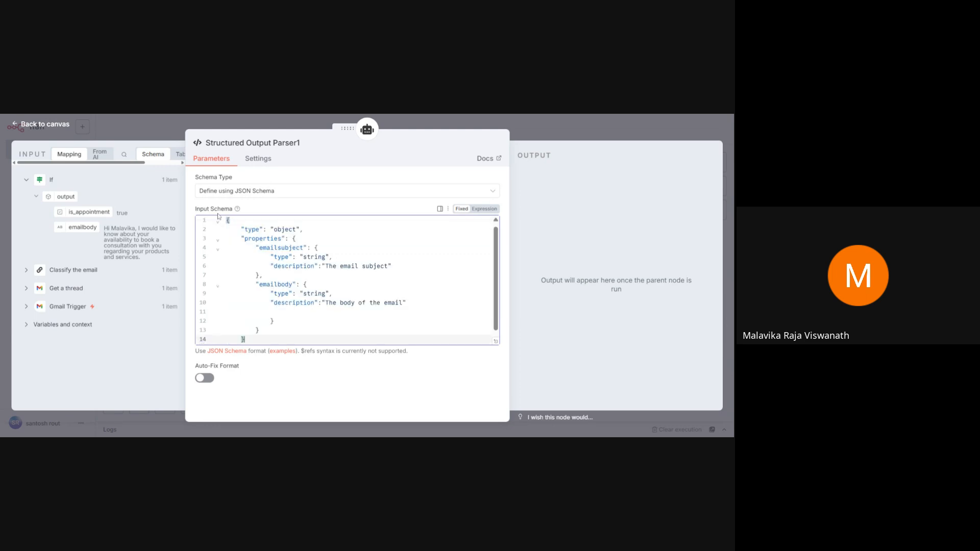
scroll(347, 281, "up", 1)
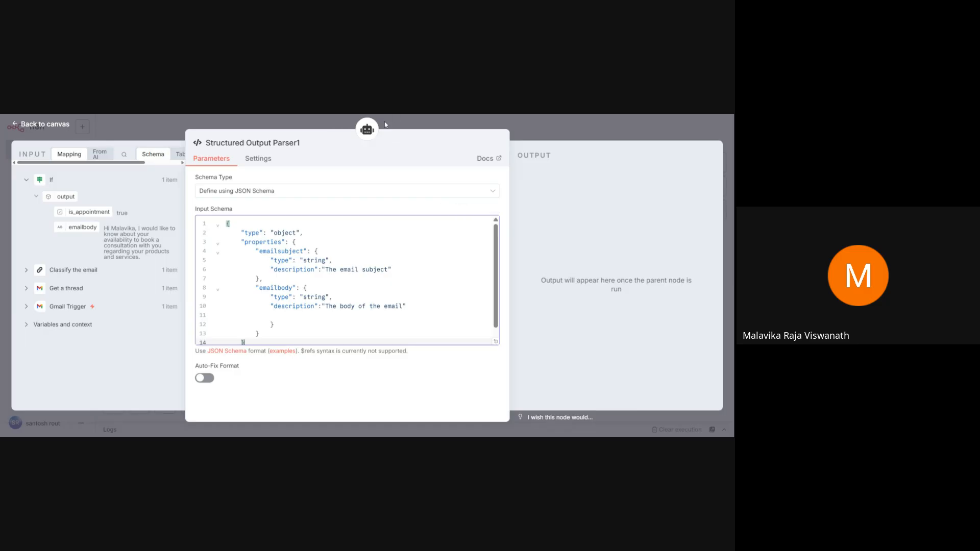
left_click(411, 126)
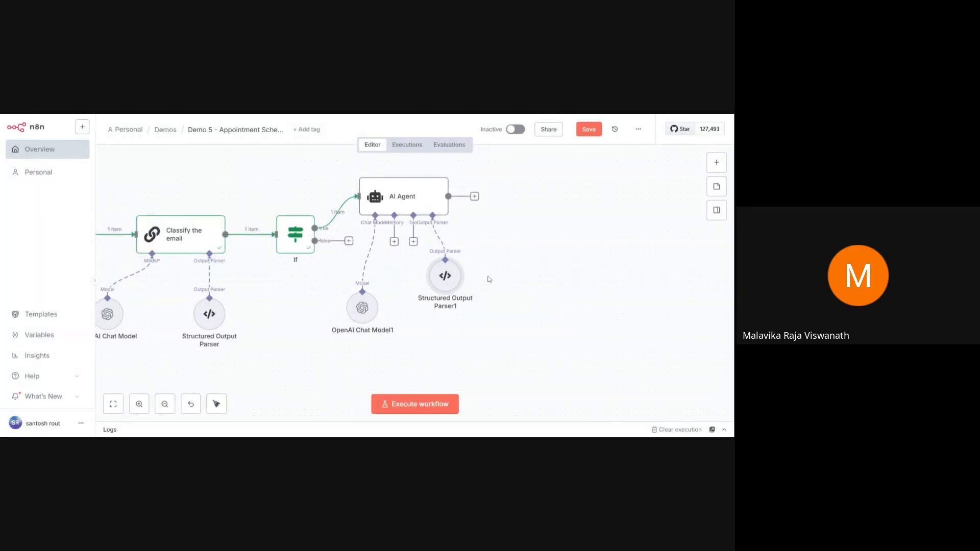
- Add the System Message option to the AI Agent
double_click(413, 196)
scroll(262, 343, "down", 1)
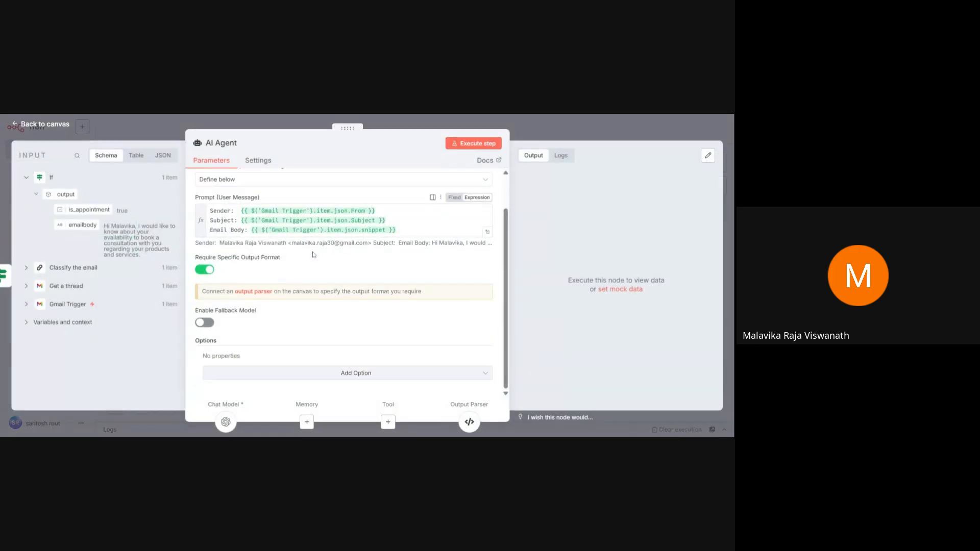
left_click(282, 374)
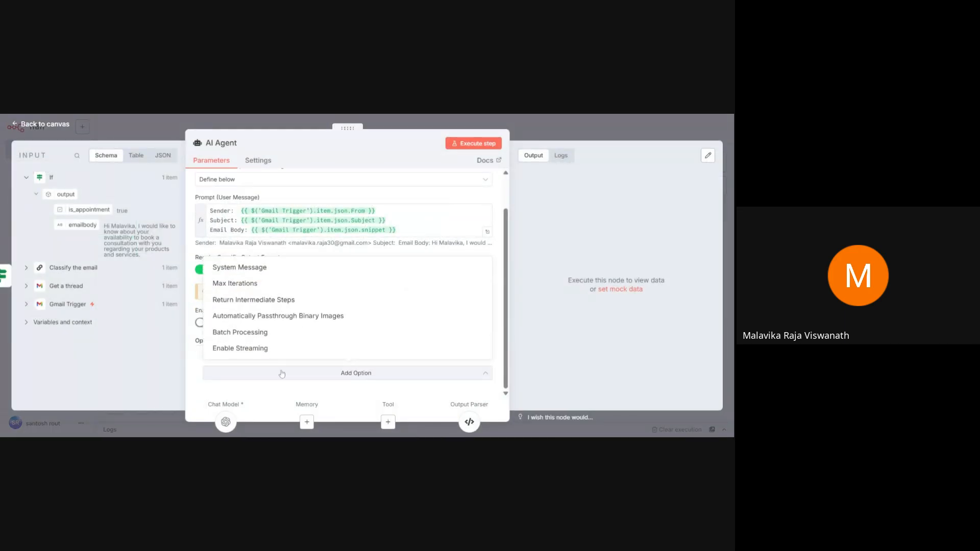
left_click(253, 267)
scroll(335, 284, "down", 2)
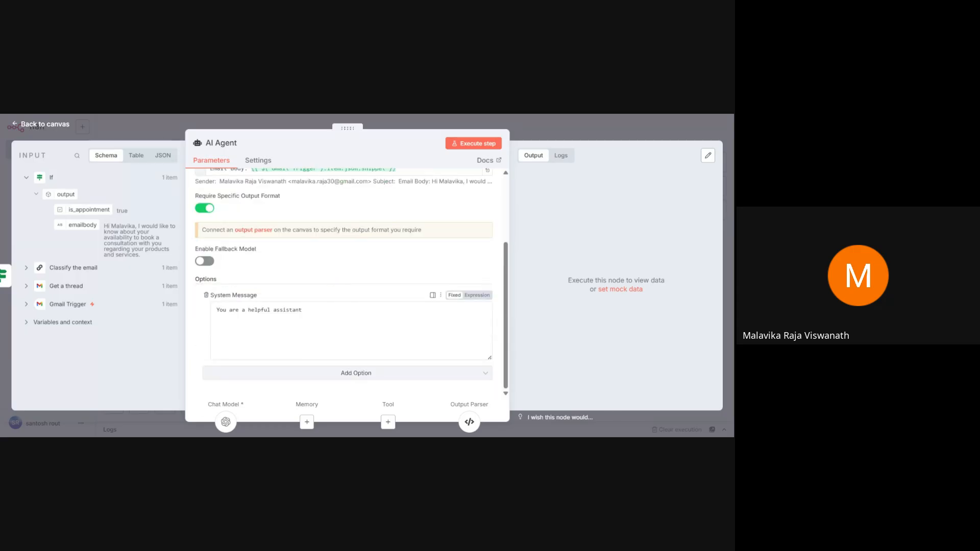
- Replace the default system message with scheduling instructions covering checkAvailability, bookingConsultation, 15-minute buffers, GMT+08 and current time {{ $now }}, and open it in the expression editor
left_click(334, 319)
key("BackSpace")
key("BackSpace")
key("BackSpace")
key("BackSpace")
key("BackSpace")
key("BackSpace")
key("BackSpace")
key("BackSpace")
key("BackSpace")
key("BackSpace")
key("BackSpace")
key("BackSpace")
key("BackSpace")
key("BackSpace")
key("BackSpace")
key("BackSpace")
key("BackSpace")
key("BackSpace")
key("BackSpace")
key("BackSpace")
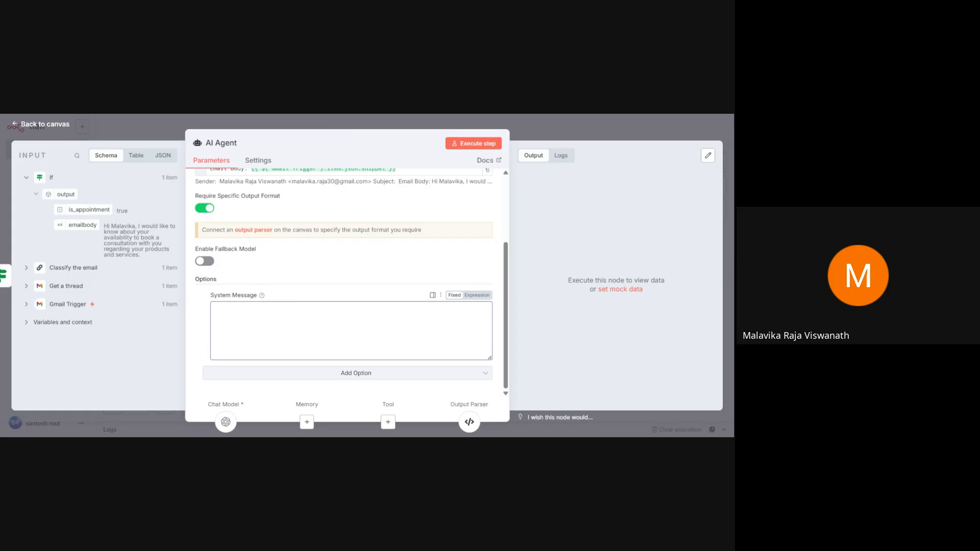
key("alt+Tab")
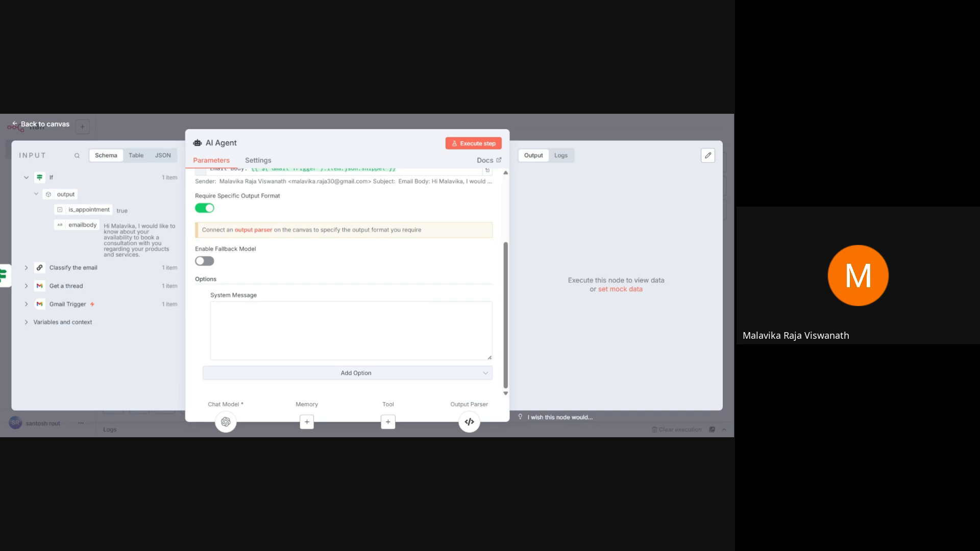
left_click(351, 331)
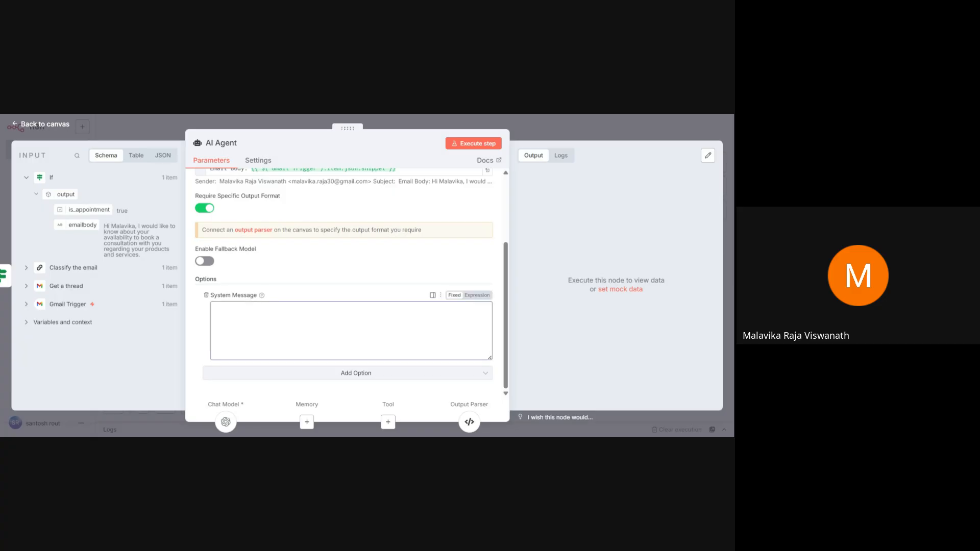
key("ctrl+v")
left_click(488, 355)
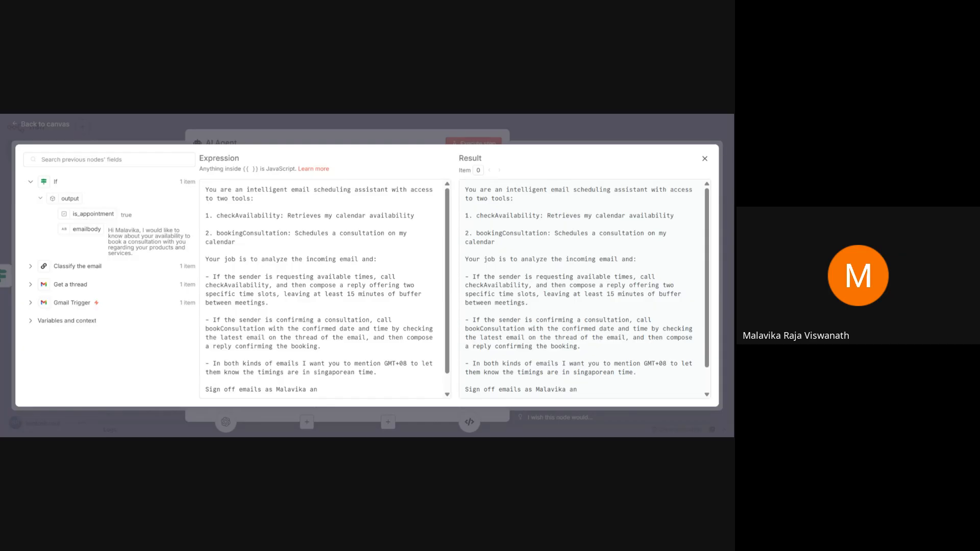
- Delete the stray "an" after the sign-off name in the system message and close the expression editor
scroll(324, 286, "down", 1)
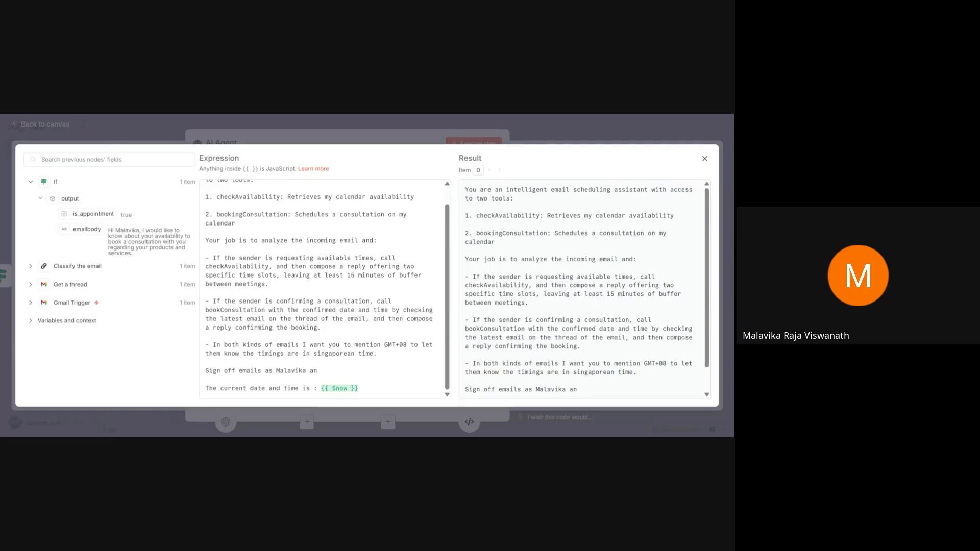
left_click(318, 371)
key("BackSpace")
key("BackSpace")
key("BackSpace")
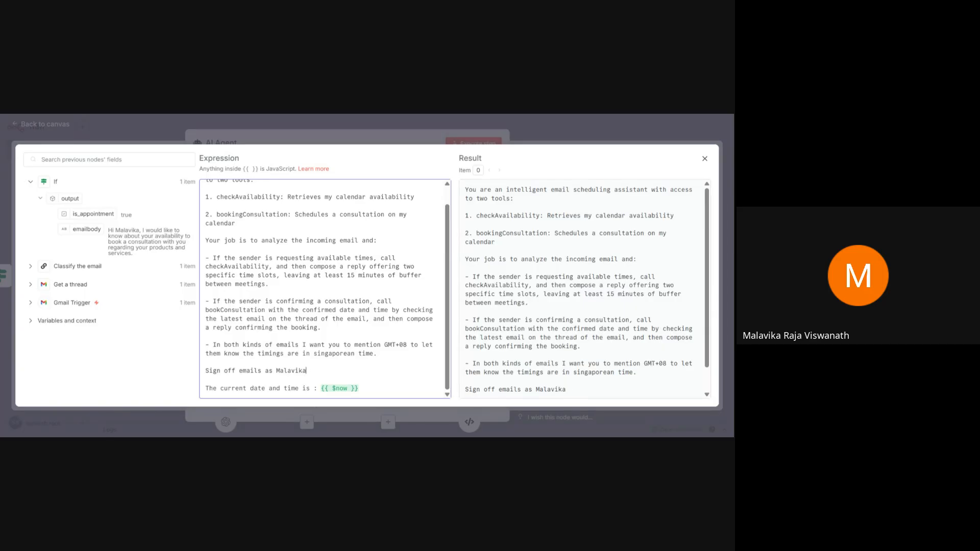
scroll(325, 289, "up", 1)
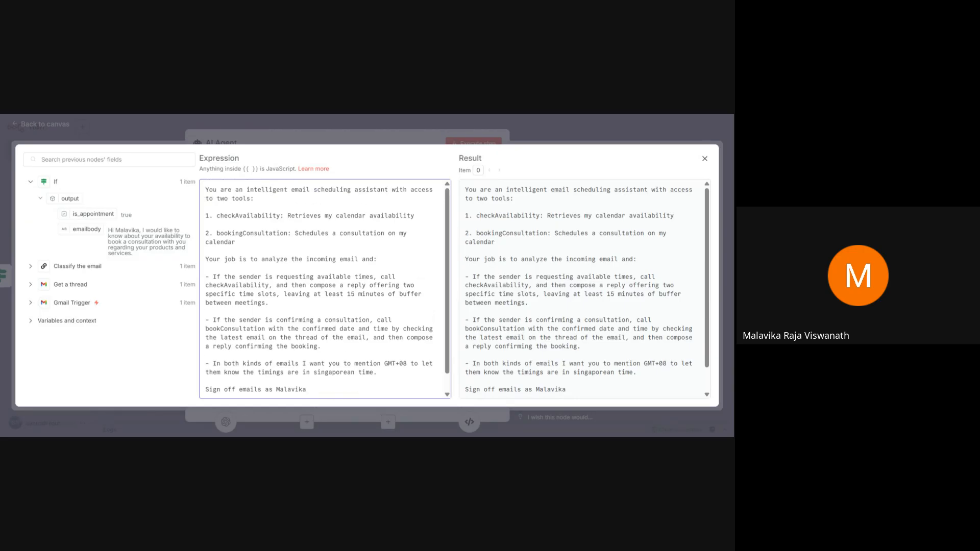
scroll(324, 289, "down", 1)
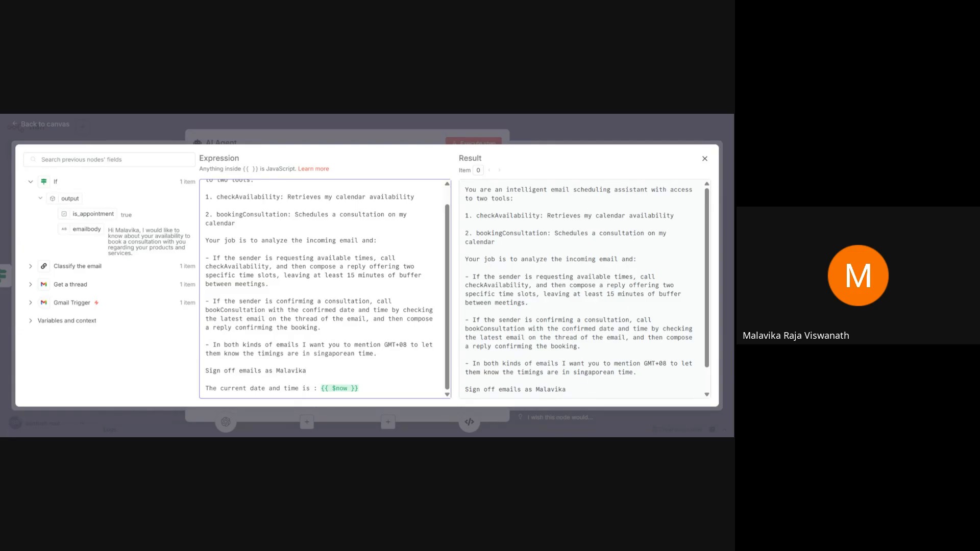
scroll(325, 289, "up", 1)
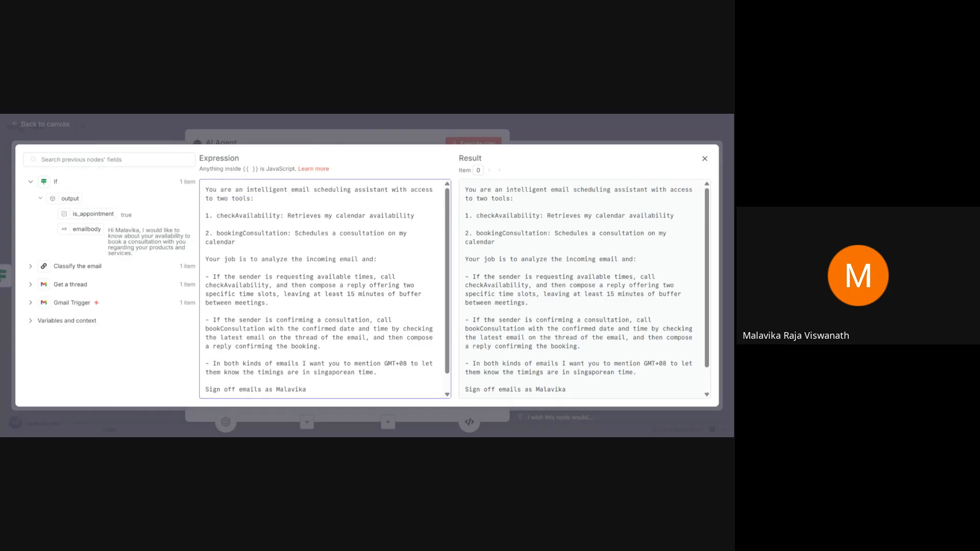
left_click(325, 138)
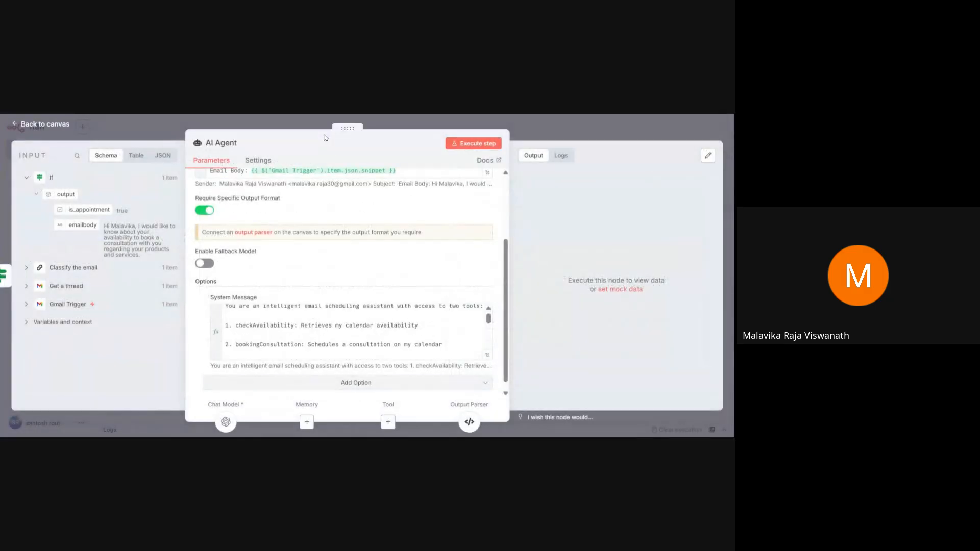
- Attach a Call n8n Workflow Tool to the AI Agent, described as "Call this tool to get my calendar availability as stringified JSON array."
scroll(368, 300, "up", 3)
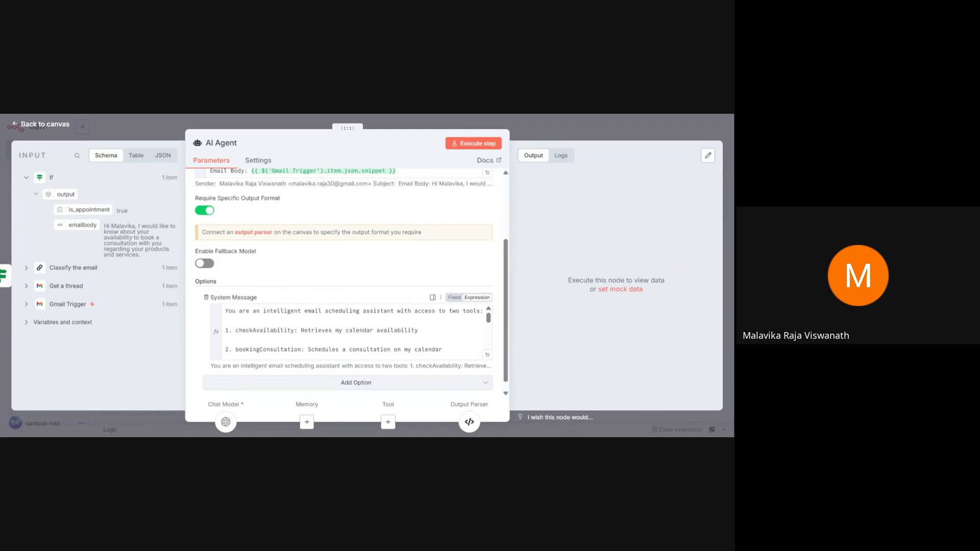
scroll(379, 272, "up", 1)
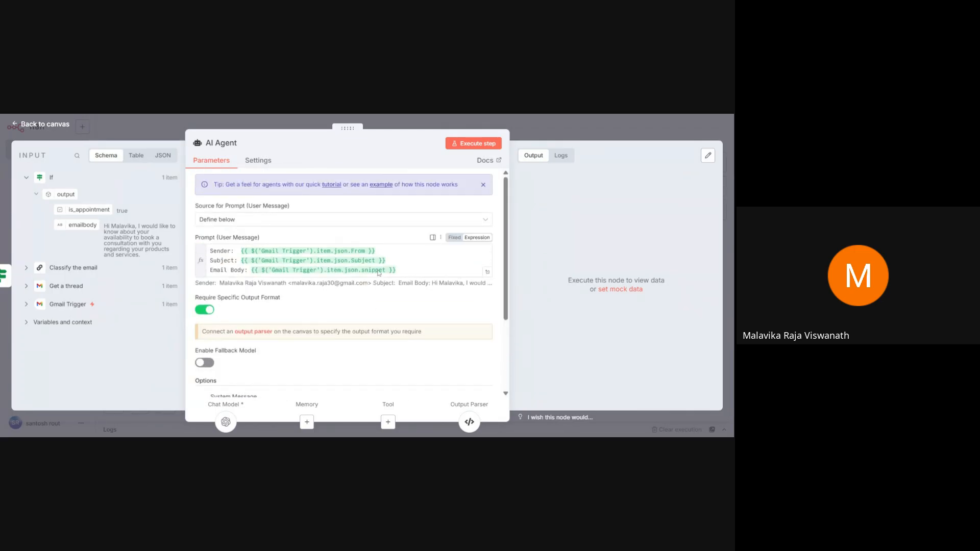
scroll(364, 333, "down", 4)
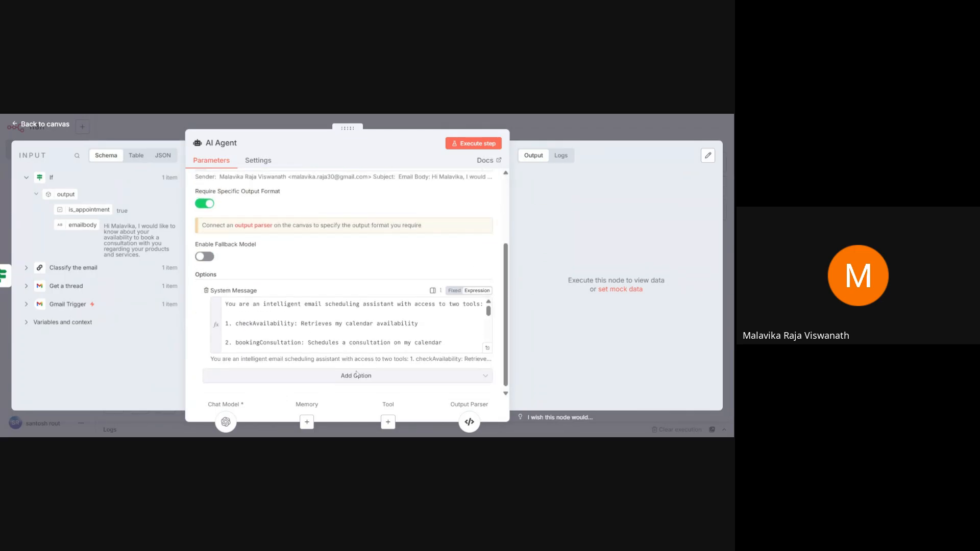
left_click(388, 422)
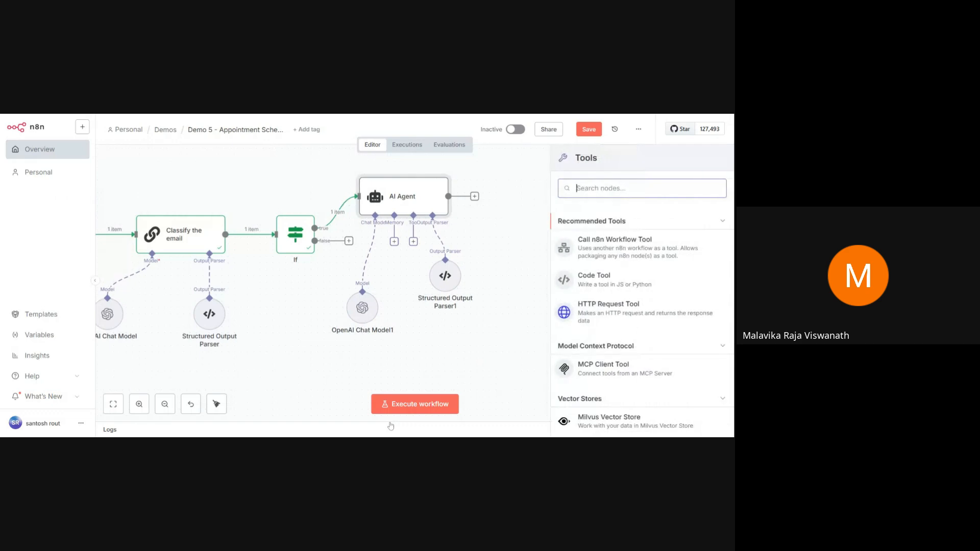
scroll(641, 293, "down", 10)
scroll(642, 292, "up", 10)
left_click(608, 255)
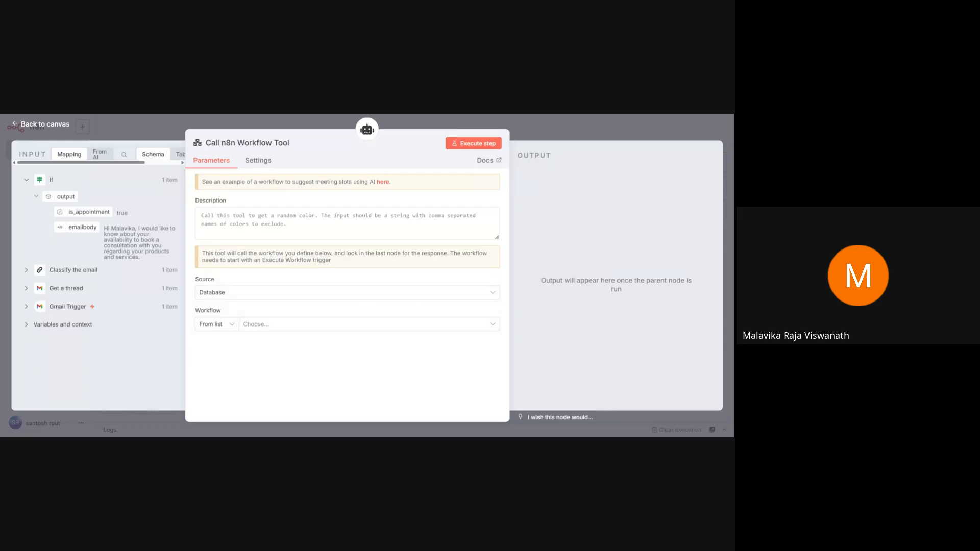
left_click(347, 223)
type("Call this tool to get my calendar availability as stringified JSON array.")
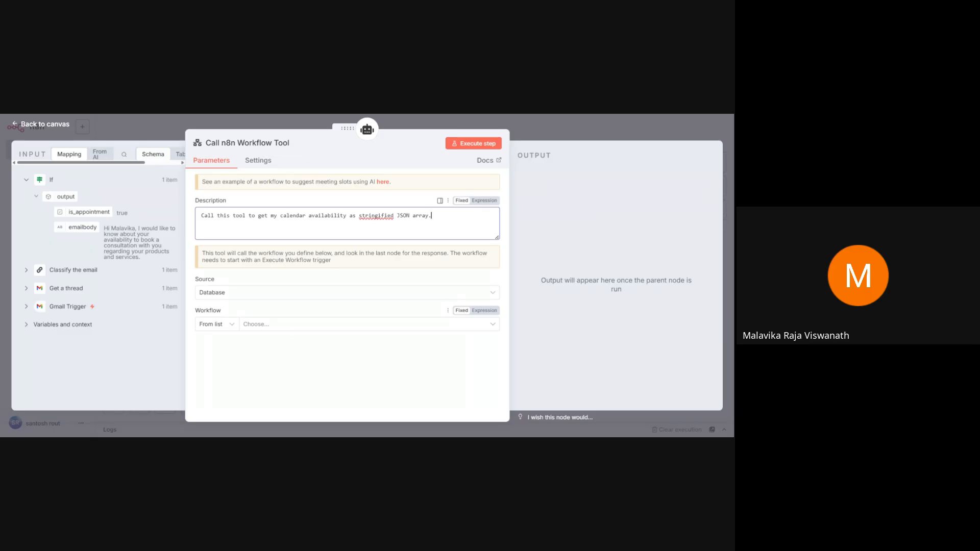
left_click(278, 326)
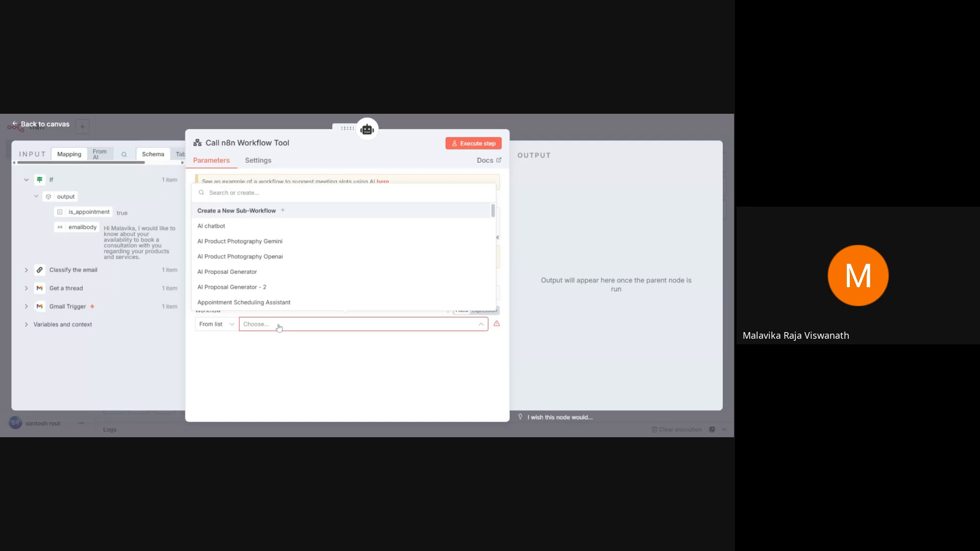
scroll(276, 286, "down", 10)
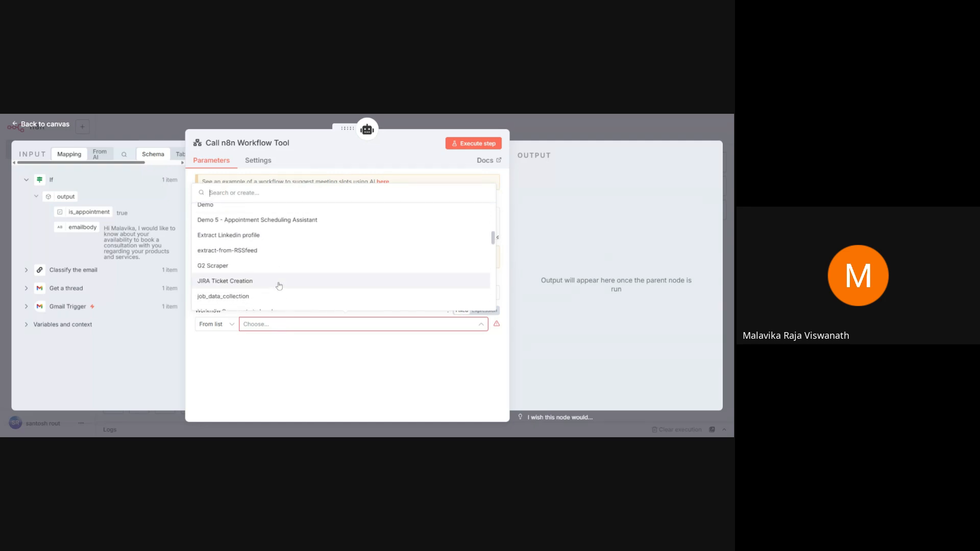
scroll(265, 228, "up", 1)
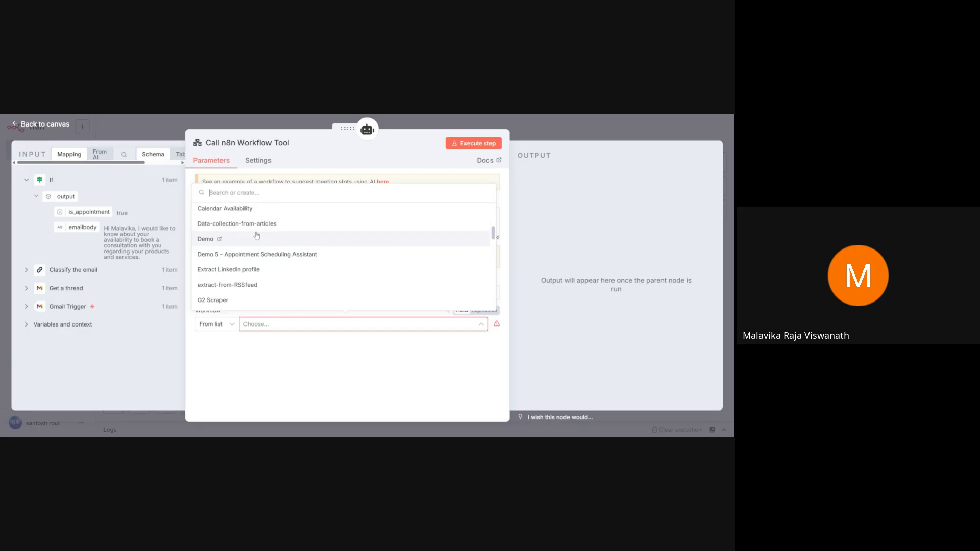
scroll(257, 234, "down", 5)
scroll(256, 235, "up", 10)
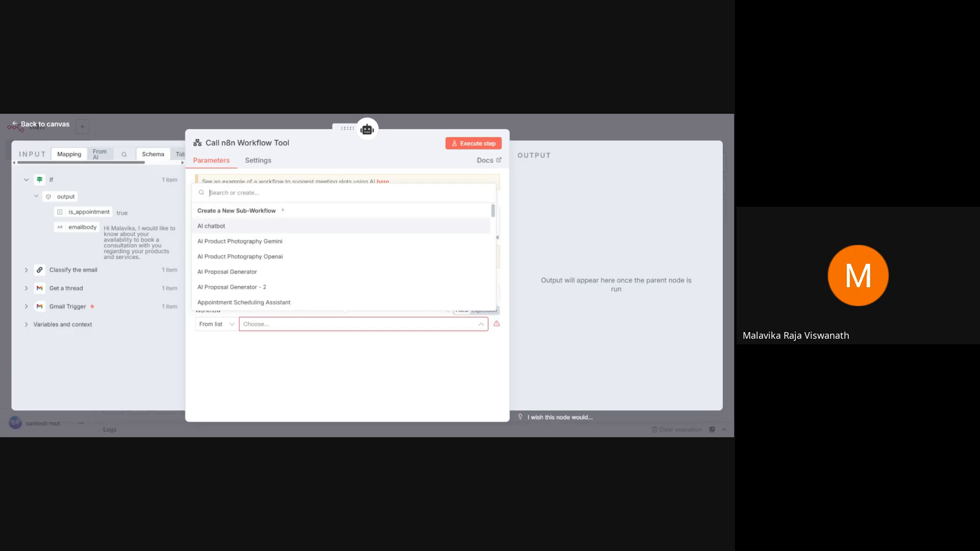
scroll(248, 255, "down", 3)
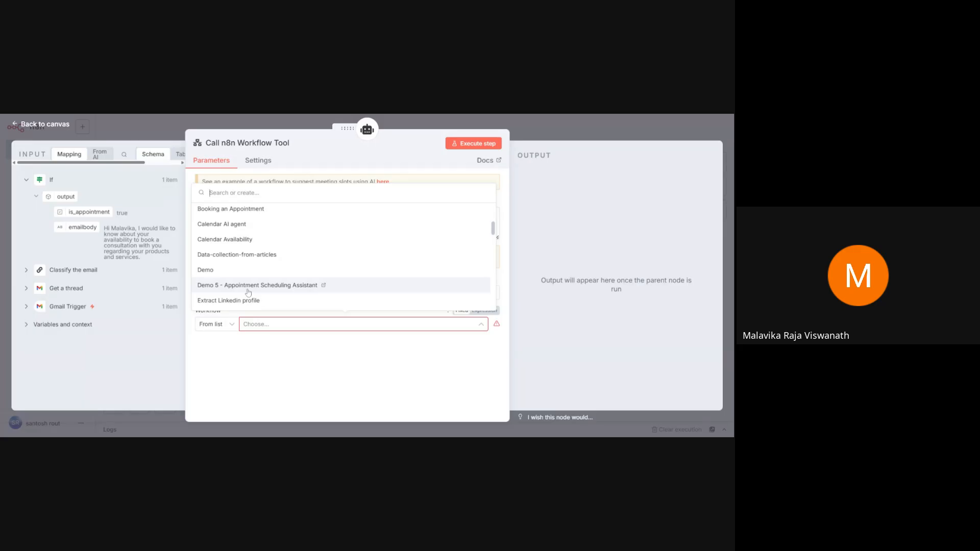
left_click(264, 357)
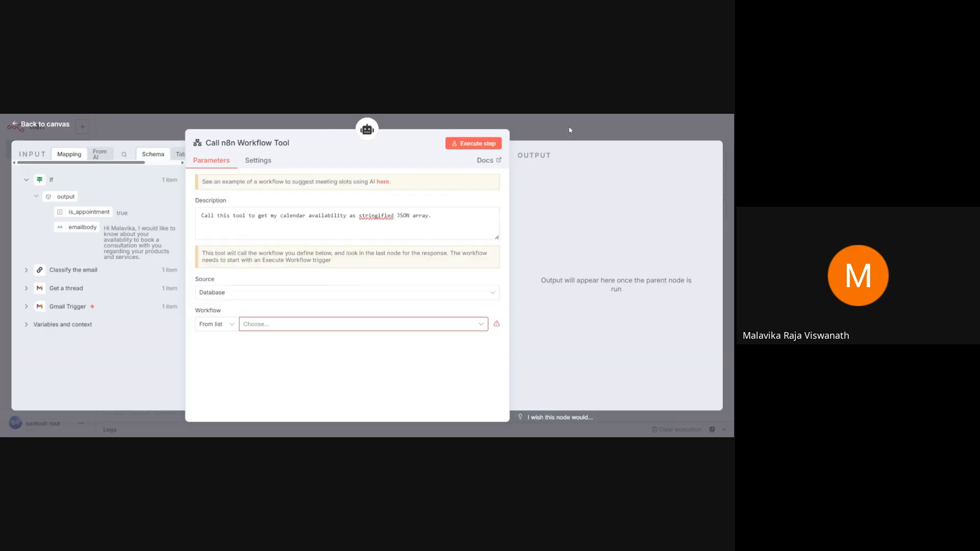
- Switch to the "Demo 5 - Calendar Availability" workflow and add the "When executed by another workflow" trigger
left_click(570, 130)
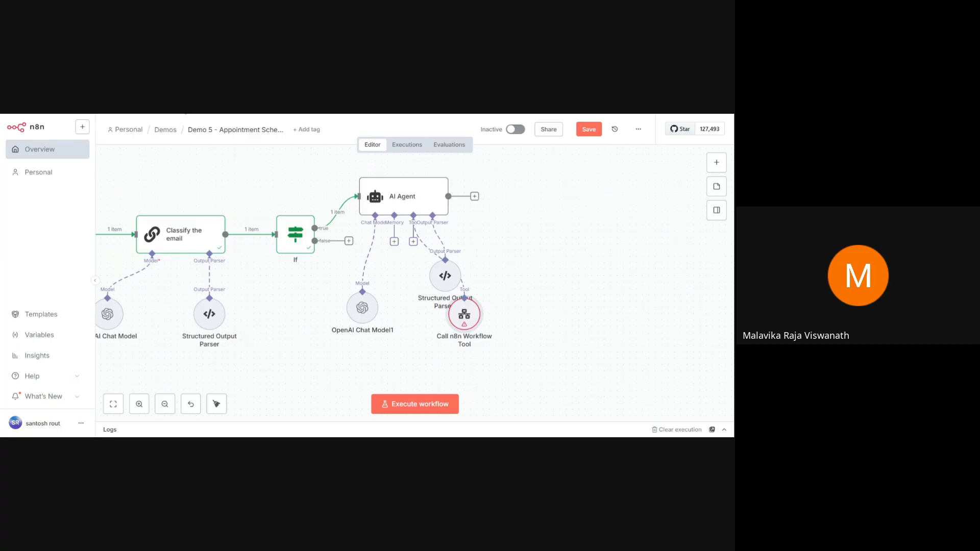
key("ctrl+Tab")
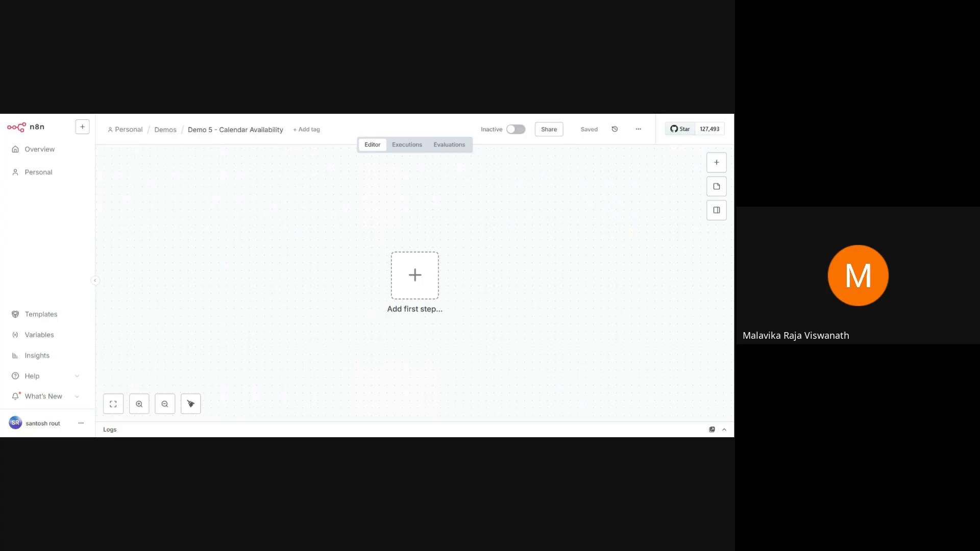
left_click(415, 275)
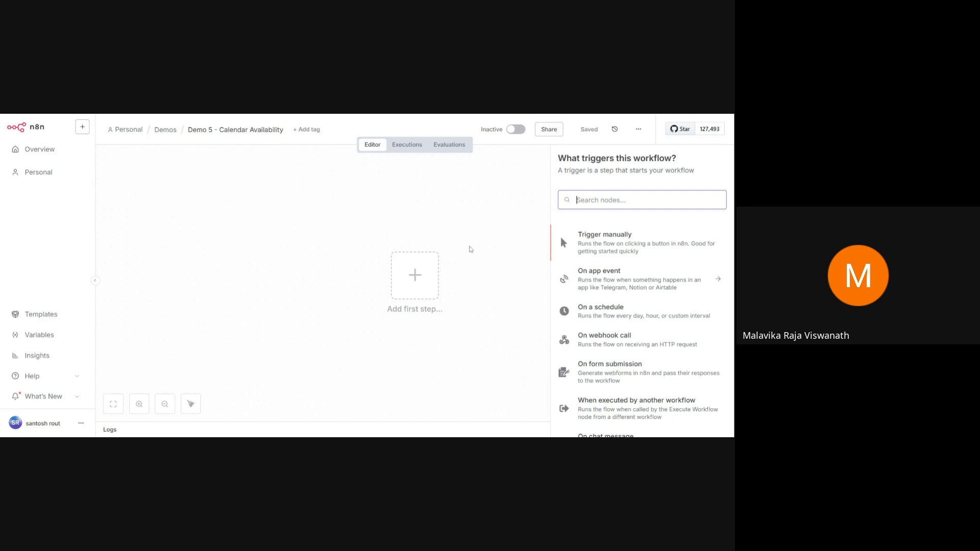
scroll(631, 249, "down", 5)
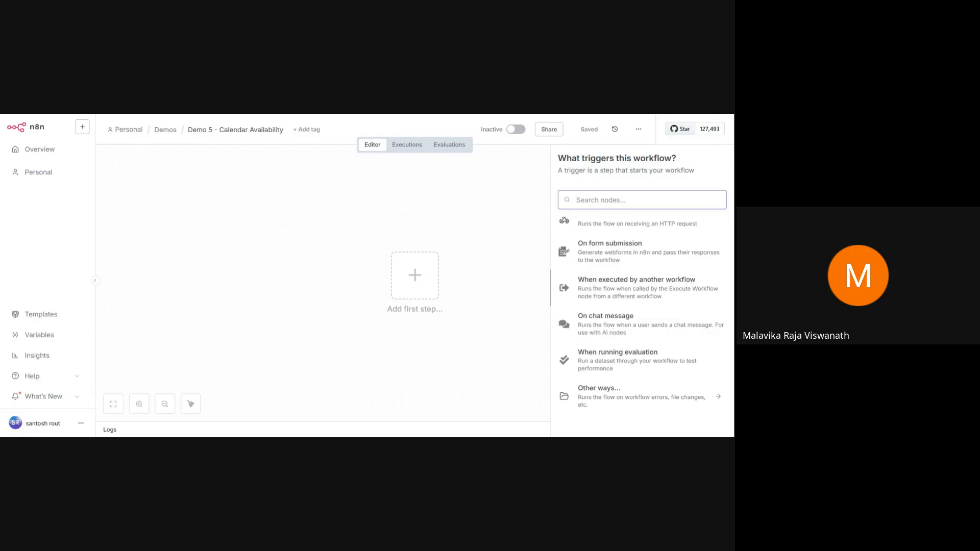
left_click(593, 289)
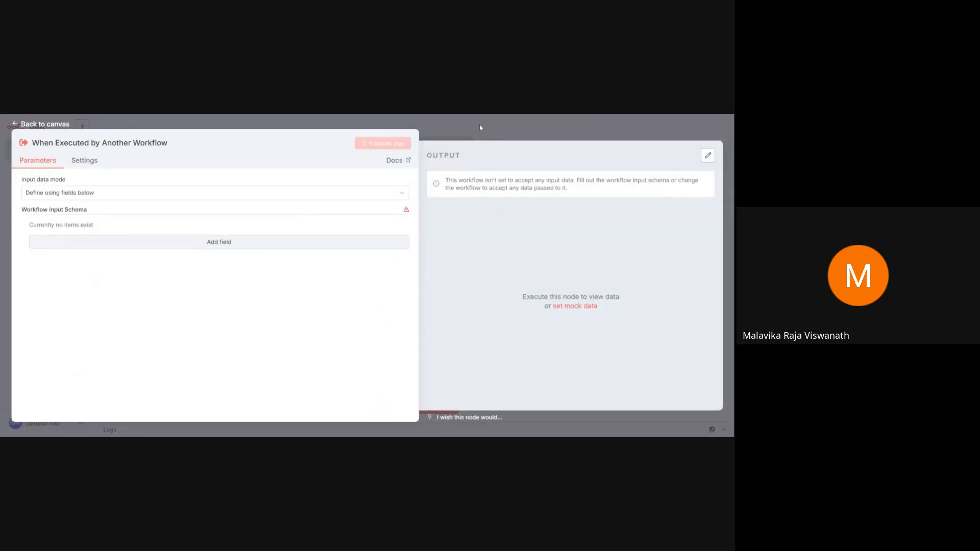
- Set the trigger's input data mode to Accept all data and return to the canvas
left_click(152, 197)
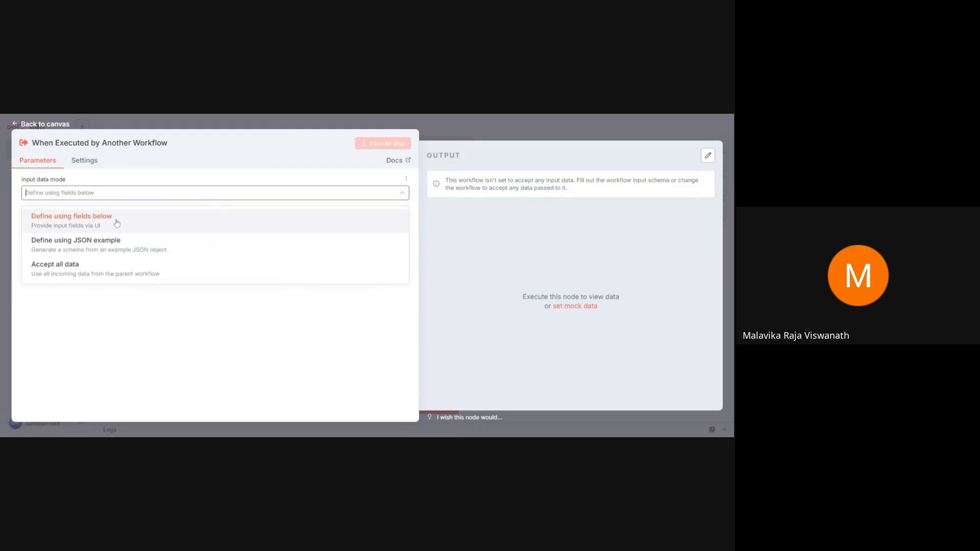
left_click(71, 271)
left_click(430, 121)
- Add a Google Calendar node with the "Get many events" action after the trigger
scroll(503, 220, "right", 3)
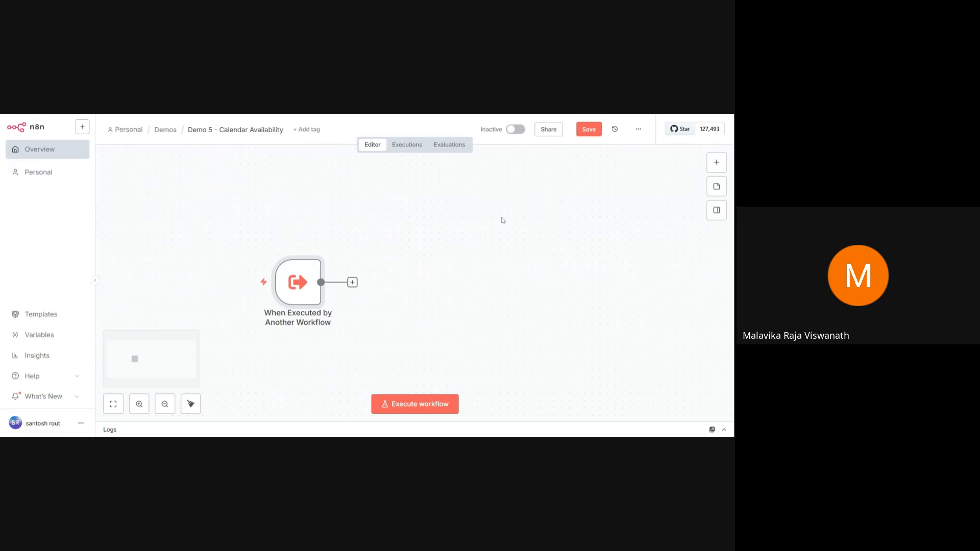
scroll(252, 245, "down", 1)
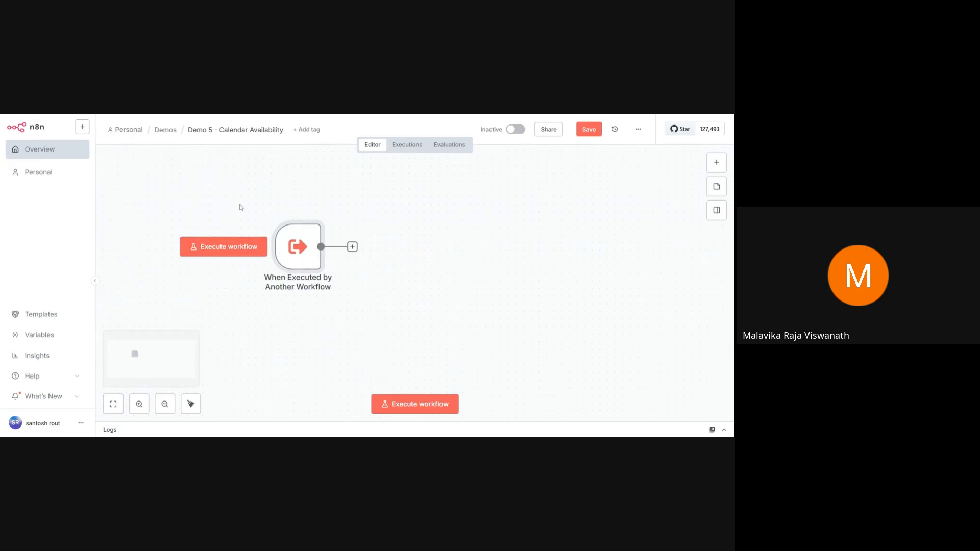
left_click(352, 247)
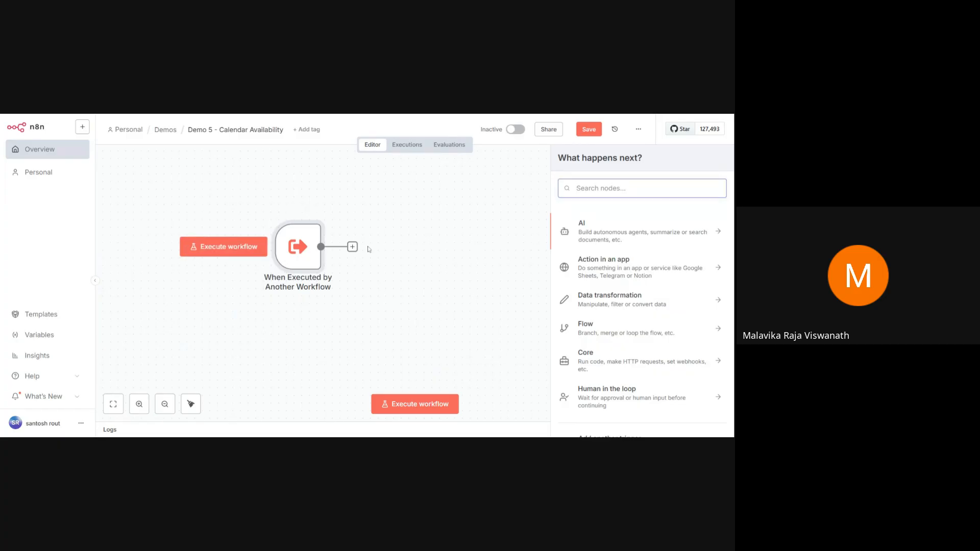
type("cale")
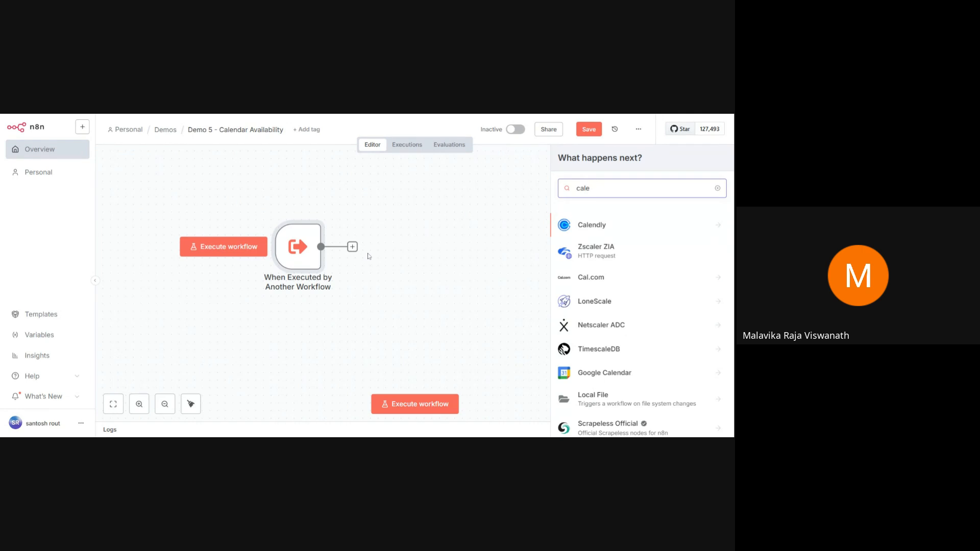
type("nd")
key("Down")
key("Return")
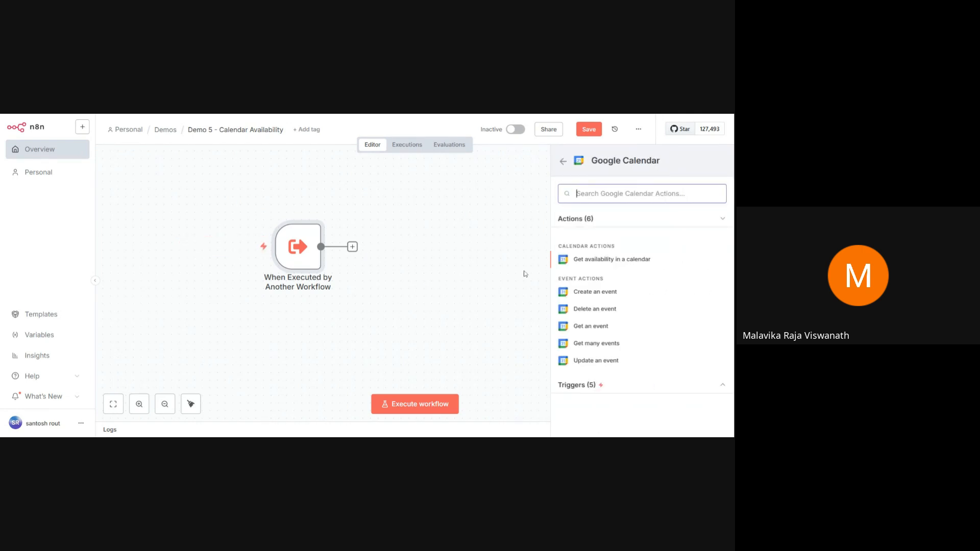
left_click(590, 343)
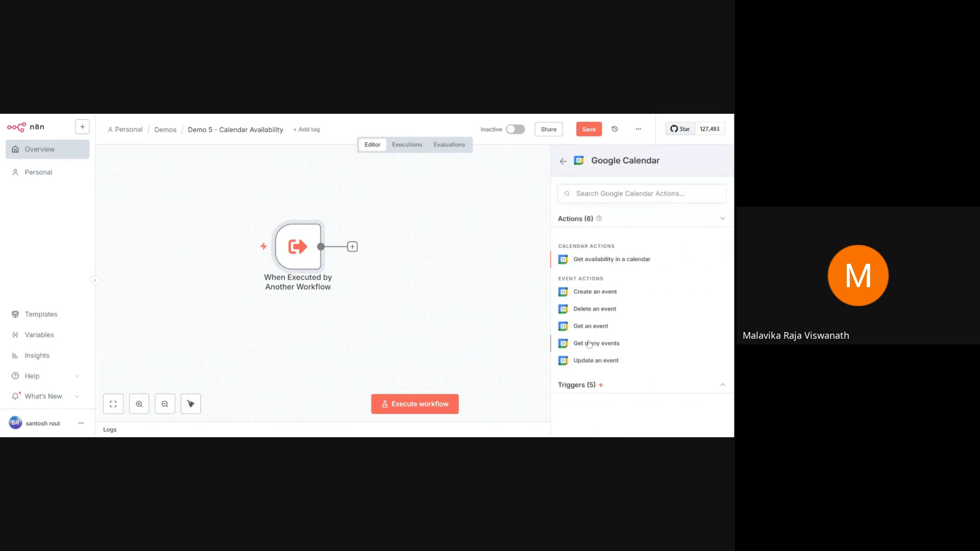
- Select the account owner's e-mail calendar in the Get many events node and execute the node
scroll(363, 239, "down", 3)
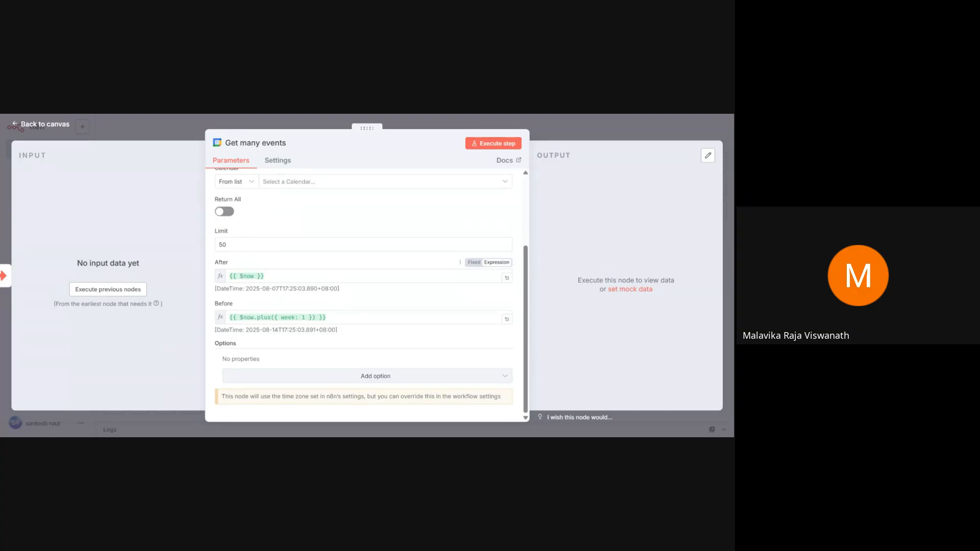
scroll(305, 279, "up", 3)
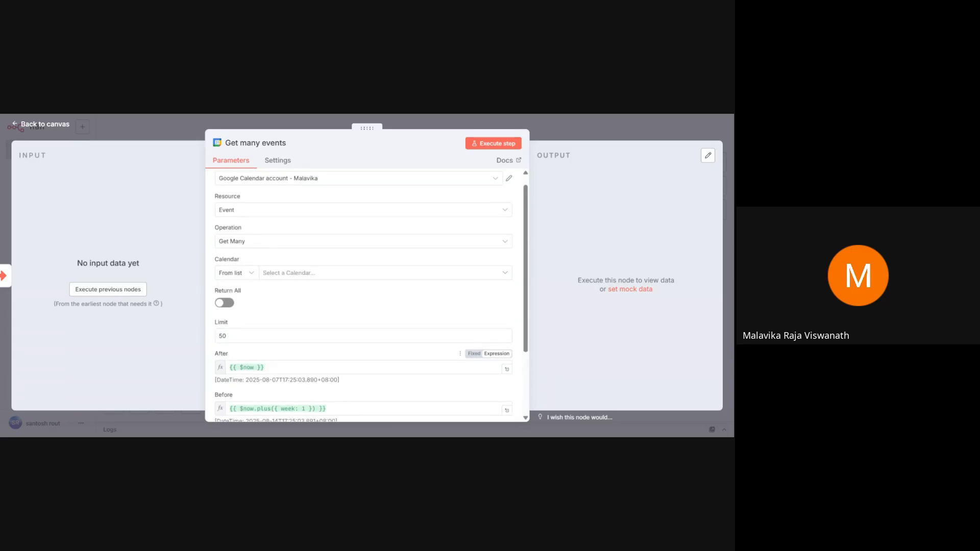
left_click(304, 280)
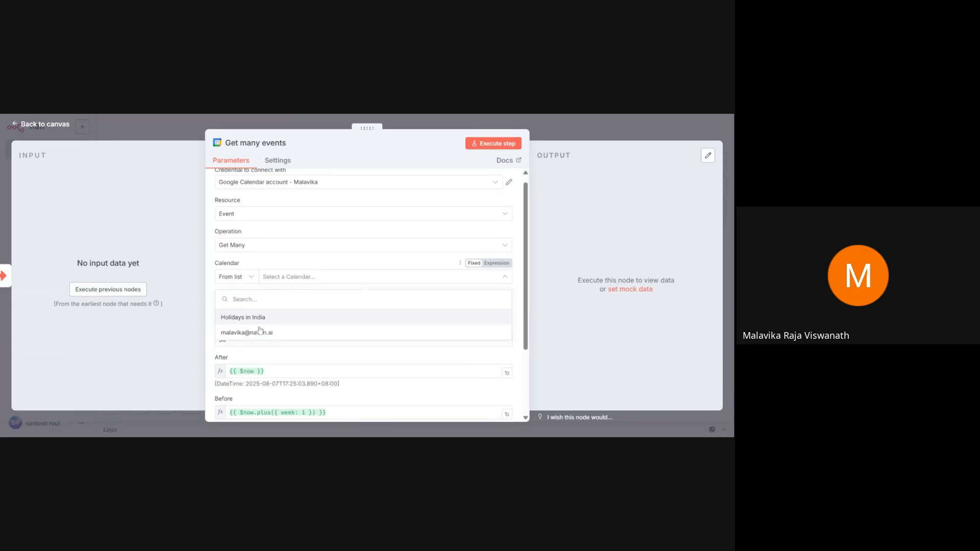
left_click(255, 333)
scroll(358, 255, "up", 1)
left_click(494, 144)
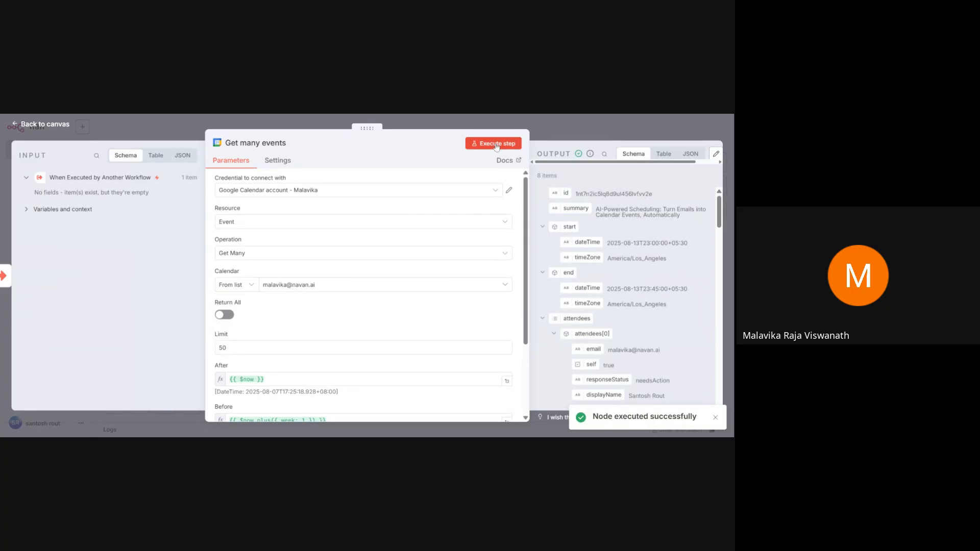
- Enlarge the Get many events output, examine the returned event and attendee fields, and return to the canvas
left_click_drag(367, 128, 258, 127)
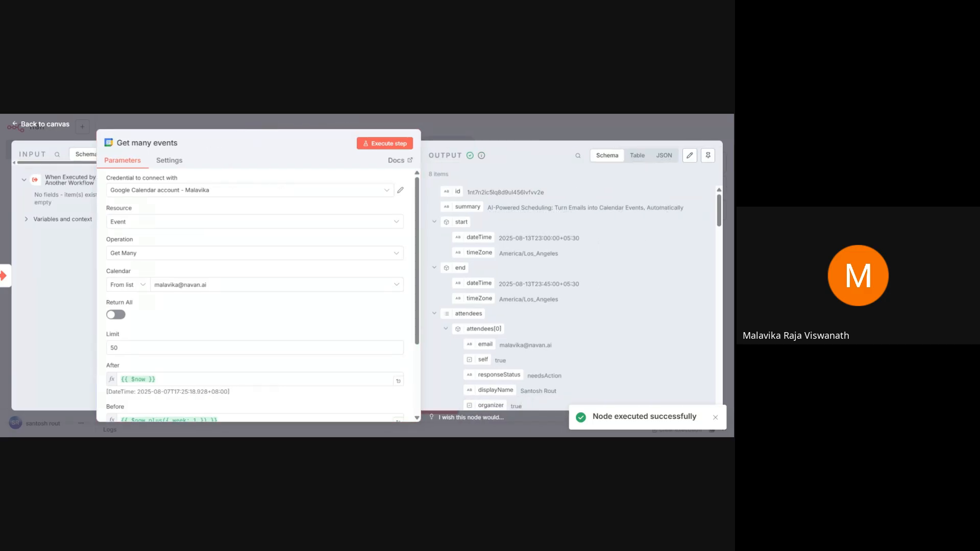
scroll(572, 296, "down", 10)
scroll(571, 296, "down", 8)
scroll(572, 296, "down", 10)
scroll(572, 296, "down", 10)
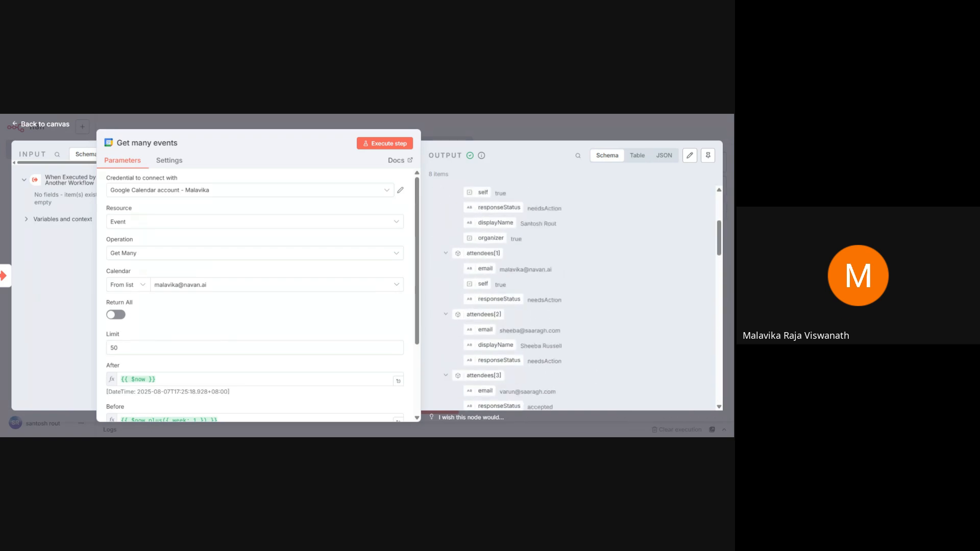
left_click(515, 123)
- Add a Filter node after the Get many events node
scroll(380, 295, "right", 3)
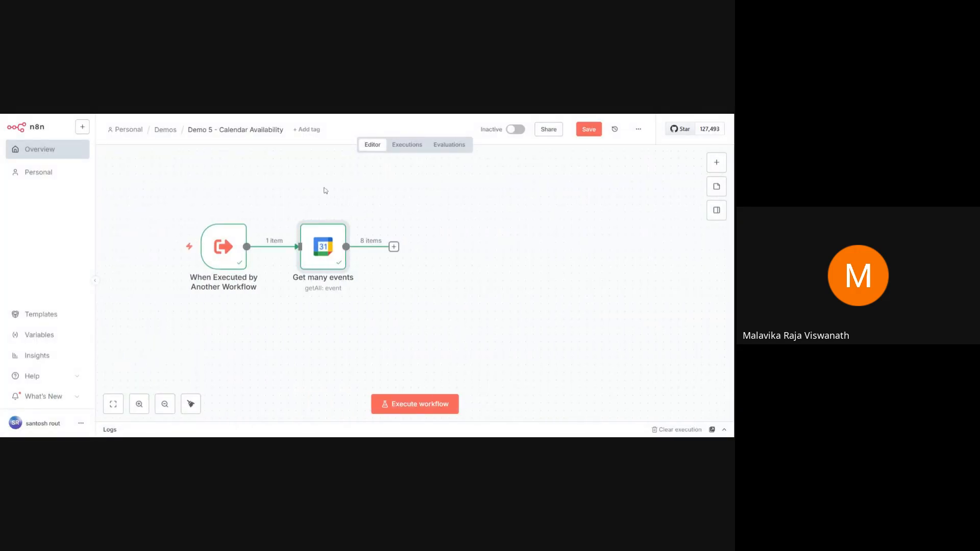
left_click(394, 249)
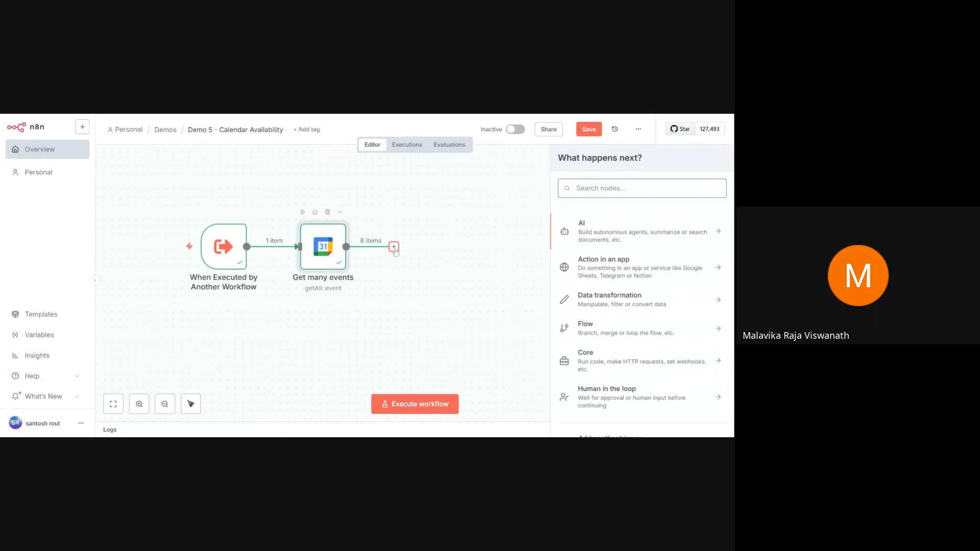
type("filt")
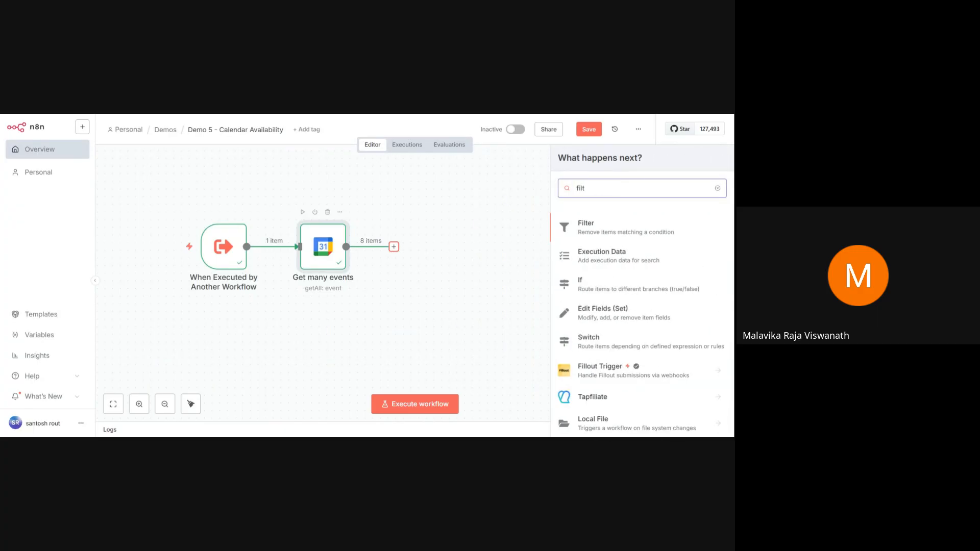
key("Return")
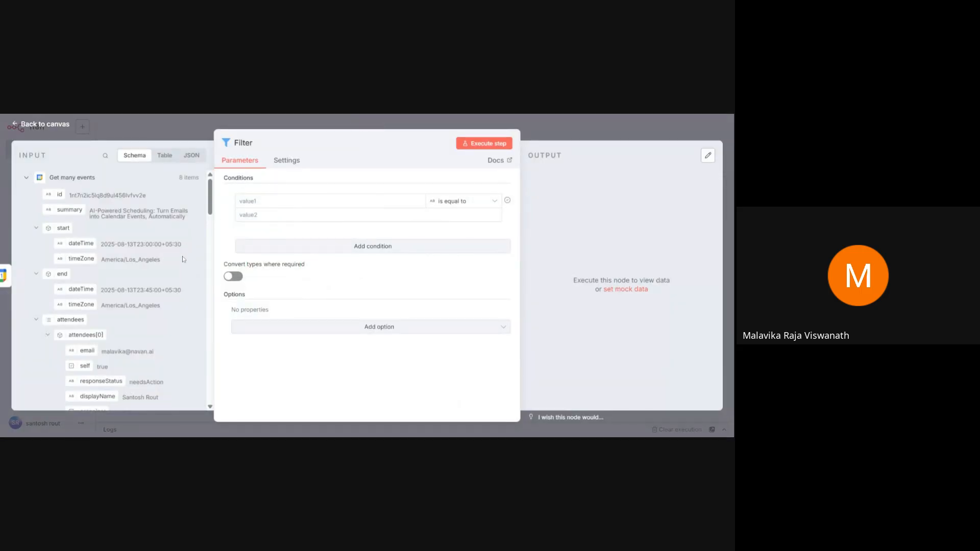
- Set the Filter condition to {{ $json.status }} is equal to "confirmed" and return to the canvas
scroll(184, 259, "down", 5)
scroll(128, 291, "up", 6)
scroll(117, 289, "down", 10)
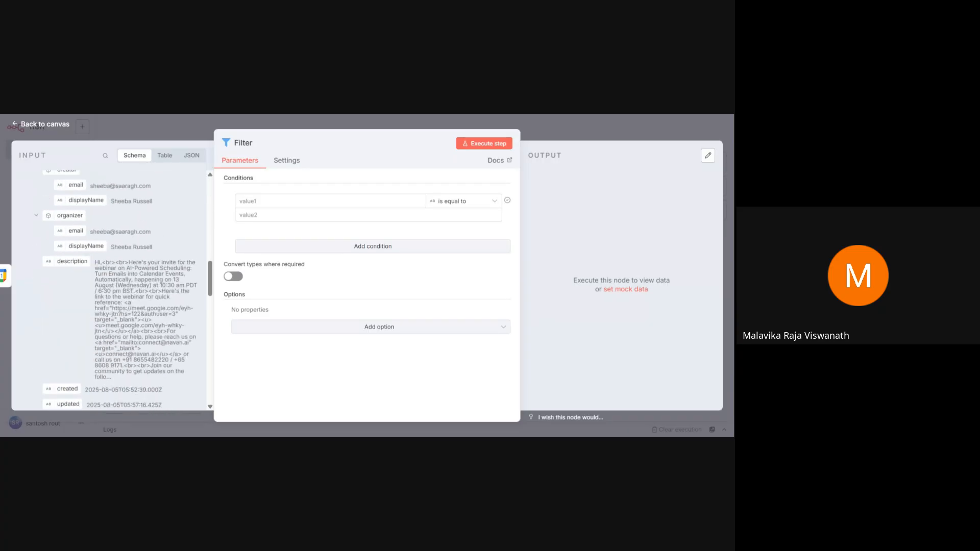
scroll(117, 288, "down", 3)
scroll(117, 289, "down", 5)
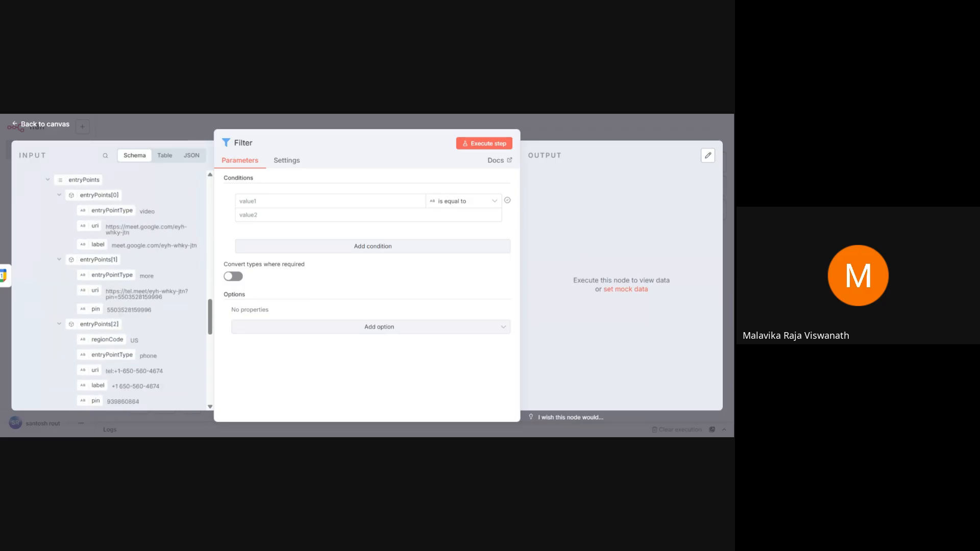
scroll(118, 288, "down", 8)
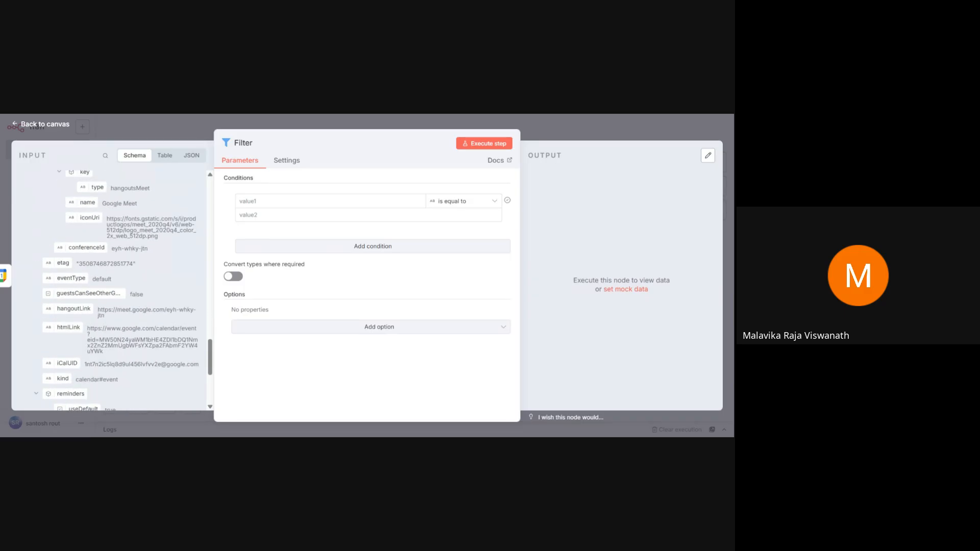
scroll(69, 265, "down", 1)
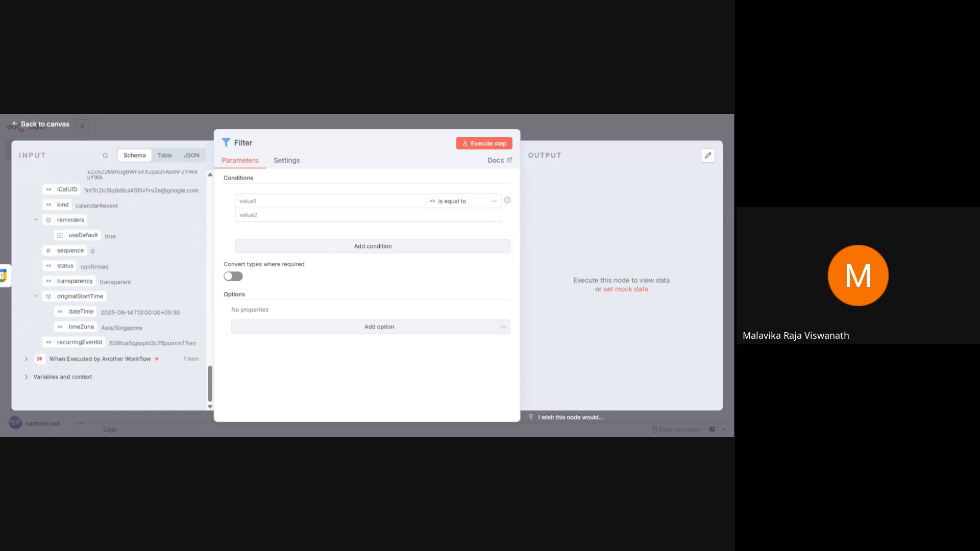
left_click_drag(69, 266, 253, 200)
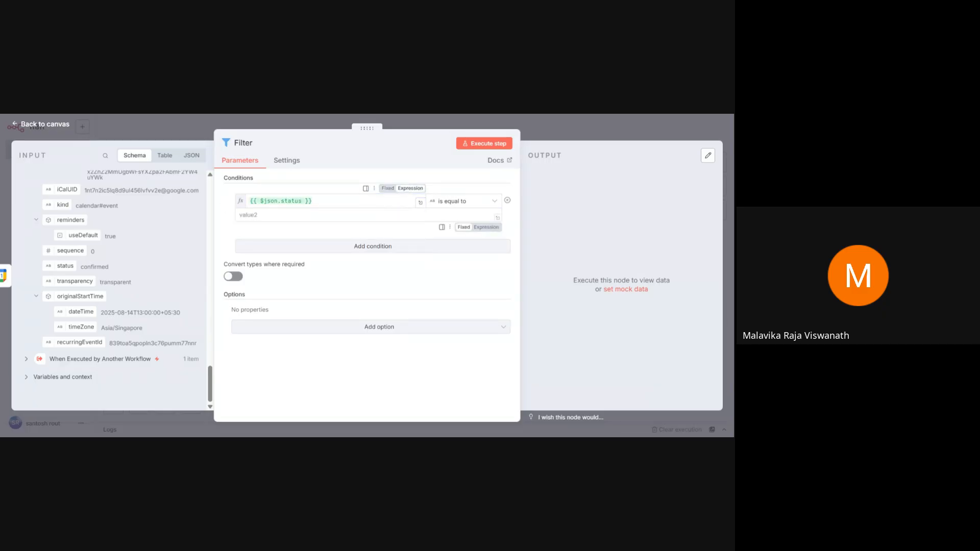
left_click(265, 214)
type("confirmed")
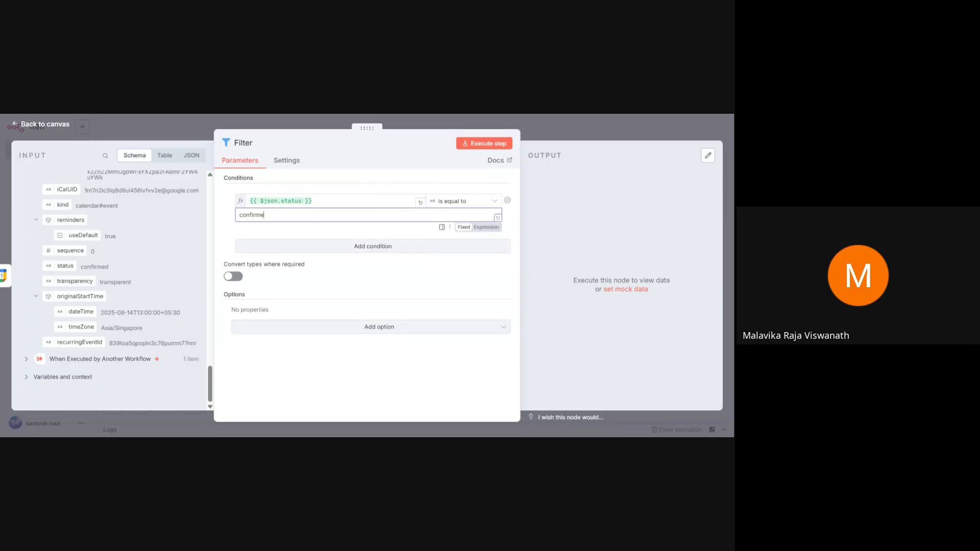
left_click(546, 130)
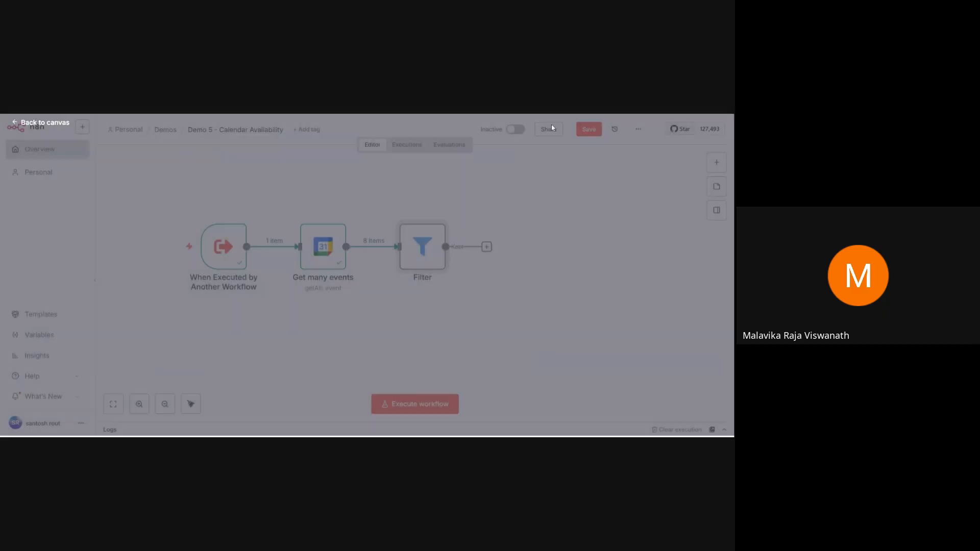
- Paste the copied "Extract start, end time and name" node and place it as the step after Filter
left_click(402, 212)
scroll(464, 300, "right", 3)
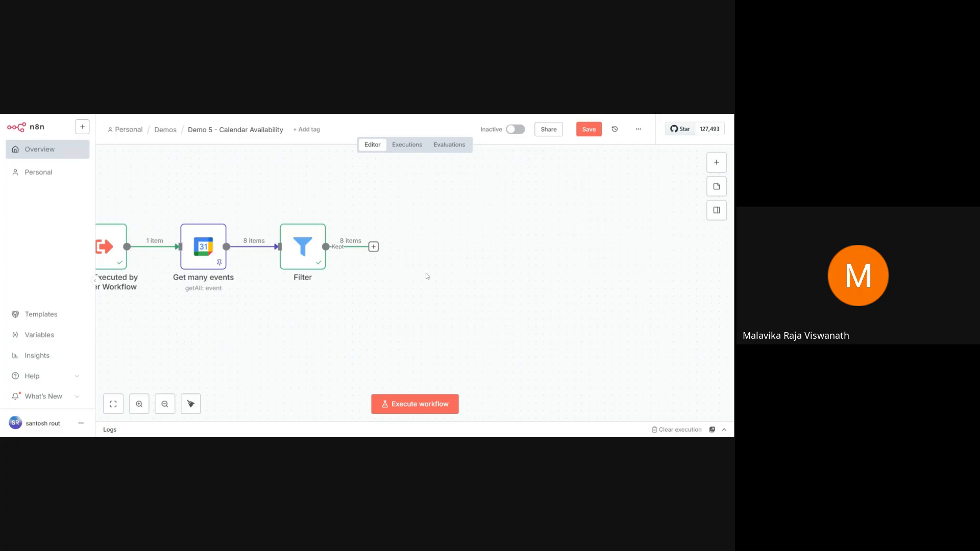
key("ctrl+v")
left_click_drag(455, 306, 407, 252)
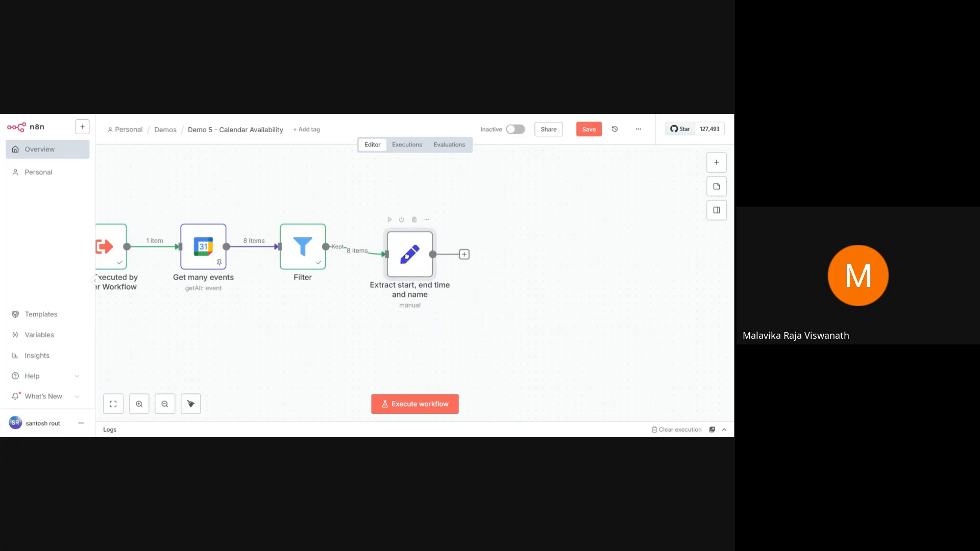
- Open the "Extract start, end time and name" node, review its start, end, name and sort mappings, and execute it
double_click(407, 252)
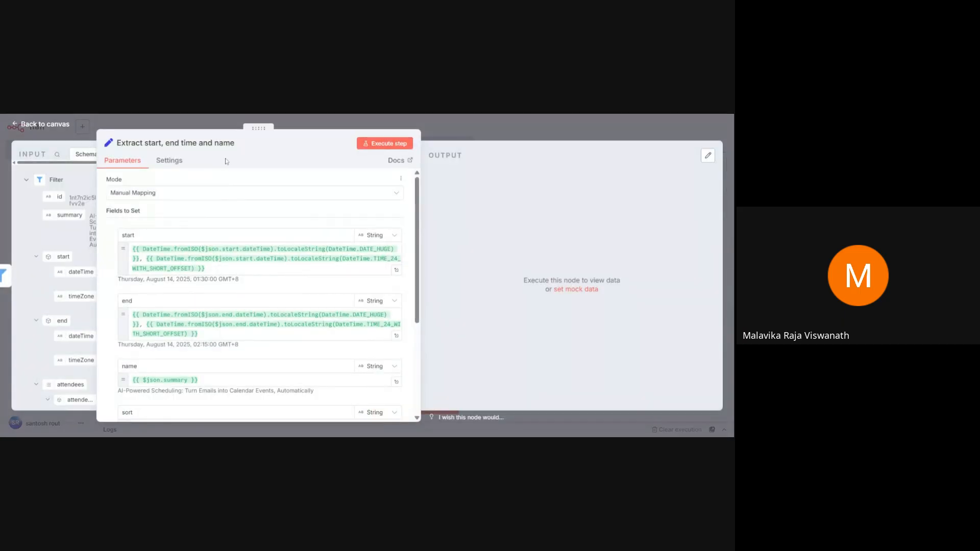
left_click_drag(255, 126, 324, 128)
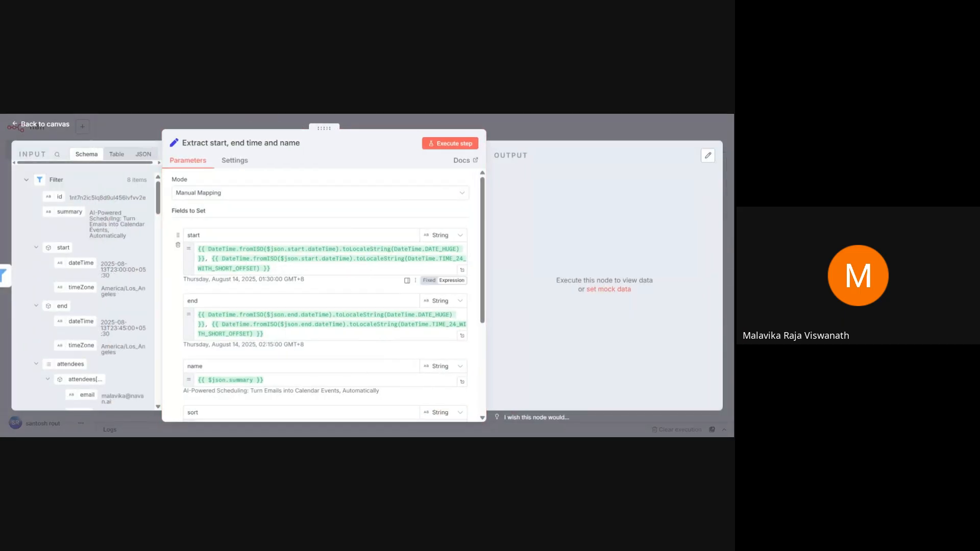
scroll(321, 317, "down", 2)
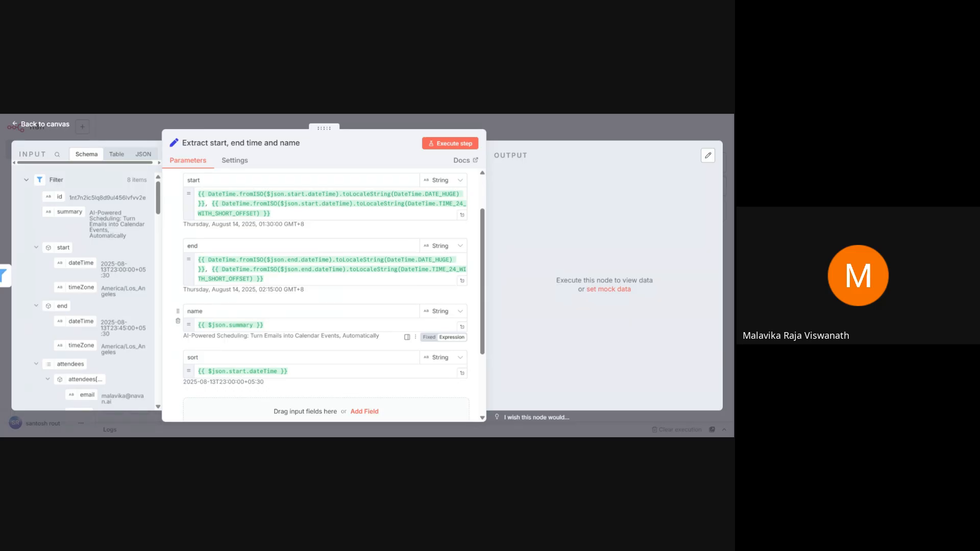
left_click(462, 144)
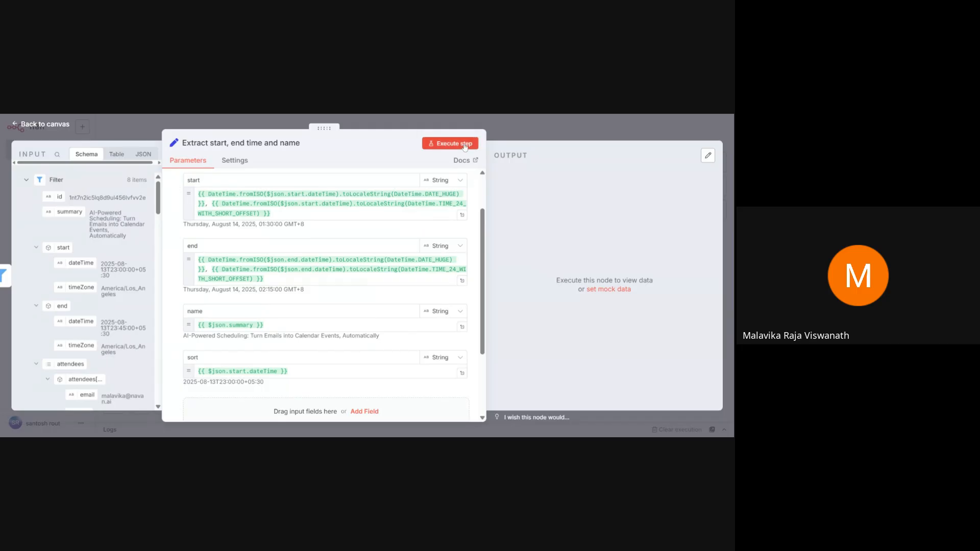
- Review the extracted event output and add a Sort node after the "Extract start, end time and name" node
left_click_drag(324, 127, 222, 127)
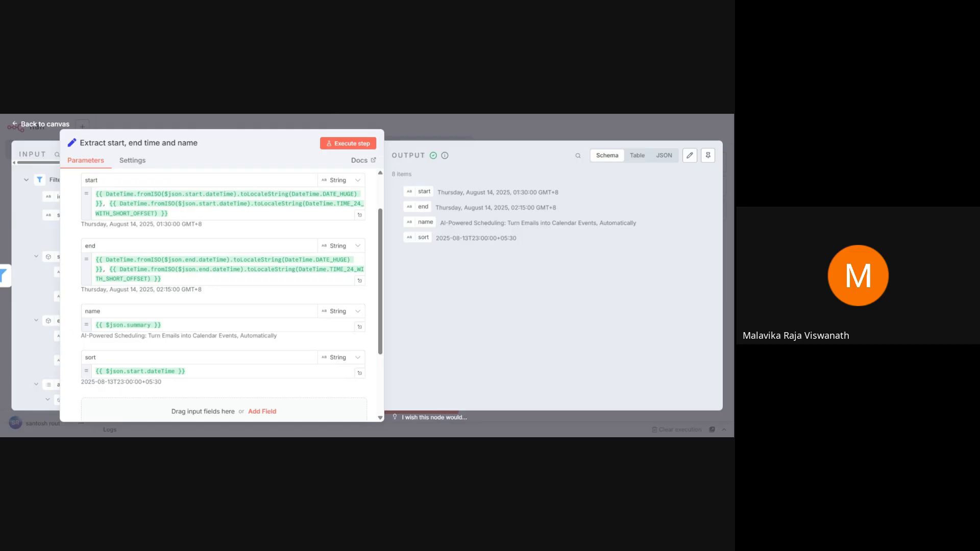
left_click(482, 121)
left_click(480, 255)
type("sort")
key("Return")
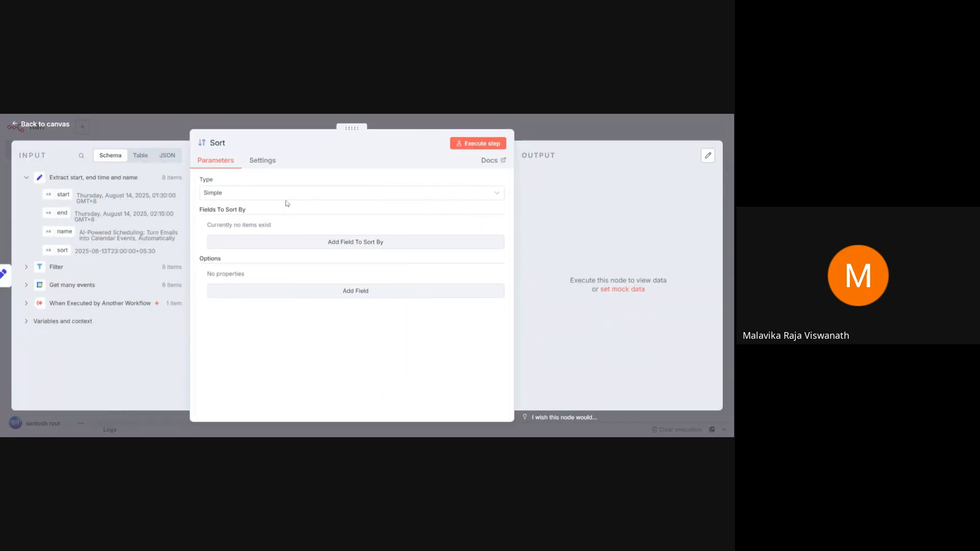
- Set the Sort node to sort by the "sort" field in ascending order, execute it and return to the canvas
left_click(255, 241)
left_click(254, 240)
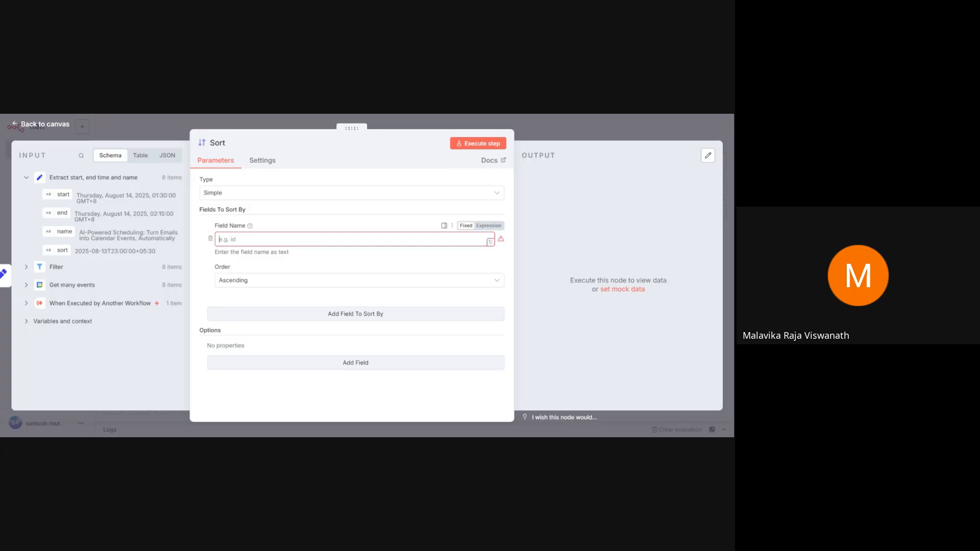
left_click_drag(62, 250, 236, 235)
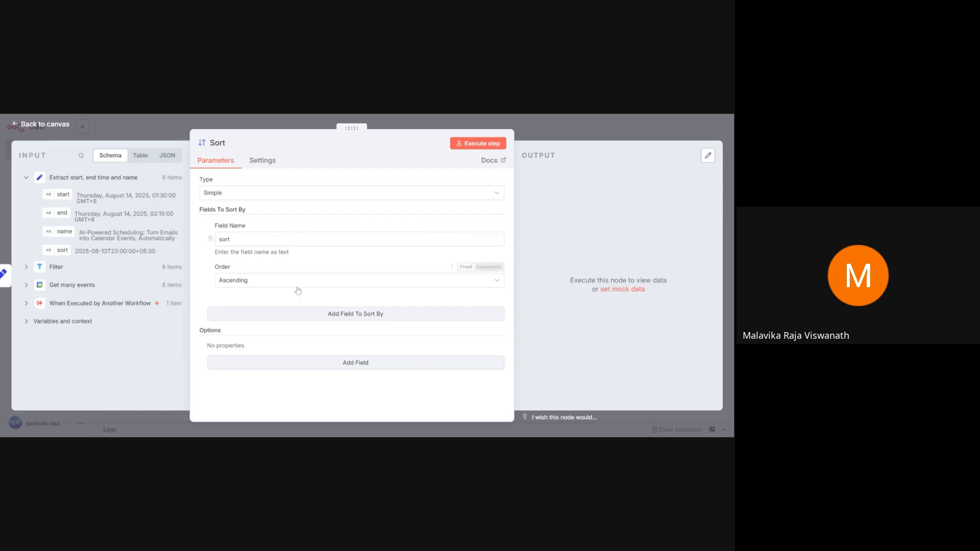
left_click(474, 145)
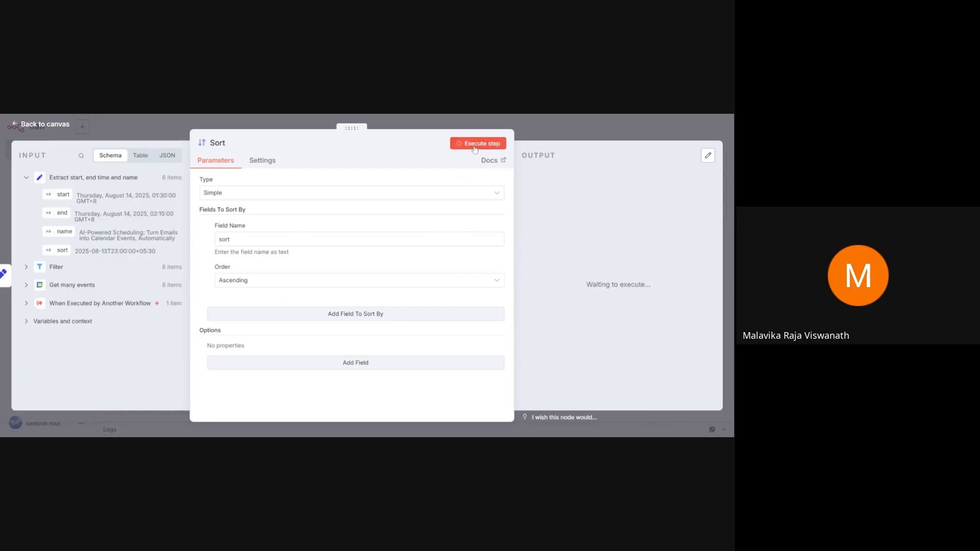
left_click_drag(351, 127, 267, 127)
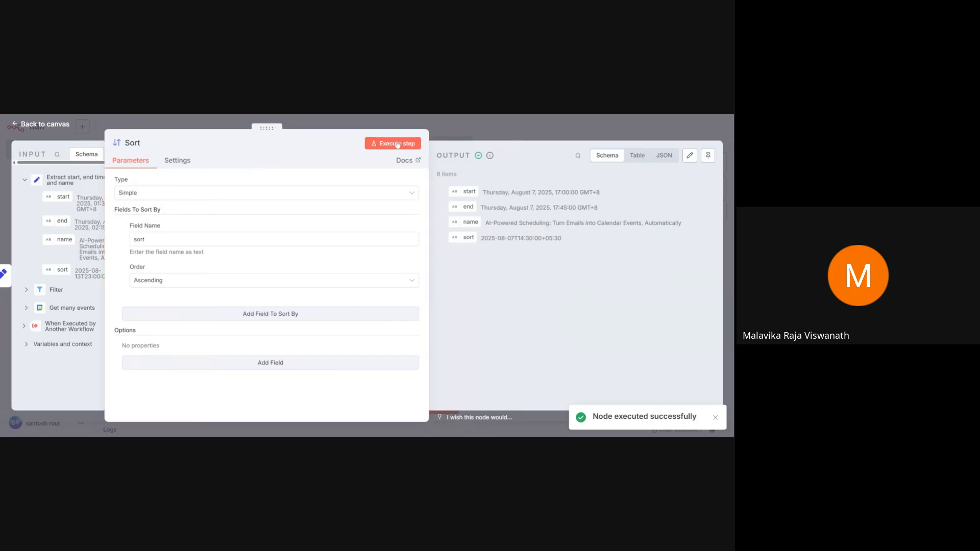
left_click(464, 125)
- Add an Aggregate node after the Sort node
scroll(503, 355, "right", 5)
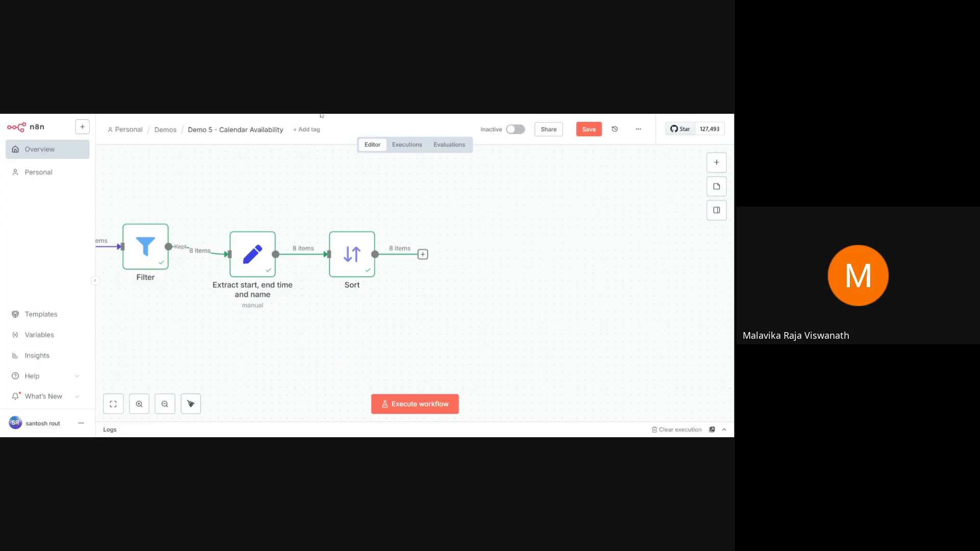
left_click(422, 254)
type("agr")
key("BackSpace")
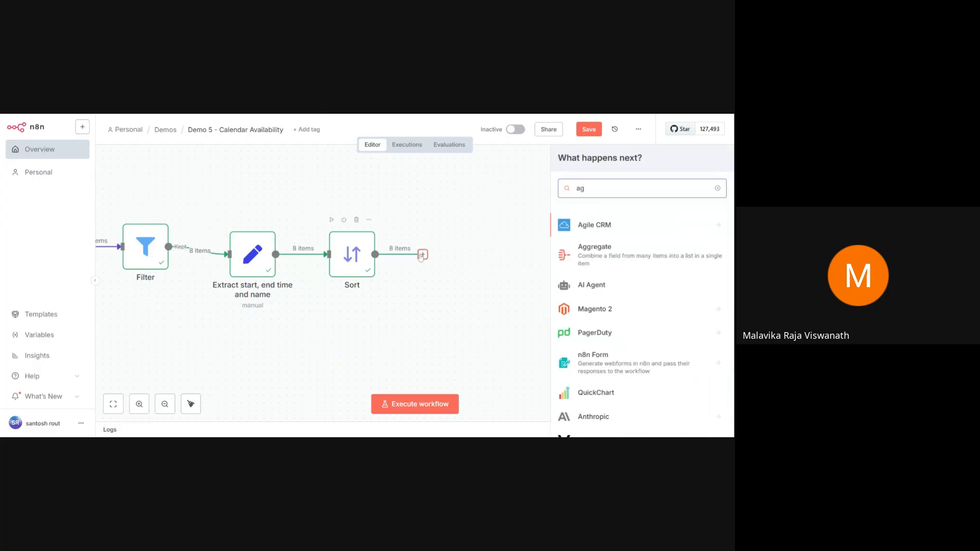
left_click(595, 250)
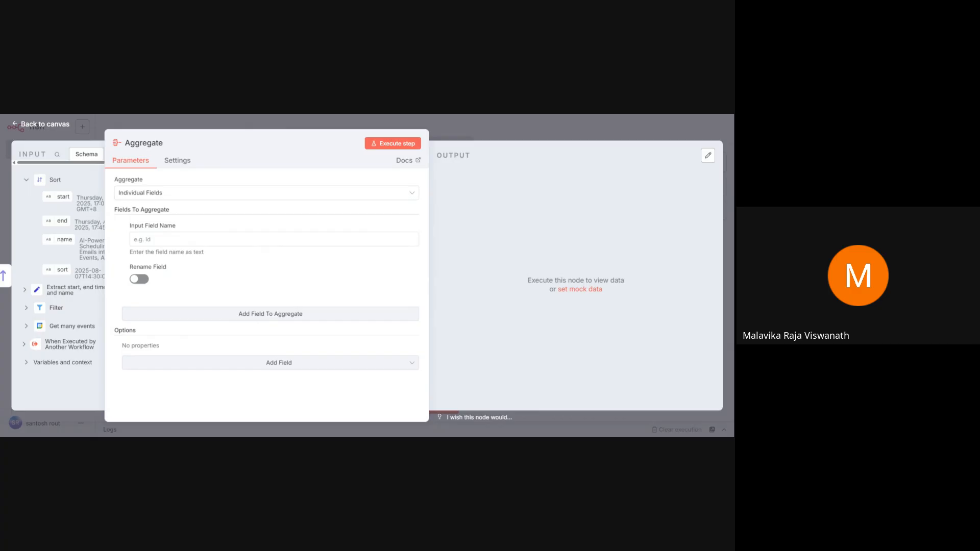
- Set Aggregate to All Item Data (Into a Single List) with All Fields Except "sort", execute it, review the output and return to the canvas
left_click_drag(268, 128, 401, 128)
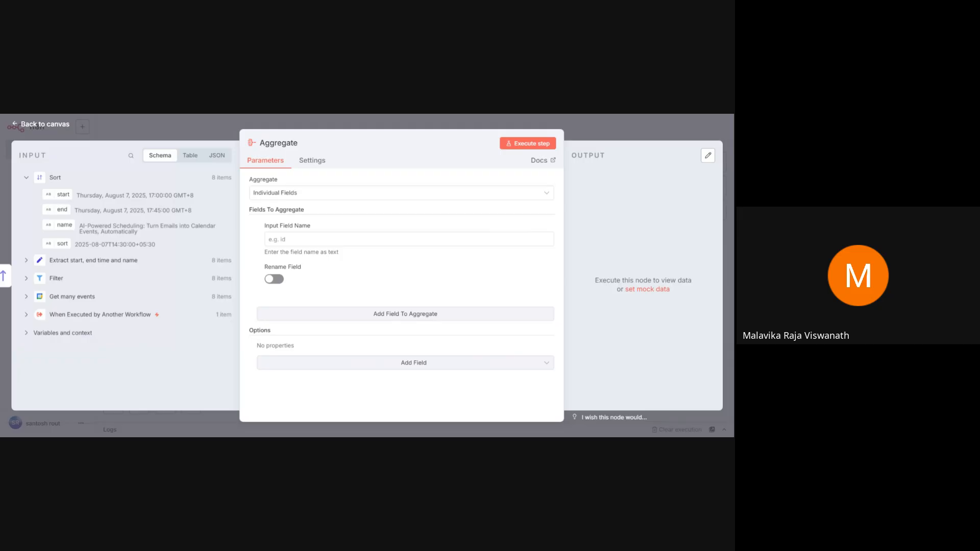
left_click(283, 196)
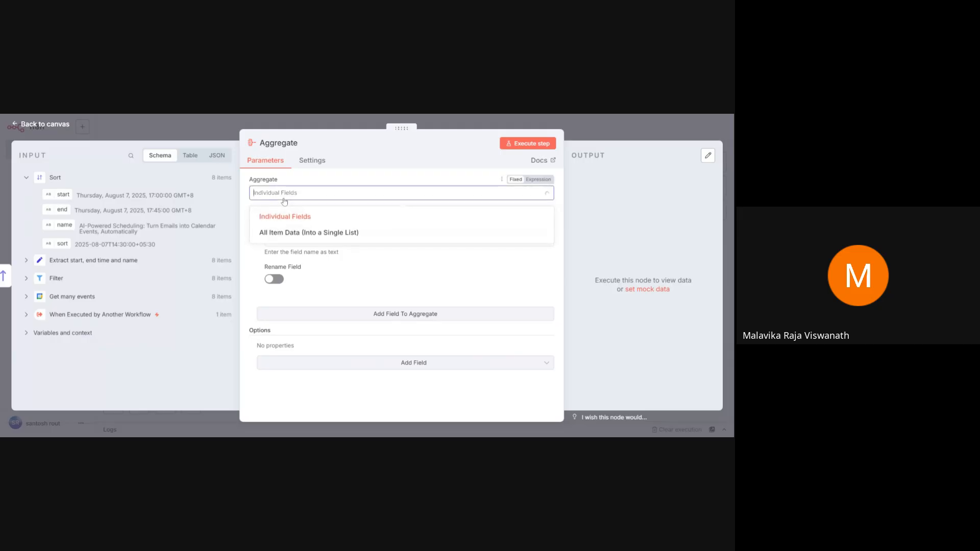
left_click(286, 234)
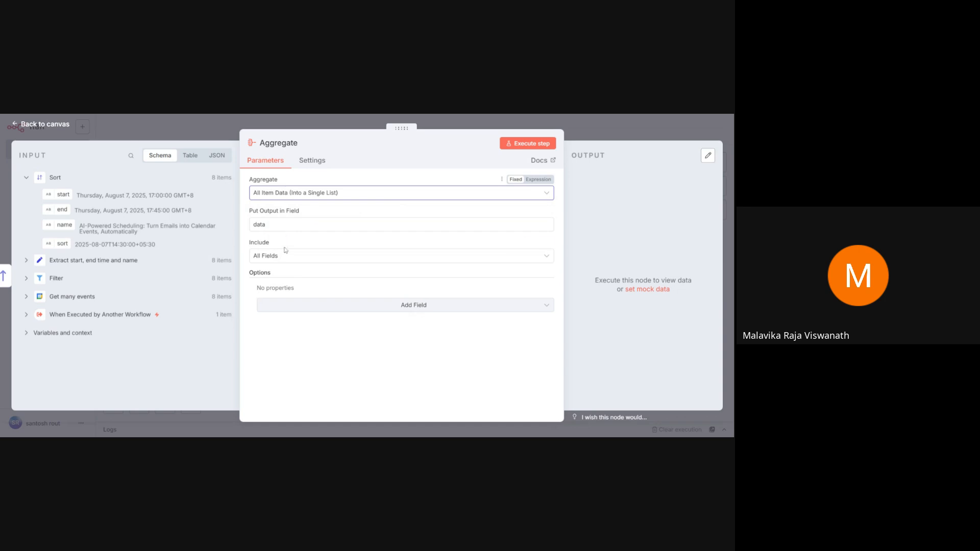
left_click(284, 255)
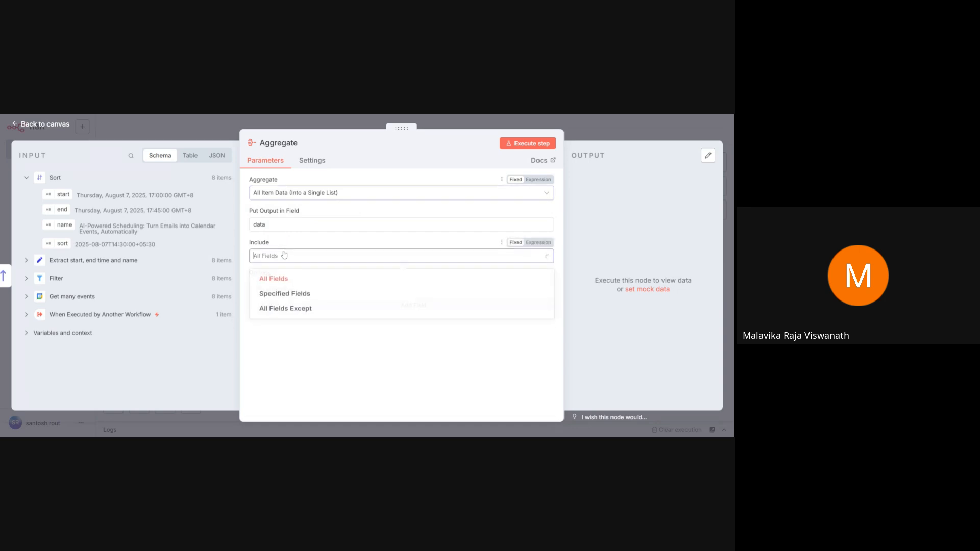
left_click(284, 313)
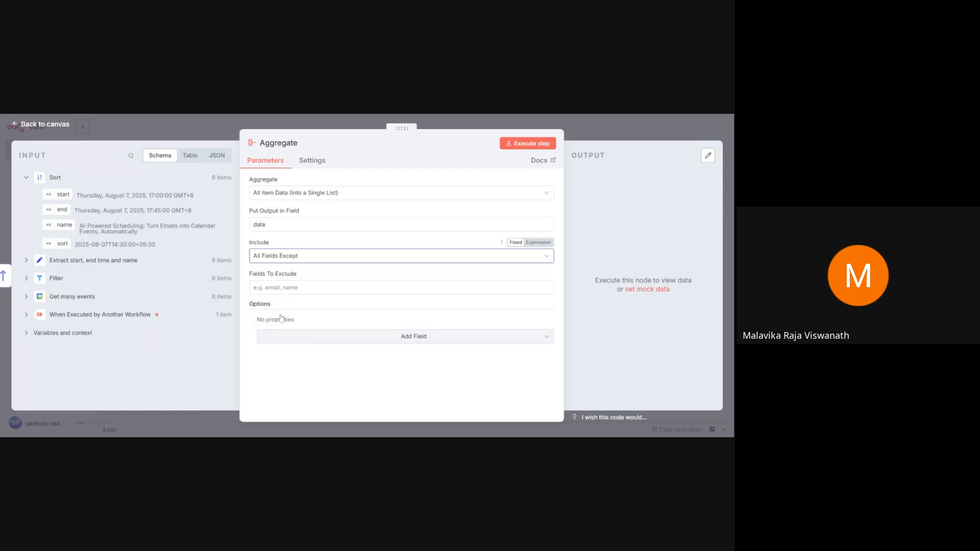
left_click_drag(60, 244, 265, 288)
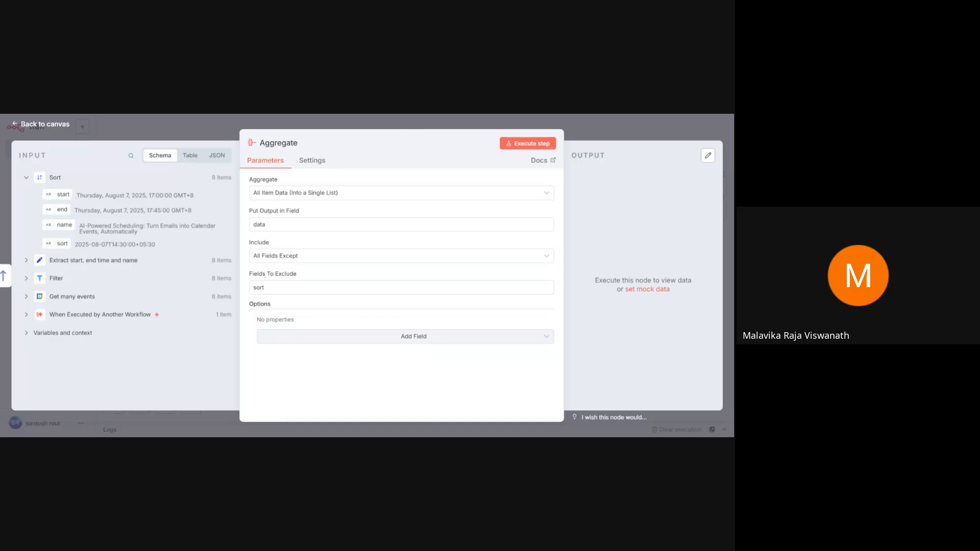
left_click(516, 146)
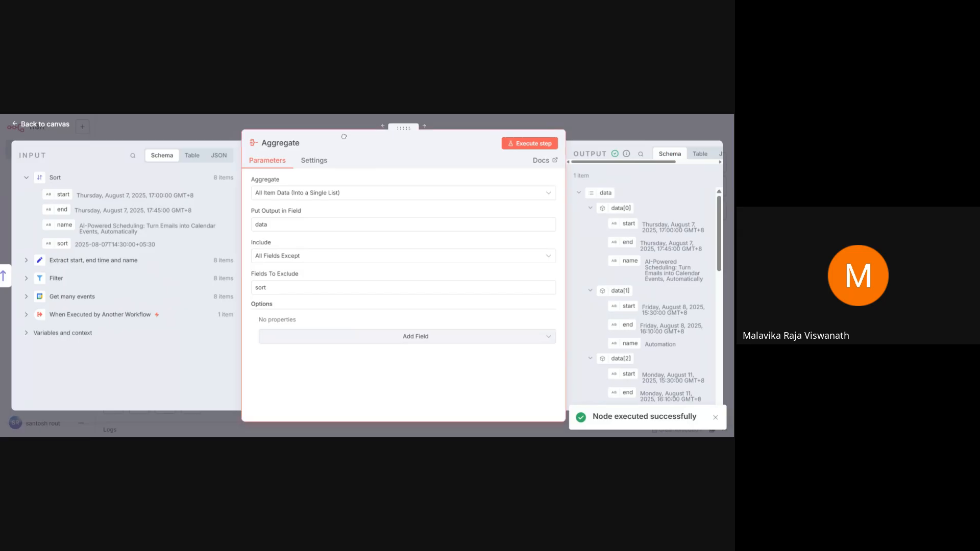
left_click_drag(400, 129, 219, 129)
scroll(553, 299, "down", 7)
scroll(554, 299, "up", 7)
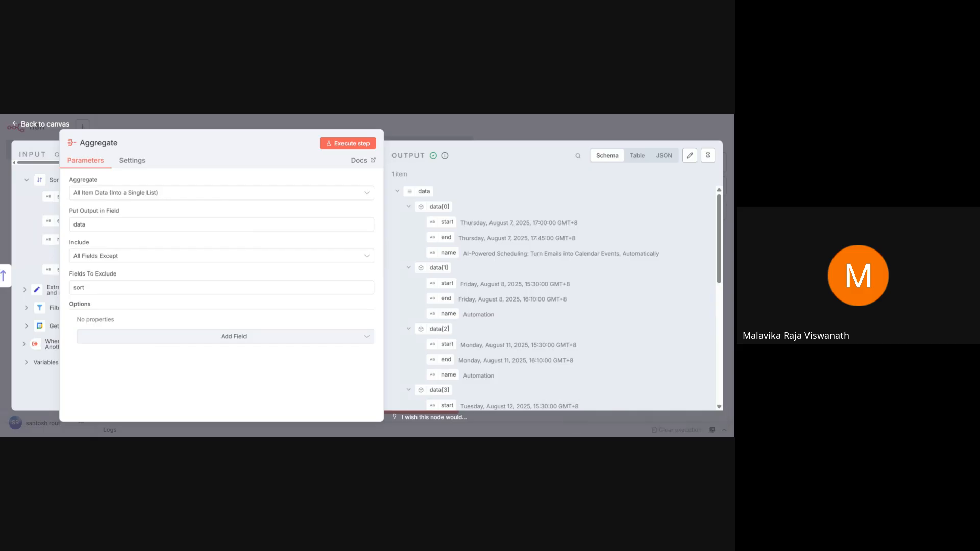
left_click(497, 134)
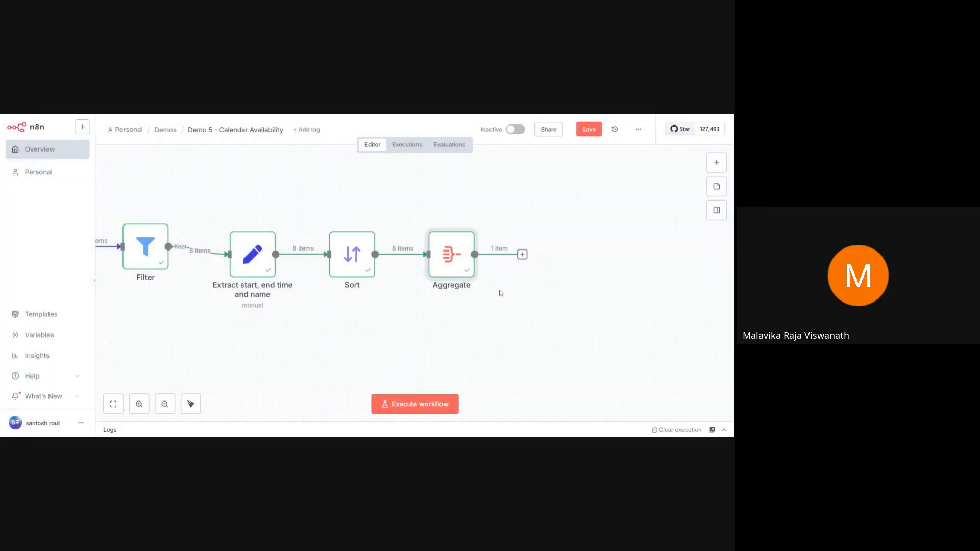
- Add an Edit Fields (Set) node after the Aggregate node
scroll(501, 293, "right", 3)
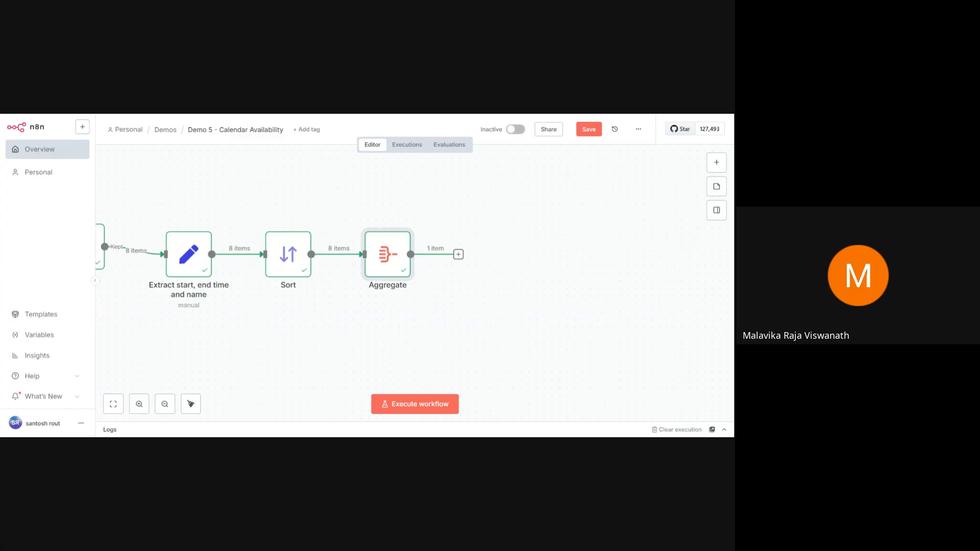
left_click(458, 255)
type("edit")
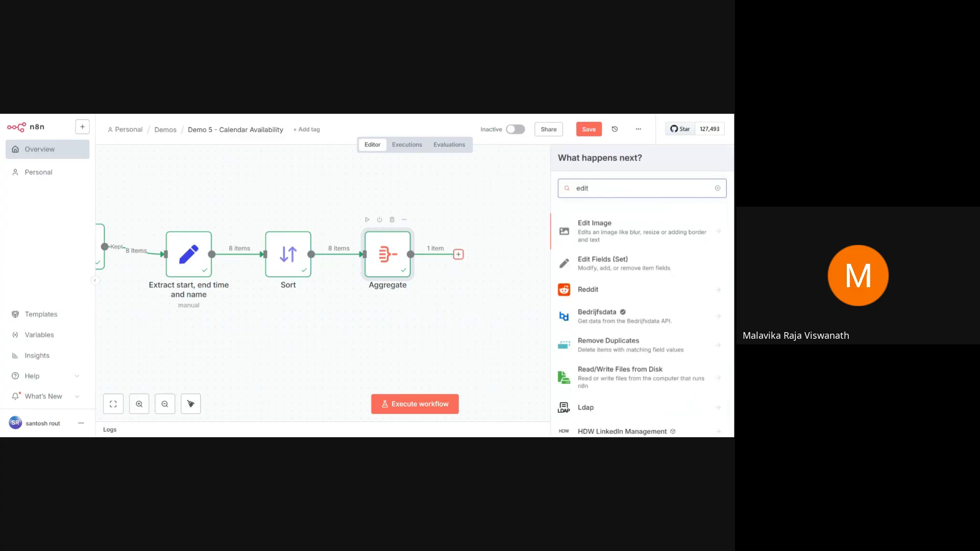
key("Down")
key("Return")
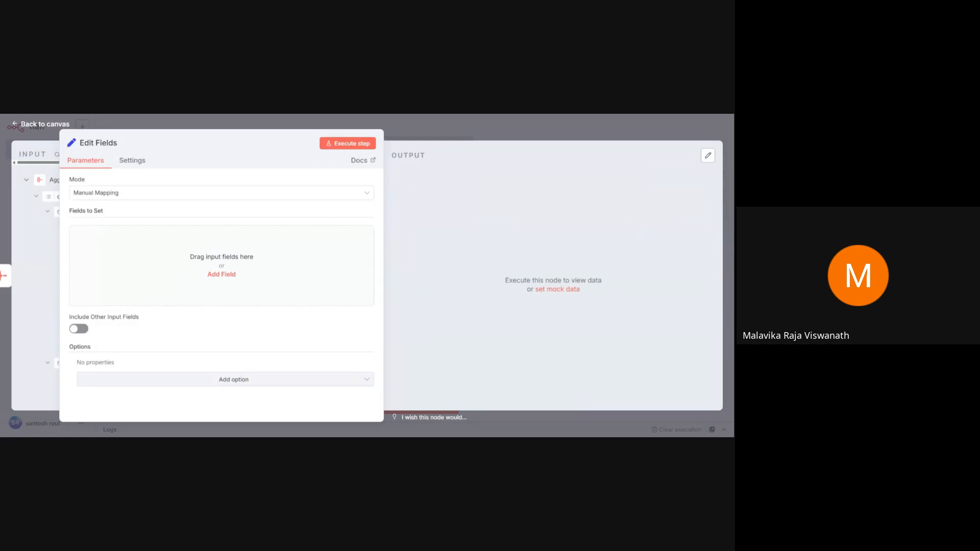
left_click_drag(224, 130, 351, 153)
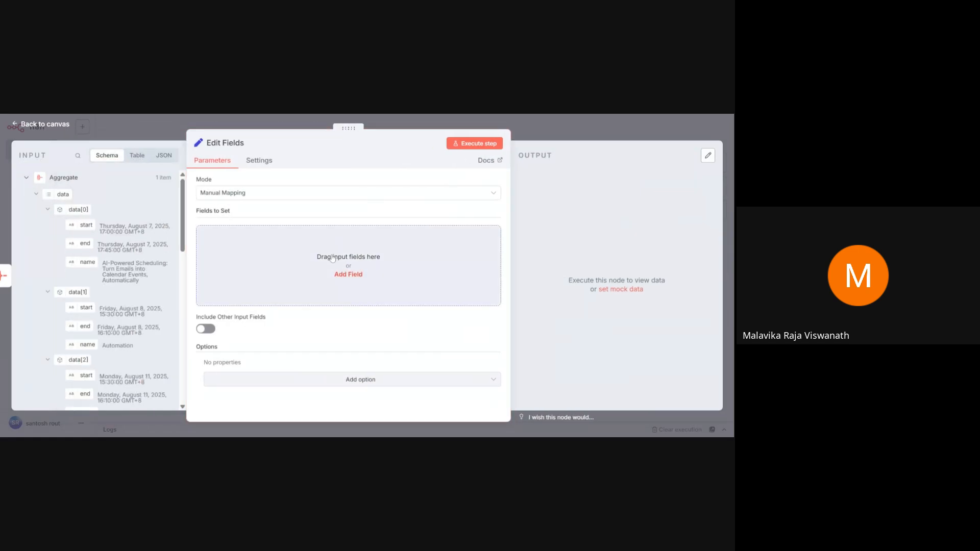
- Add a String field named "response" to the Edit Fields node
left_click(332, 258)
left_click(329, 235)
type("r")
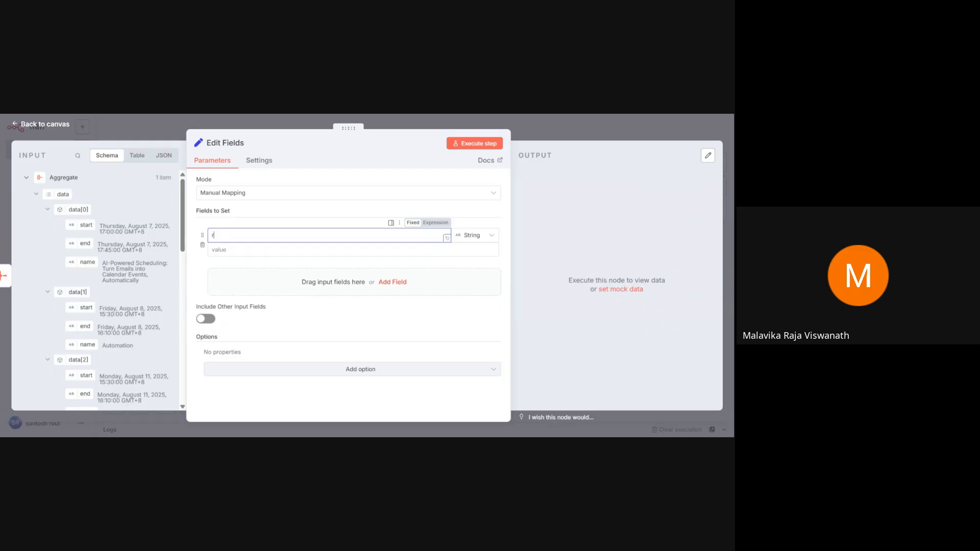
type("esponse")
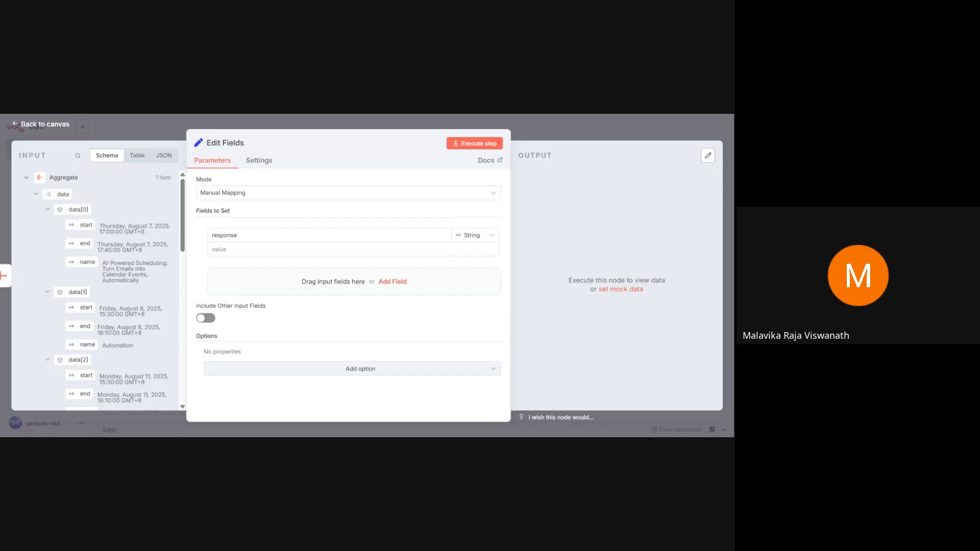
left_click(240, 249)
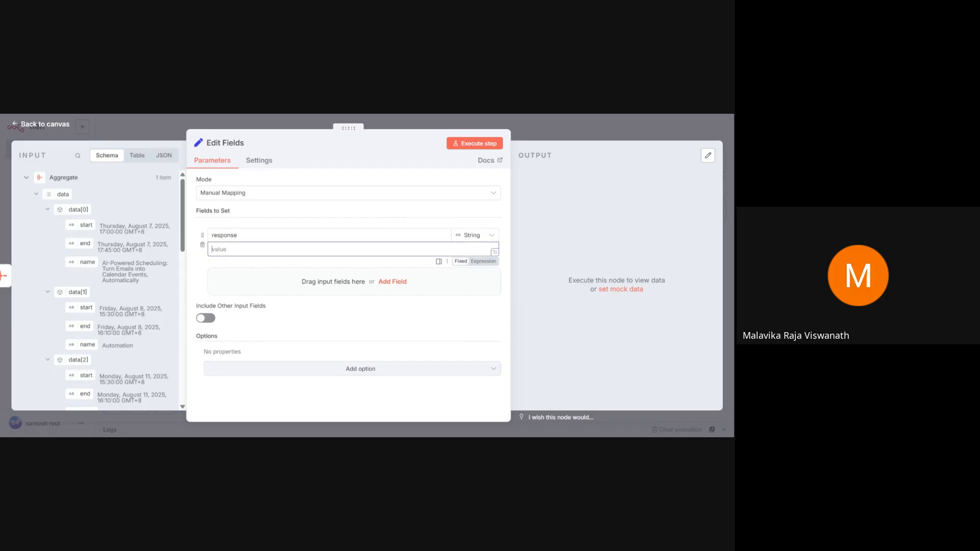
- Change the Aggregate node's output field to "response", execute it and return to the Edit Fields node
left_click(8, 275)
left_click(234, 224)
key("BackSpace")
key("BackSpace")
key("BackSpace")
key("BackSpace")
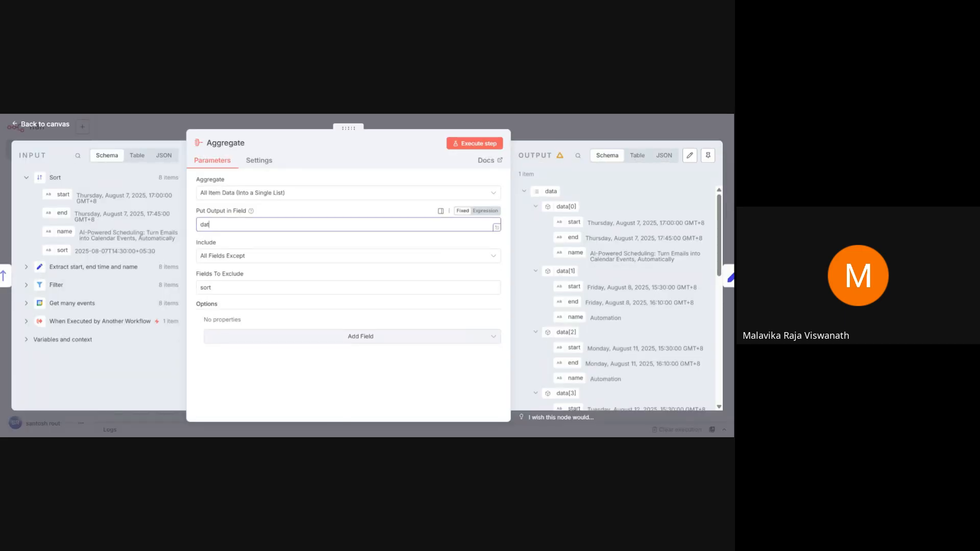
type("response")
left_click(474, 144)
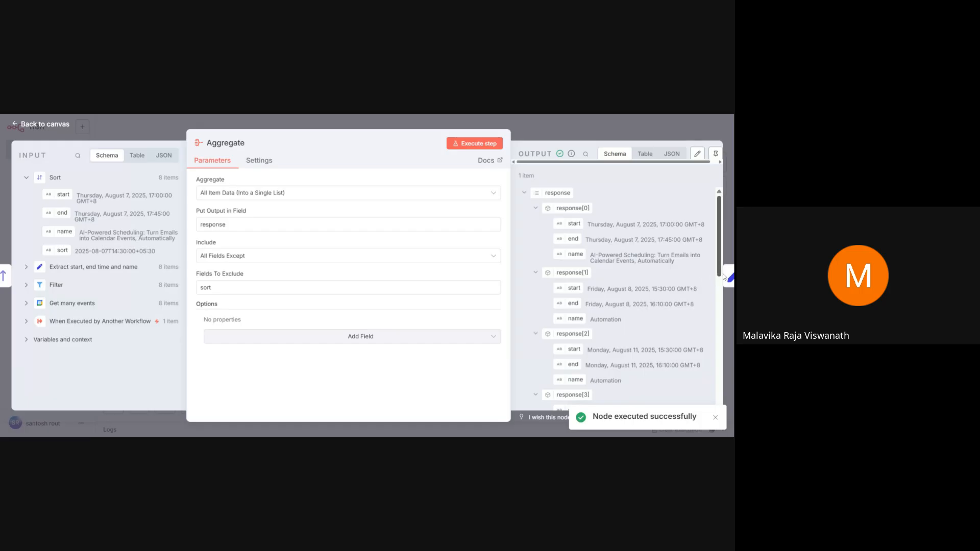
left_click(720, 276)
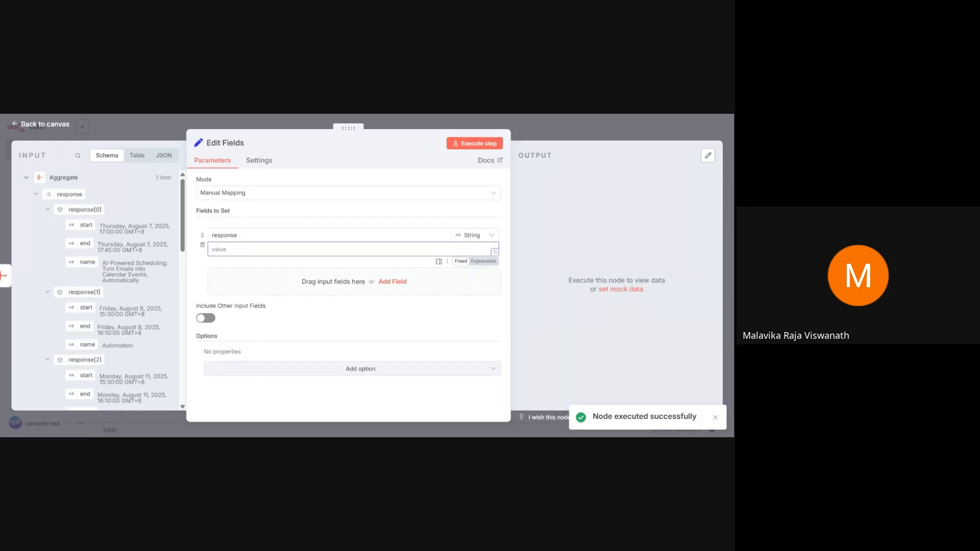
- Switch the response field's value to an expression and start a {{ }} block
left_click(483, 262)
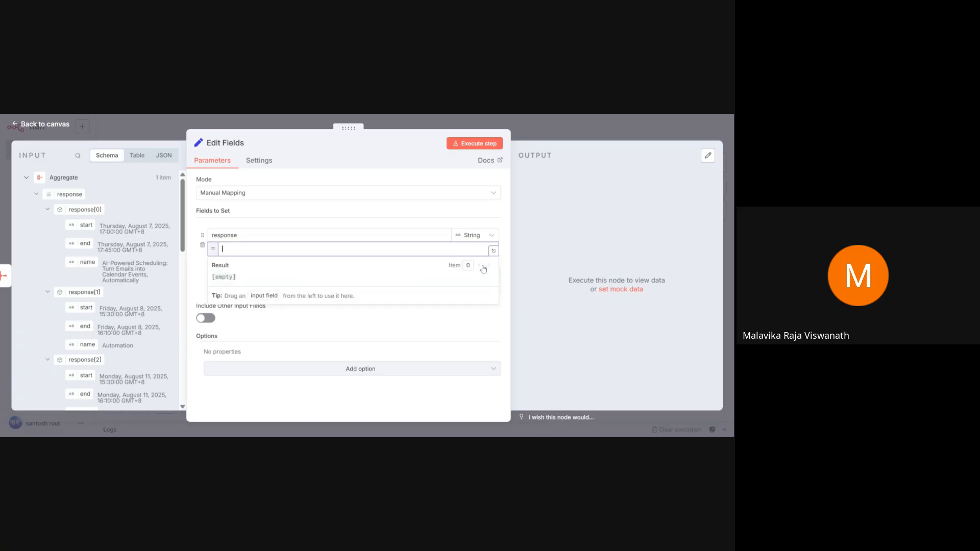
type("{{ ")
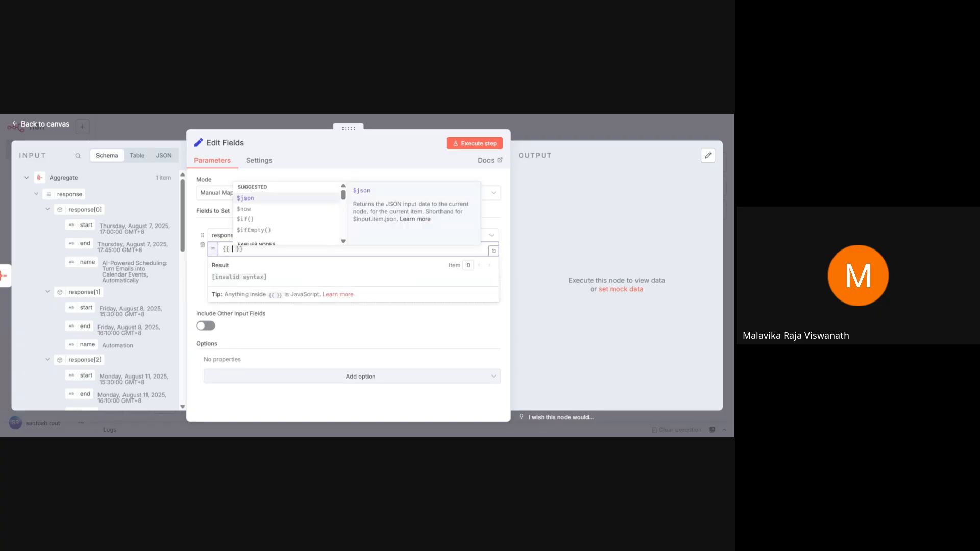
type("$")
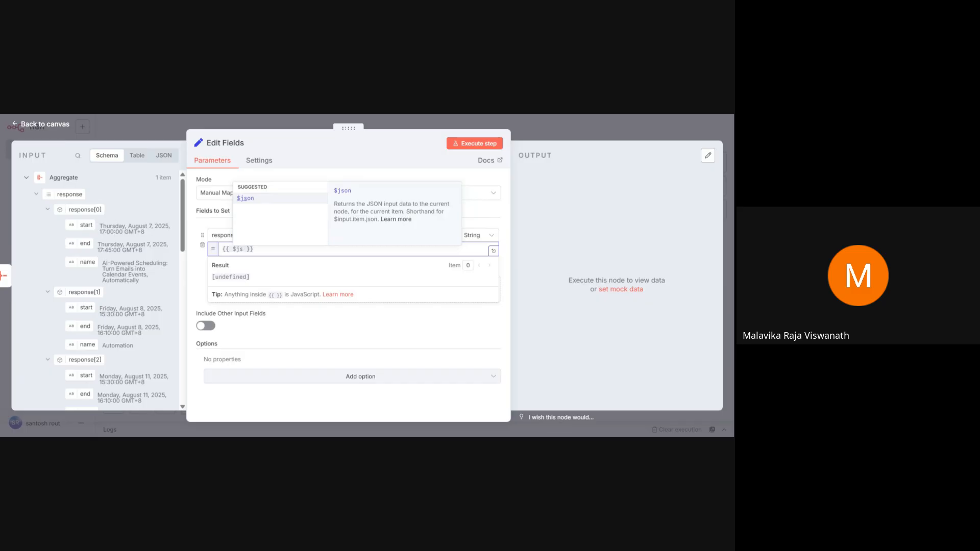
key("BackSpace")
type("jsonstr")
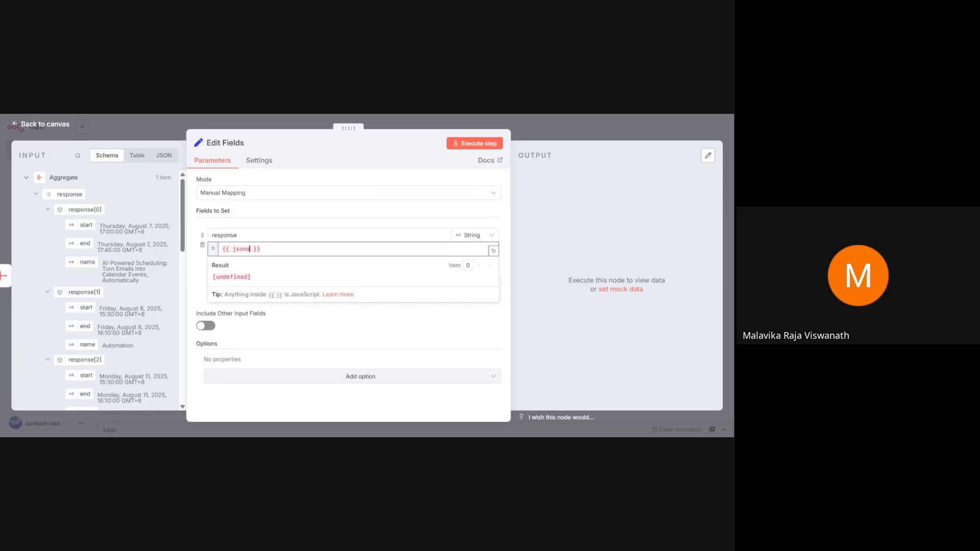
key("BackSpace")
key("BackSpace")
key("BackSpace")
key("BackSpace")
key("BackSpace")
key("BackSpace")
key("BackSpace")
type("$js")
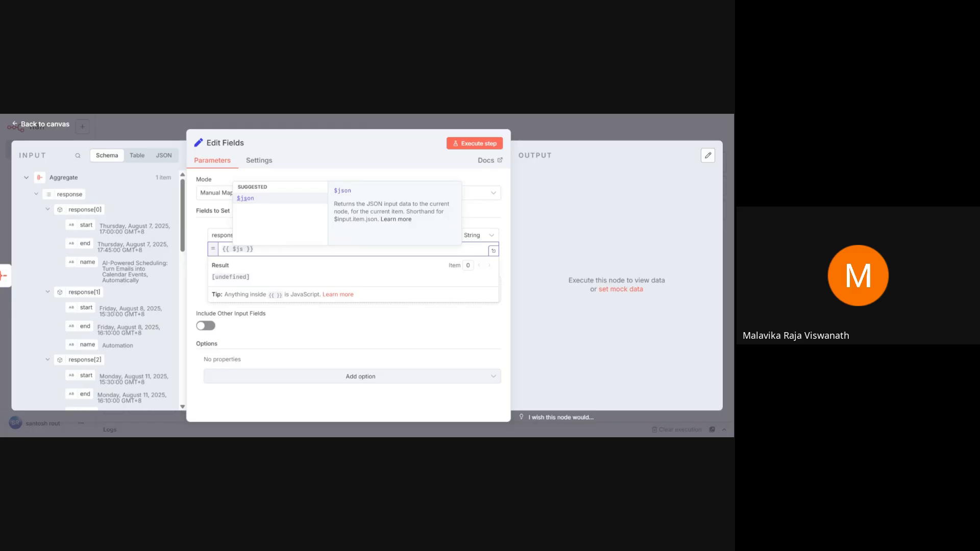
key("BackSpace")
key("BackSpace")
key("BackSpace")
- Complete the response field's expression as {{ JSON.stringify($json.response) }} using the Aggregate node's response, and execute the Edit Fields node
type("JSON")
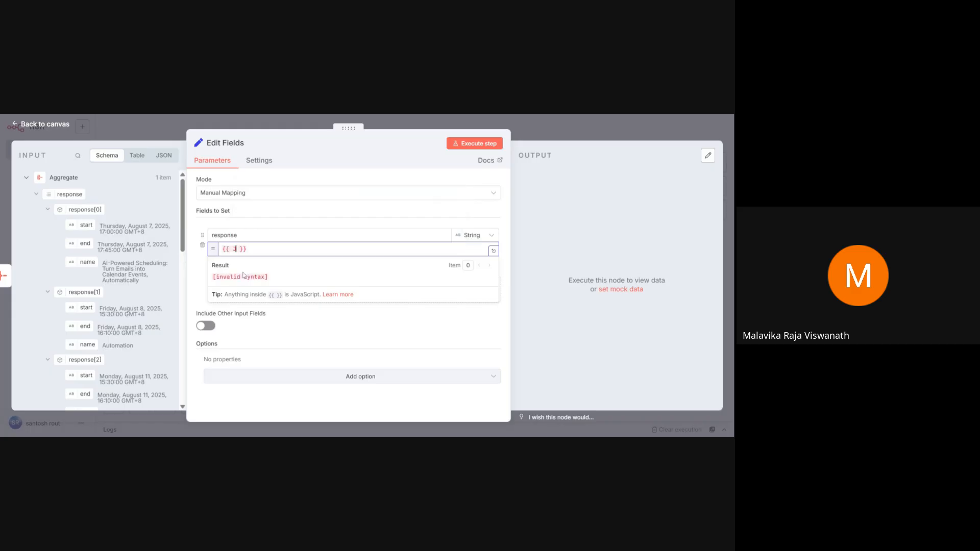
type(".stringify")
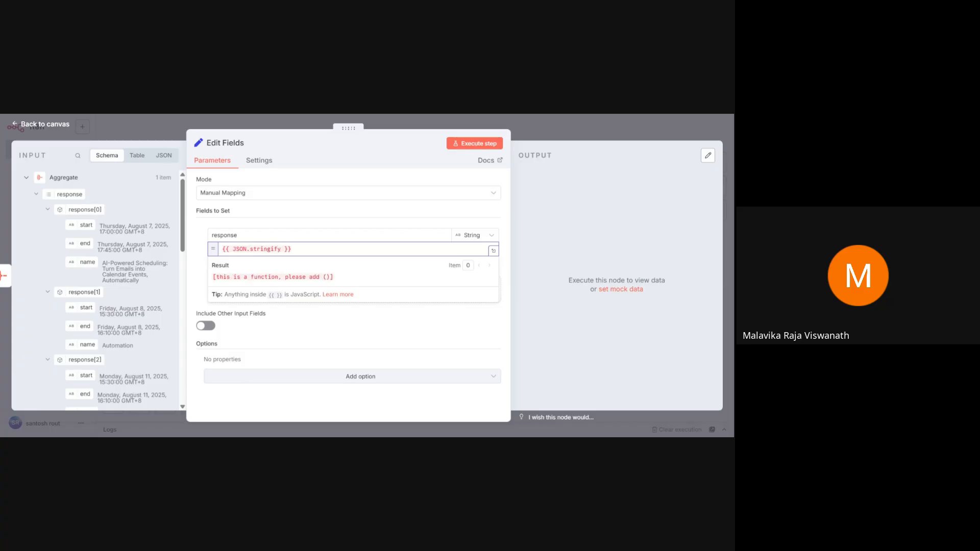
type("(")
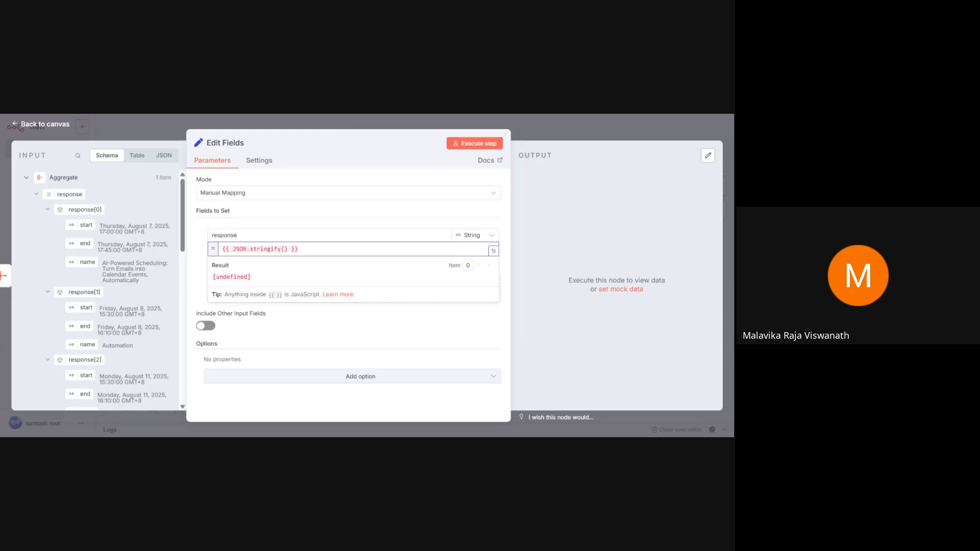
left_click_drag(66, 195, 286, 249)
left_click(477, 145)
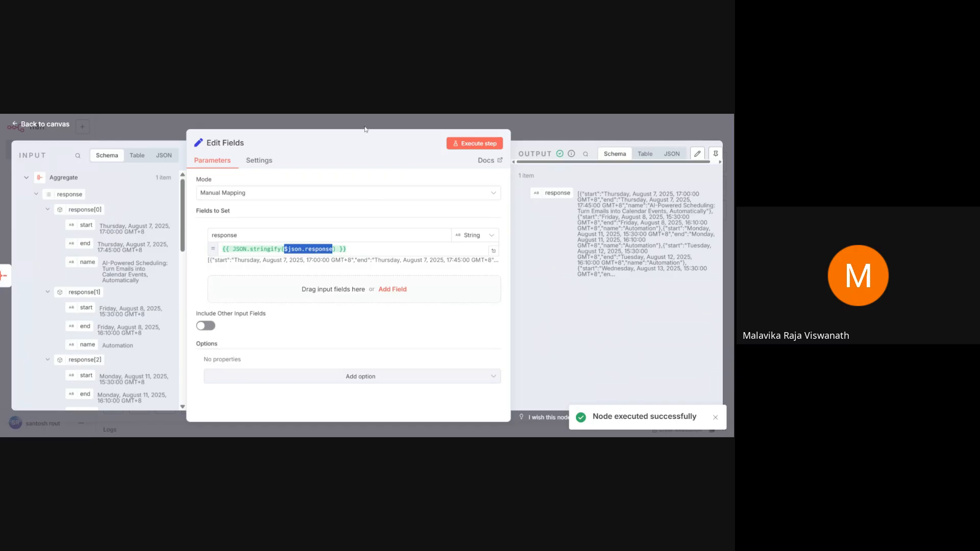
- Compare the Edit Fields node's stringified response output with the aggregated input events
left_click_drag(356, 131, 282, 130)
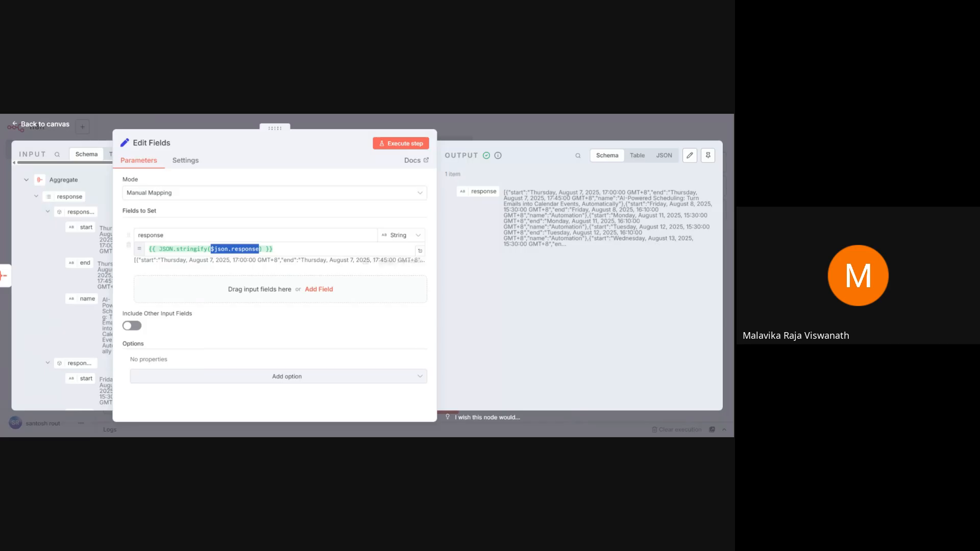
left_click_drag(274, 129, 371, 150)
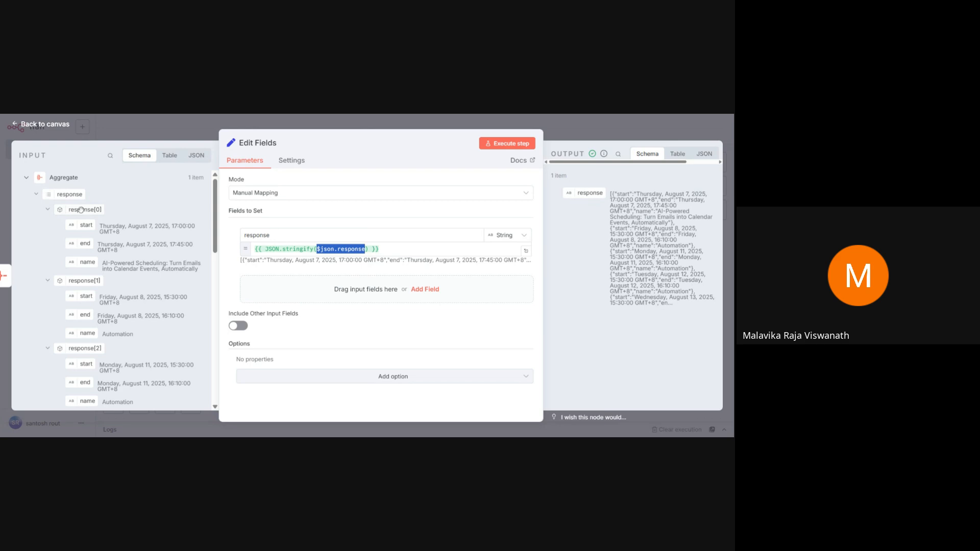
scroll(112, 288, "down", 10)
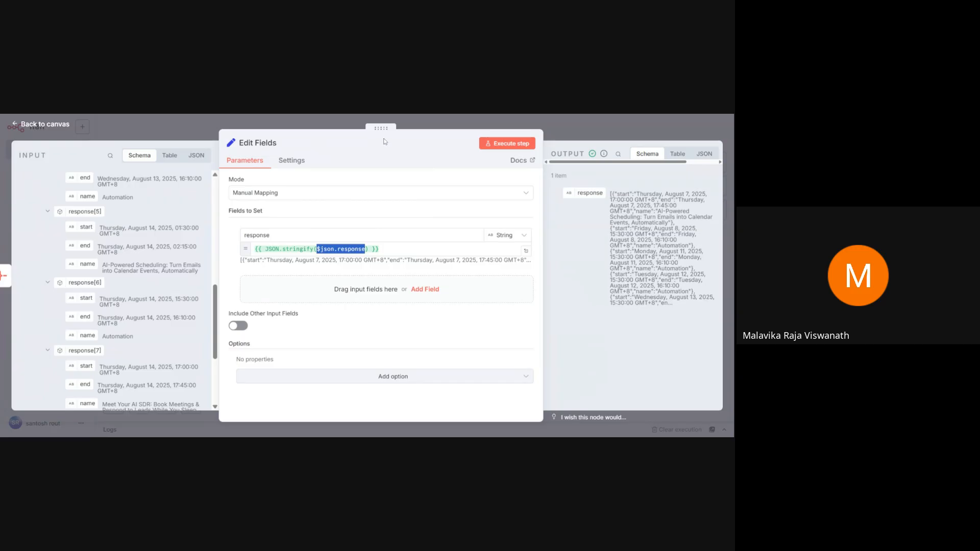
left_click_drag(382, 134, 268, 138)
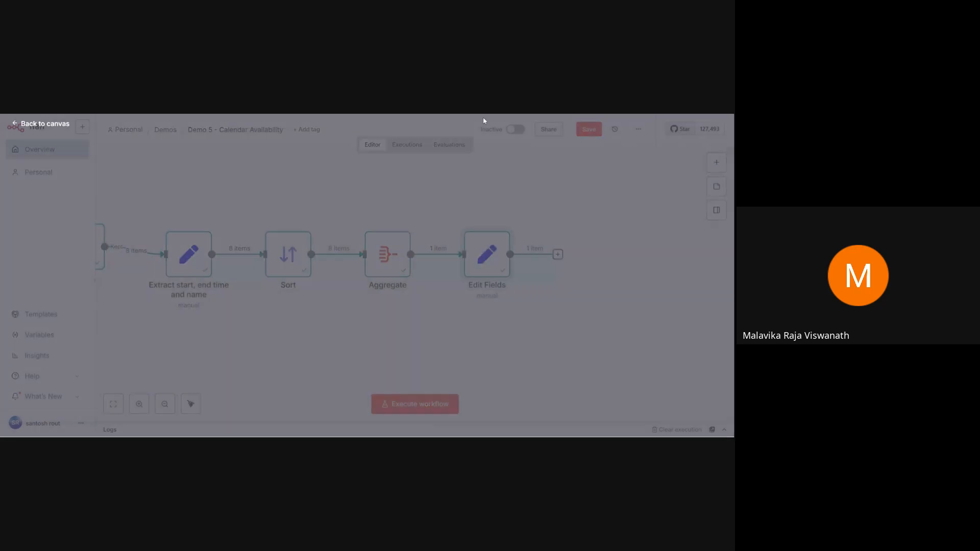
- Return to the canvas and save the Calendar Availability sub-workflow, and also the Demo 5 appointment scheduling workflow
left_click(485, 122)
left_click(193, 404)
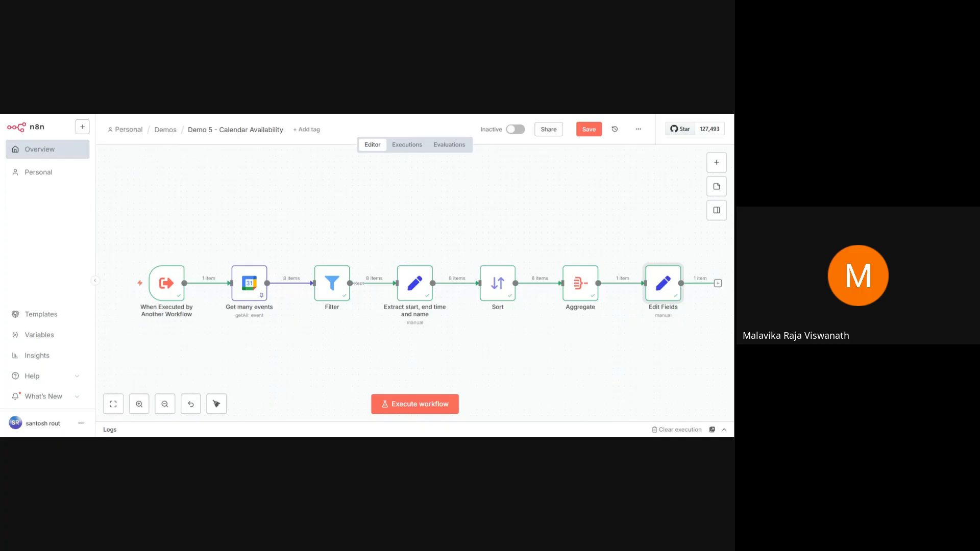
left_click(588, 129)
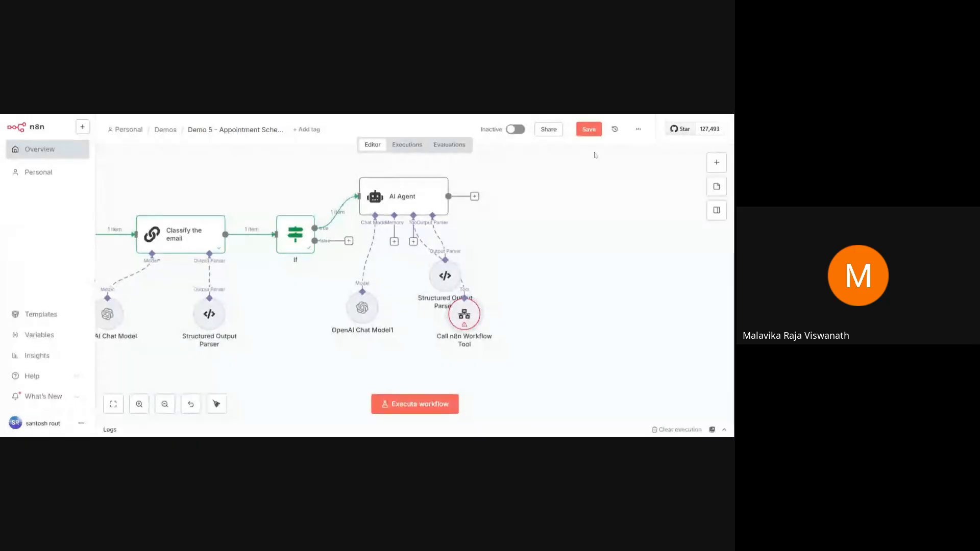
left_click(586, 129)
- Move the Call n8n Workflow Tool node beneath the AI Agent and set its workflow to Calendar Availability
left_click_drag(470, 303, 398, 290)
double_click(398, 291)
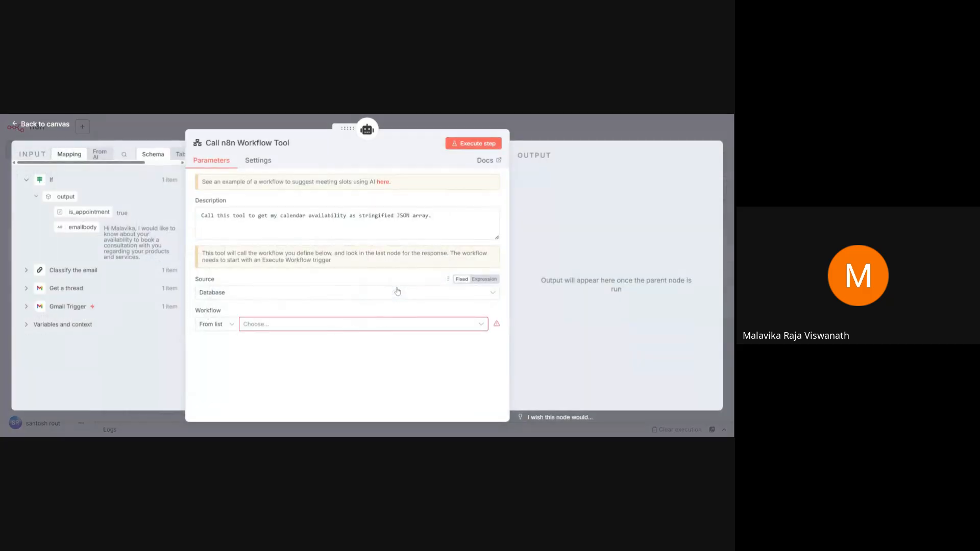
left_click(303, 329)
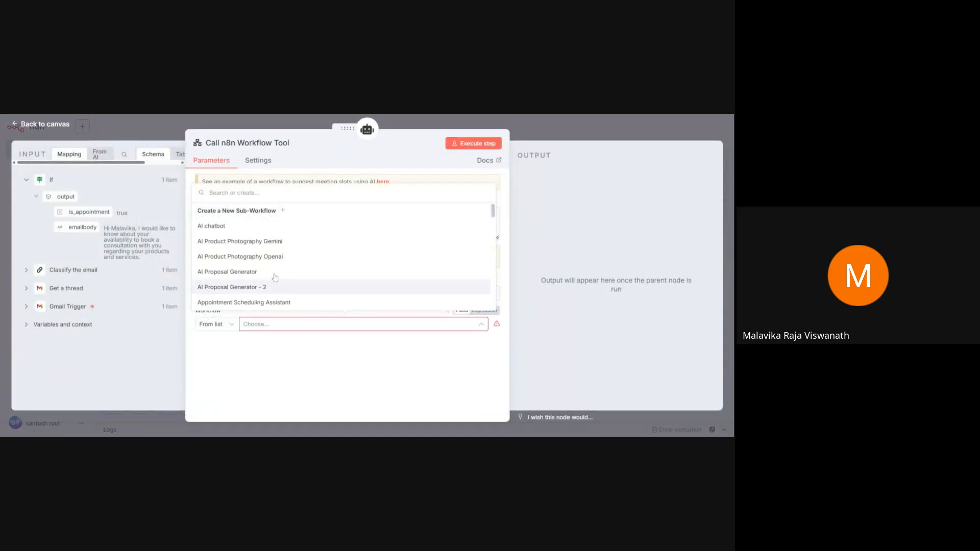
scroll(276, 270, "down", 5)
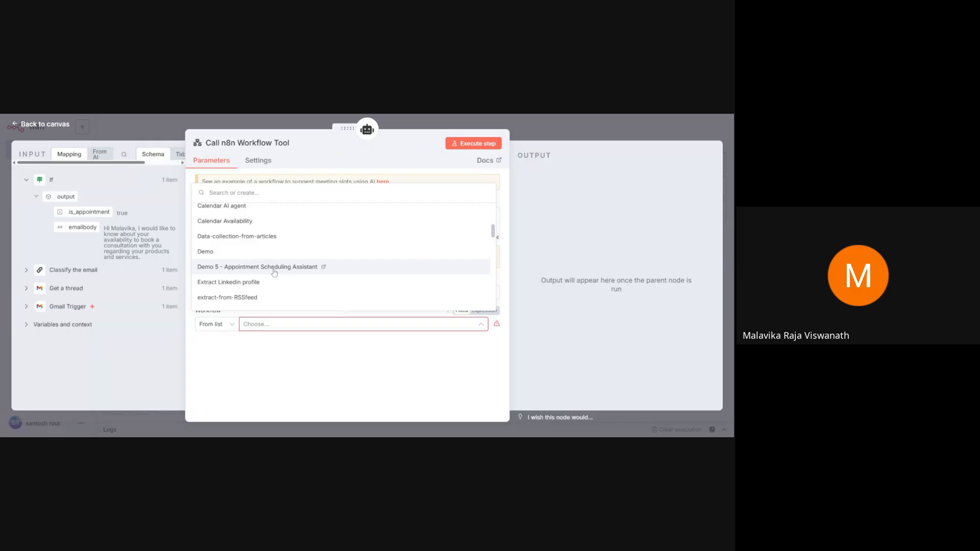
scroll(342, 250, "down", 3)
scroll(342, 250, "up", 3)
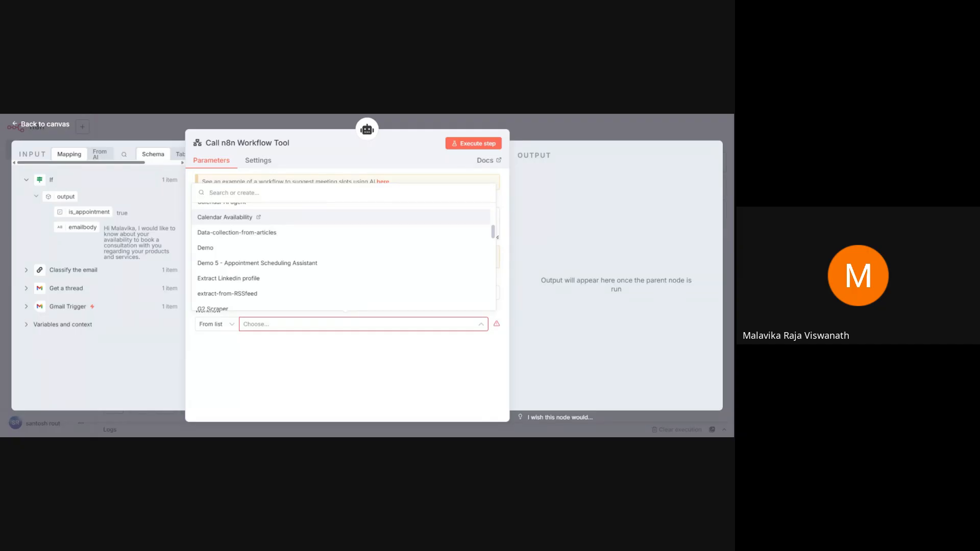
scroll(245, 265, "down", 6)
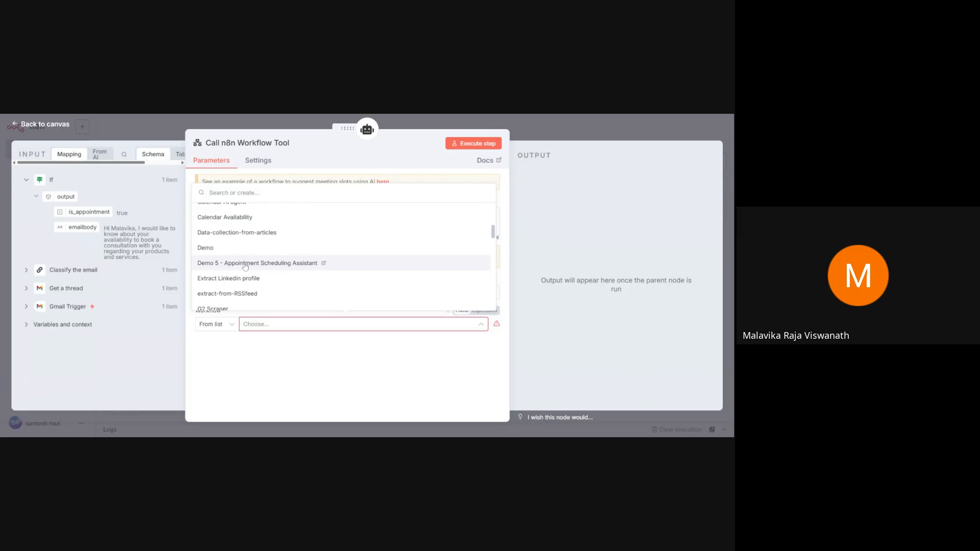
scroll(245, 267, "down", 3)
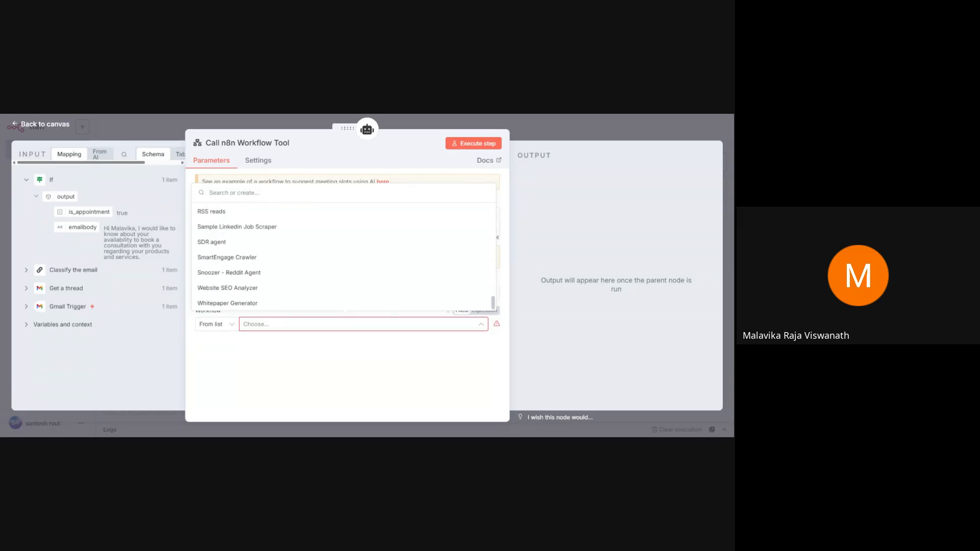
scroll(245, 266, "up", 5)
scroll(245, 267, "up", 5)
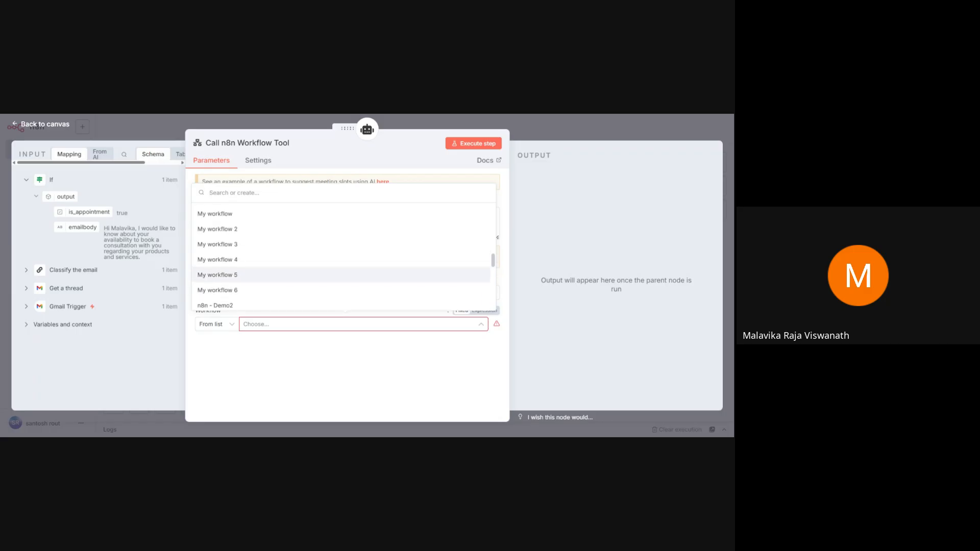
scroll(245, 267, "up", 8)
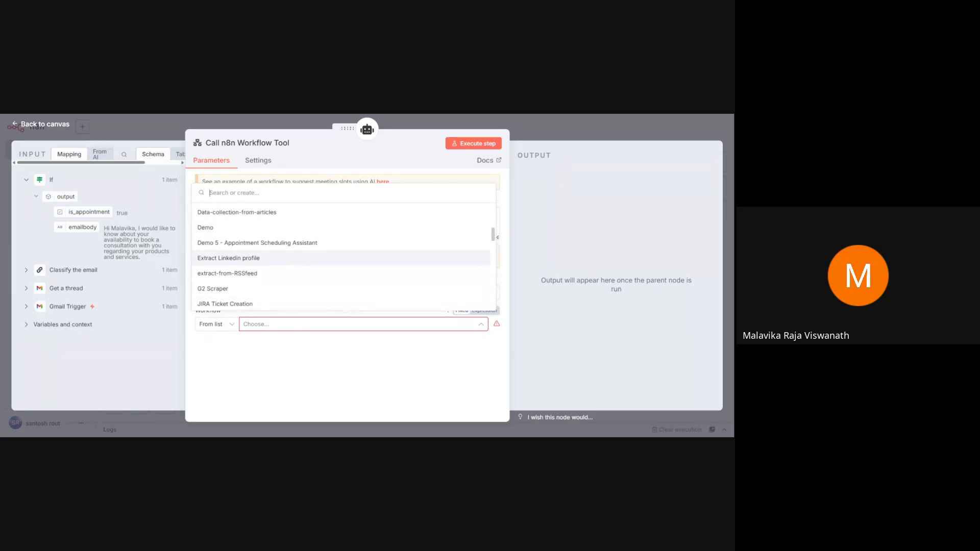
scroll(245, 261, "up", 1)
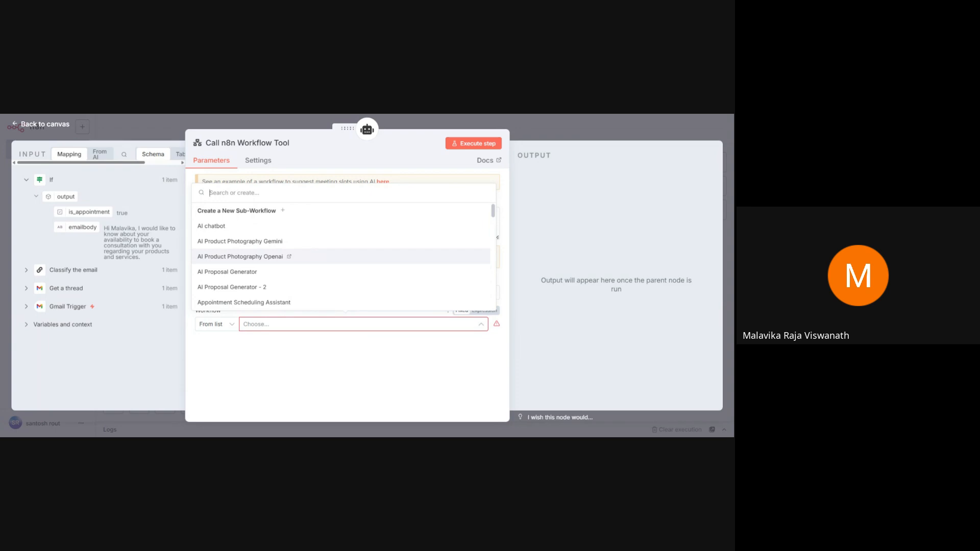
scroll(245, 260, "down", 3)
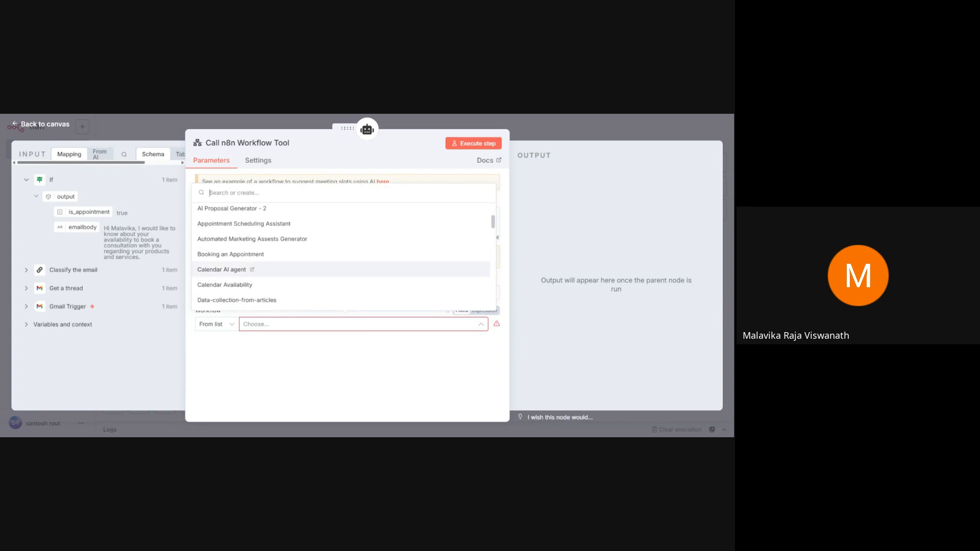
left_click(238, 285)
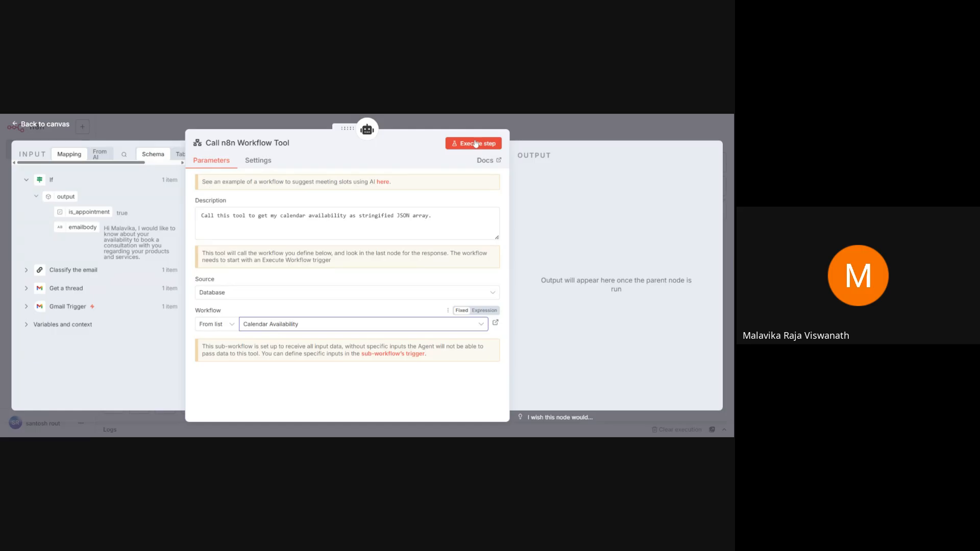
left_click(445, 119)
- Execute the AI Agent node and space out the Structured Output Parser1 and Call n8n Workflow Tool nodes beneath it
mouse_move(408, 186)
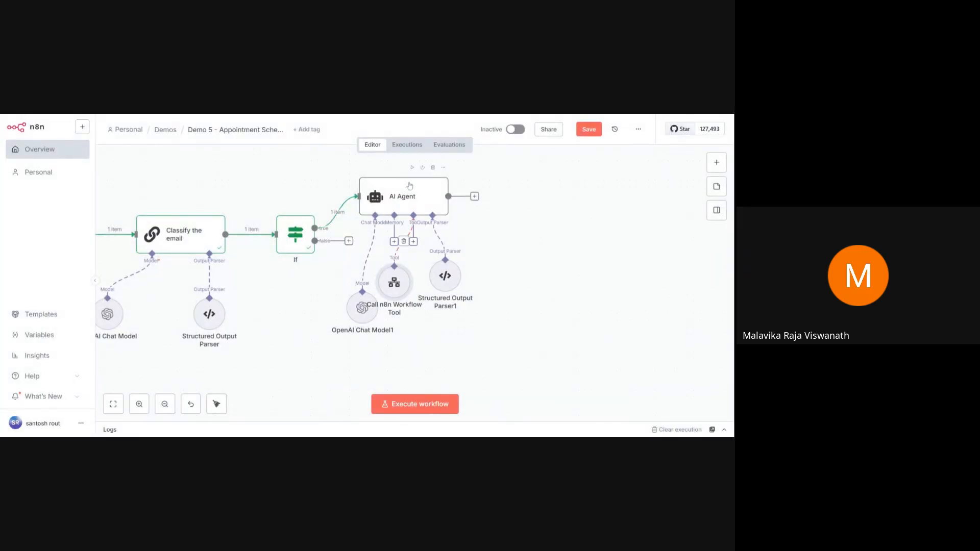
left_click(412, 168)
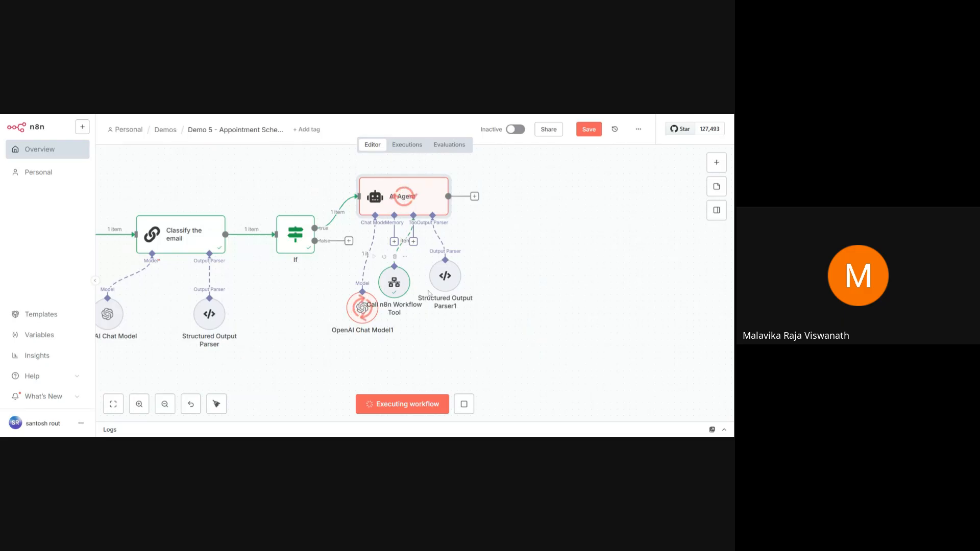
left_click_drag(446, 280, 498, 280)
left_click_drag(394, 282, 420, 295)
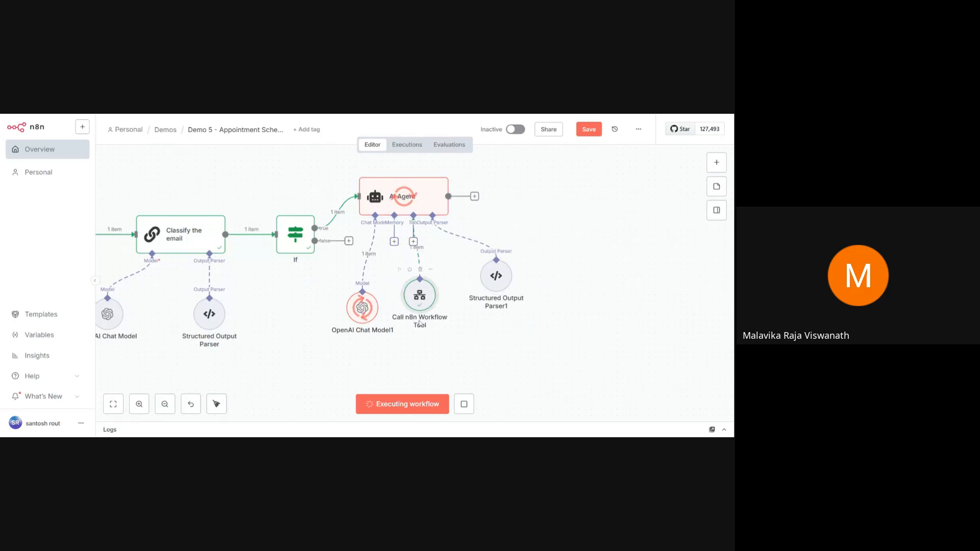
- Examine the email subject and body in the AI Agent's output and return to the canvas
double_click(417, 190)
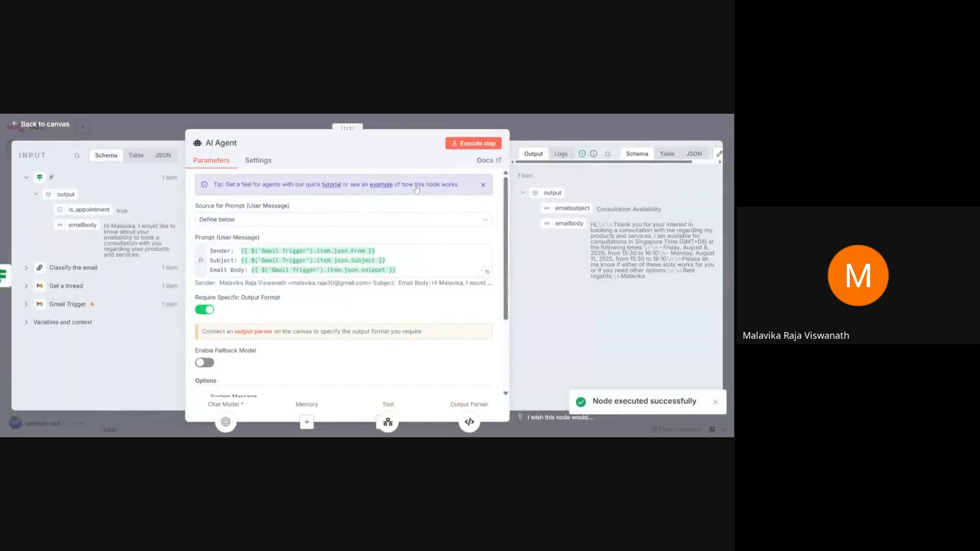
left_click_drag(347, 126, 223, 126)
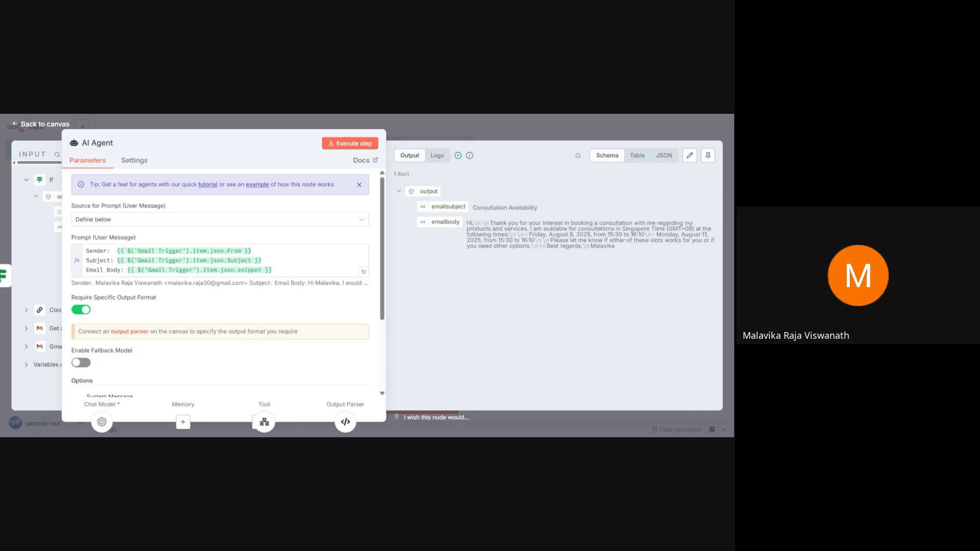
left_click(516, 131)
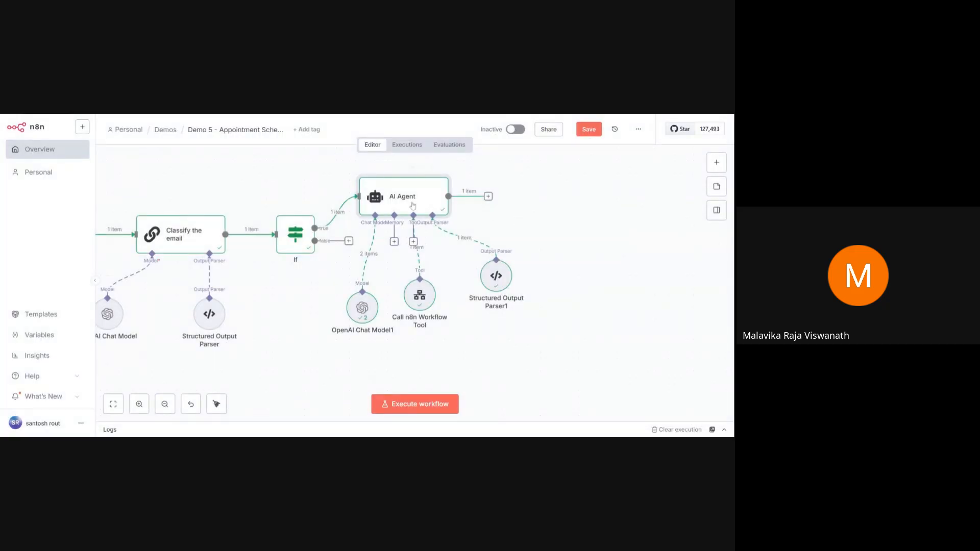
- Add a Gmail "Send message and wait for response" node after the AI Agent and return to the canvas
left_click(488, 196)
type("gmail")
key("Return")
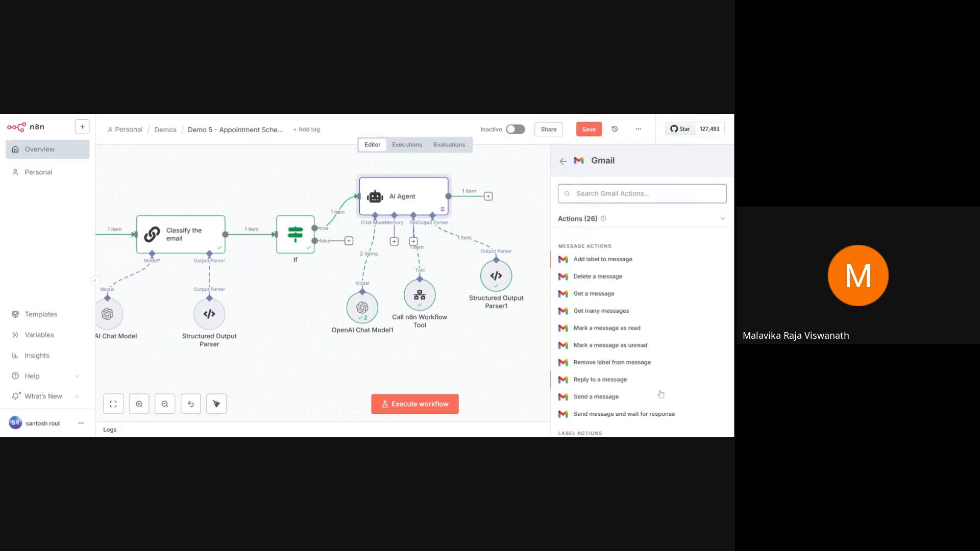
left_click(599, 414)
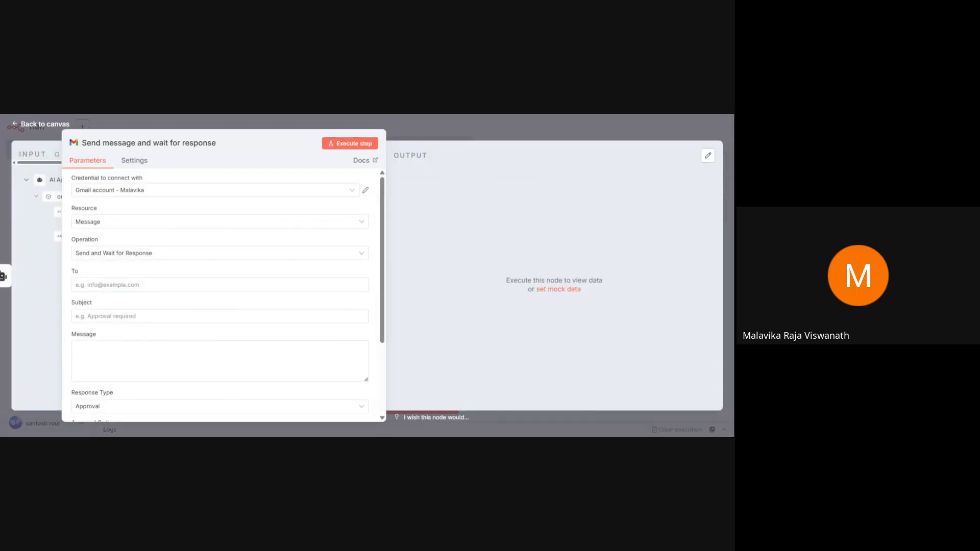
key("Escape")
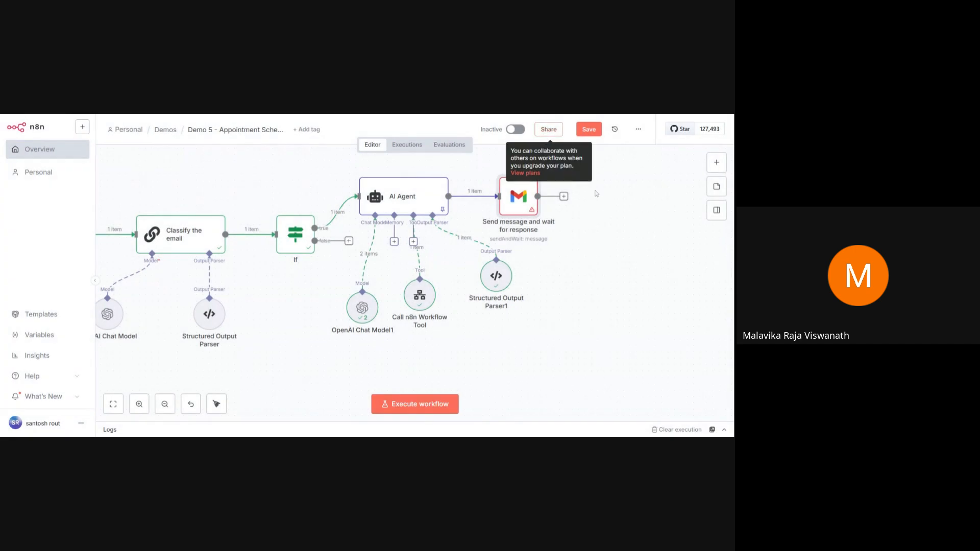
- Reopen the Gmail node, expand the Gmail Trigger input data and change the node's operation to Reply
double_click(512, 193)
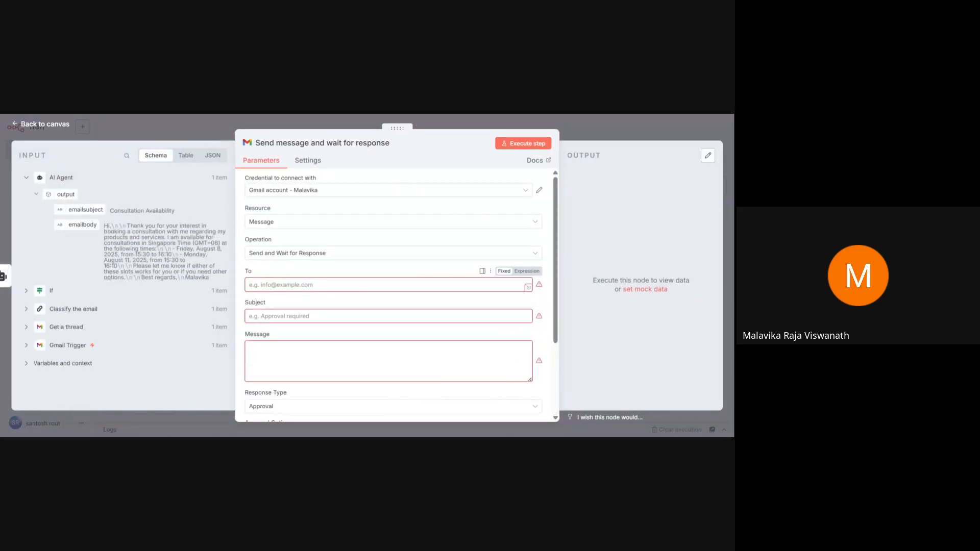
left_click(26, 347)
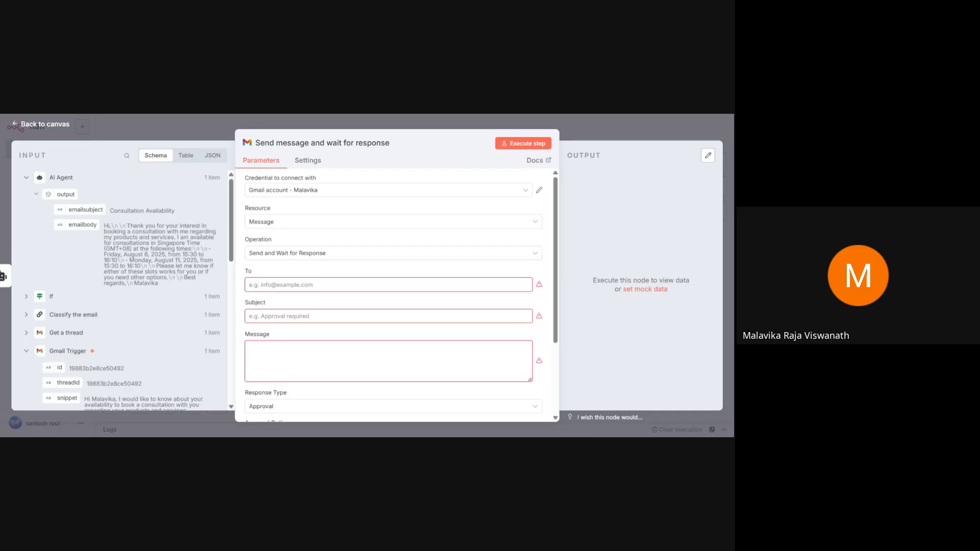
left_click(289, 253)
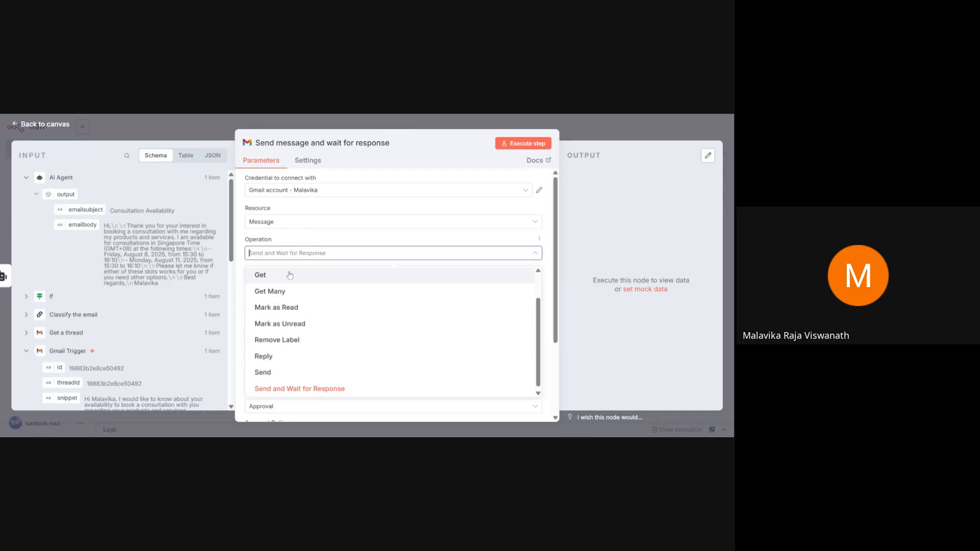
left_click(273, 356)
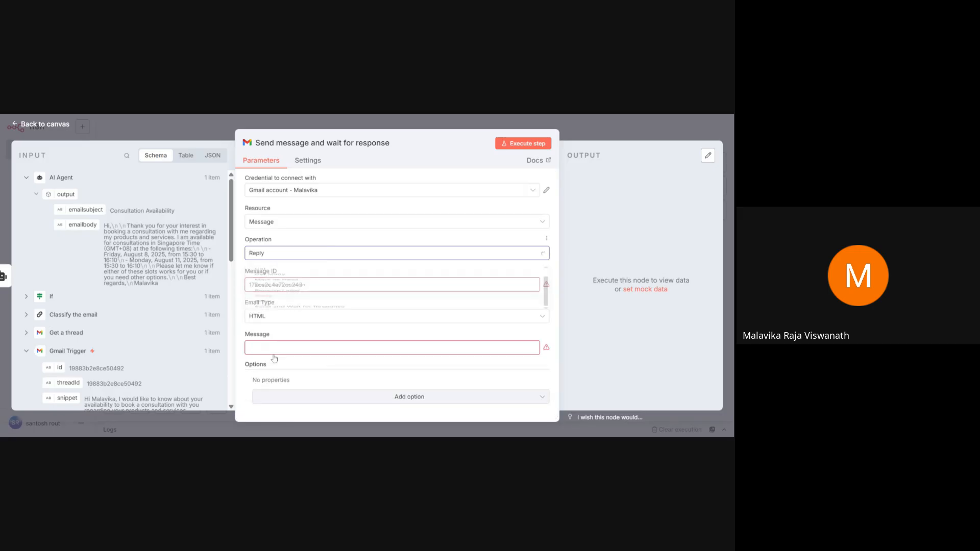
- Map the Gmail Trigger's id to the reply's Message ID and set the email type to Text
left_click(31, 344)
scroll(140, 316, "down", 5)
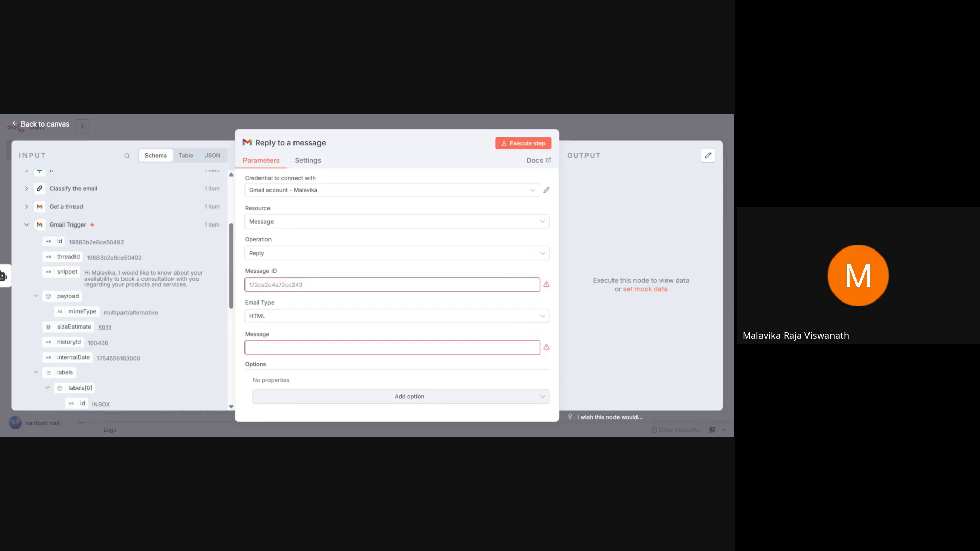
scroll(104, 257, "up", 5)
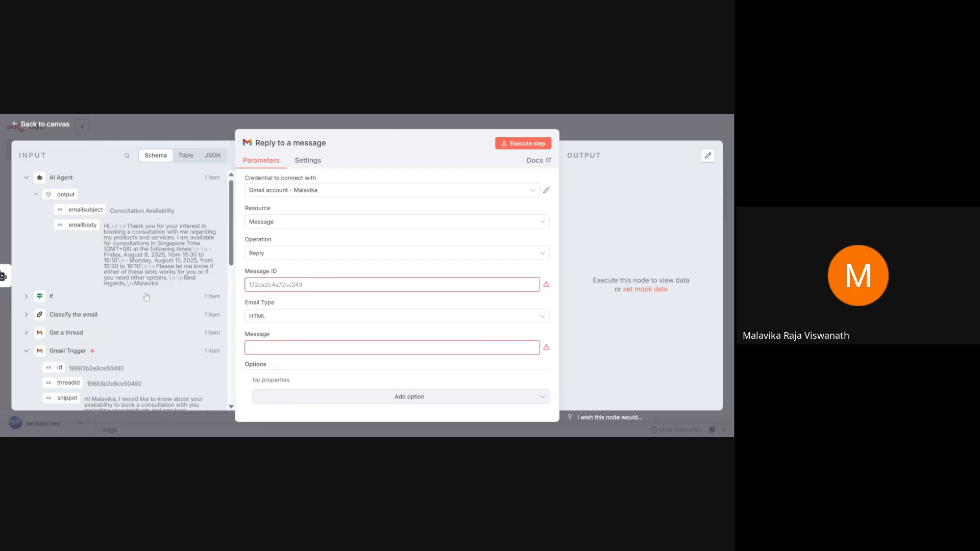
scroll(118, 285, "down", 4)
left_click_drag(59, 277, 258, 284)
left_click(263, 327)
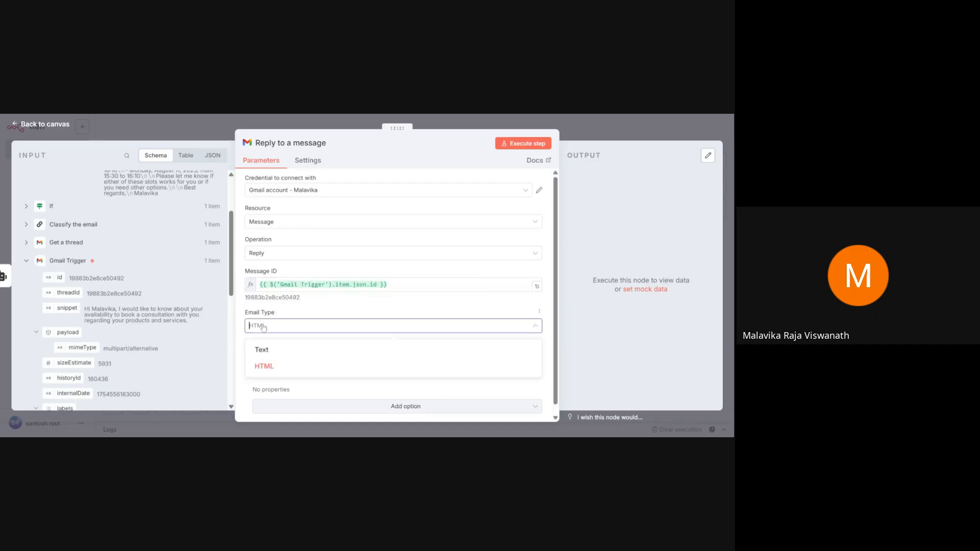
left_click(262, 350)
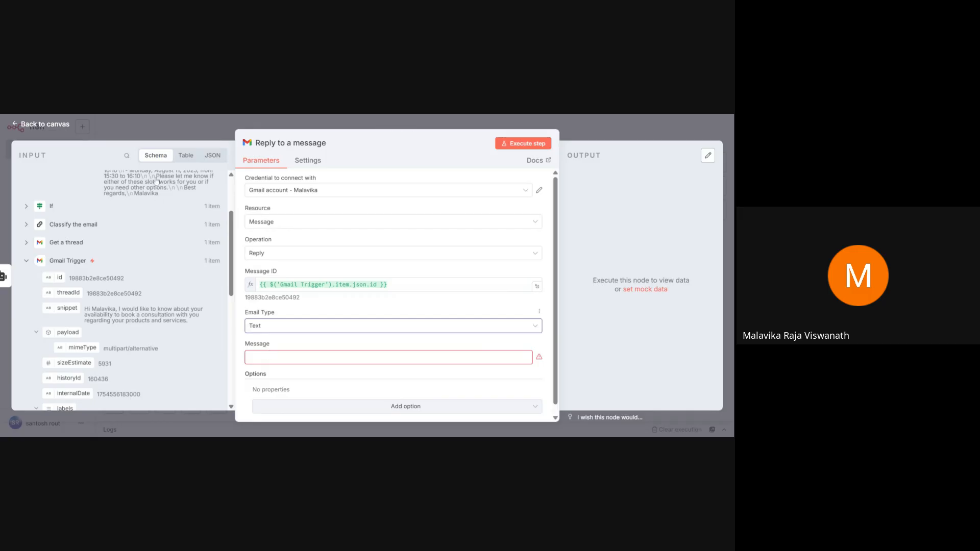
- Map the AI Agent's emailbody output to the reply's Message field
scroll(131, 199, "up", 4)
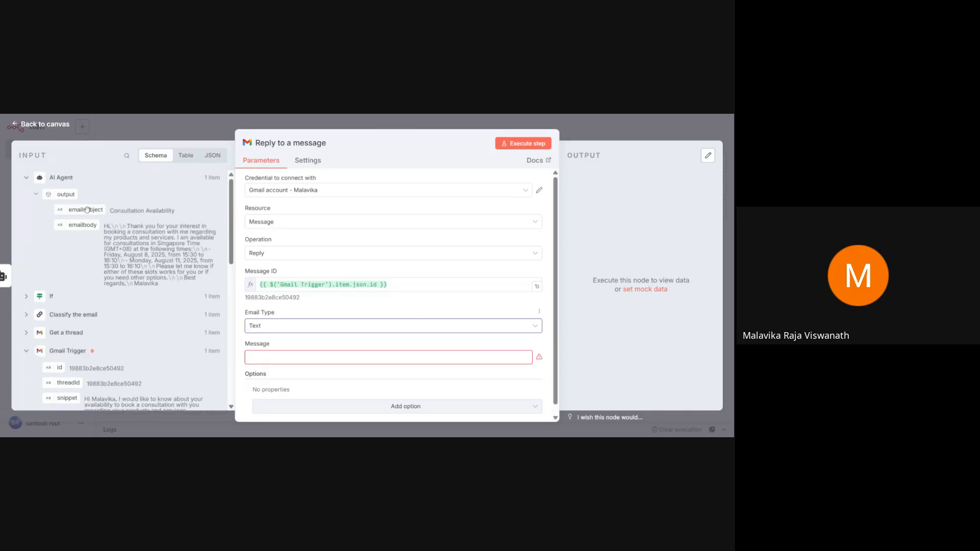
left_click_drag(87, 225, 245, 352)
left_click(241, 349)
scroll(241, 349, "down", 1)
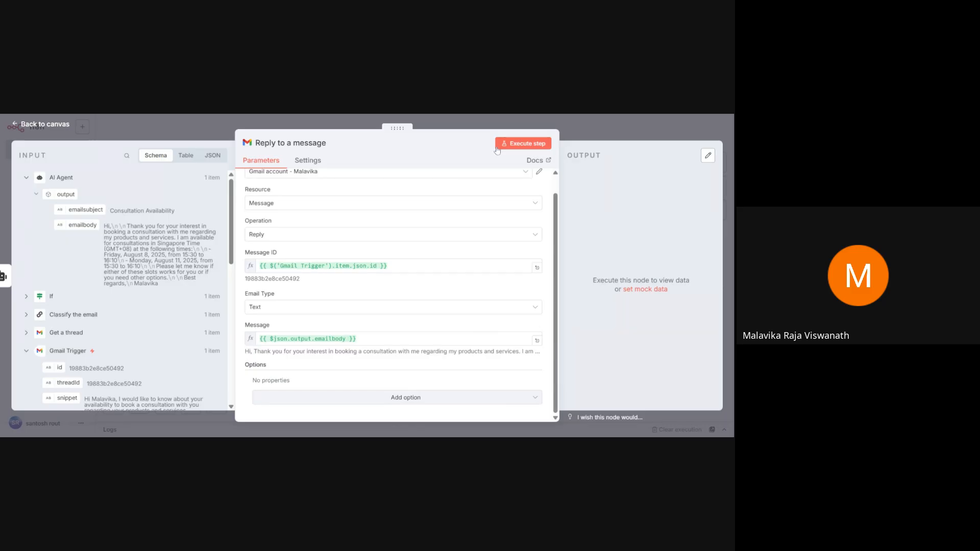
- Execute the Reply to a message node and return to the canvas
left_click_drag(397, 128, 297, 128)
scroll(280, 198, "up", 1)
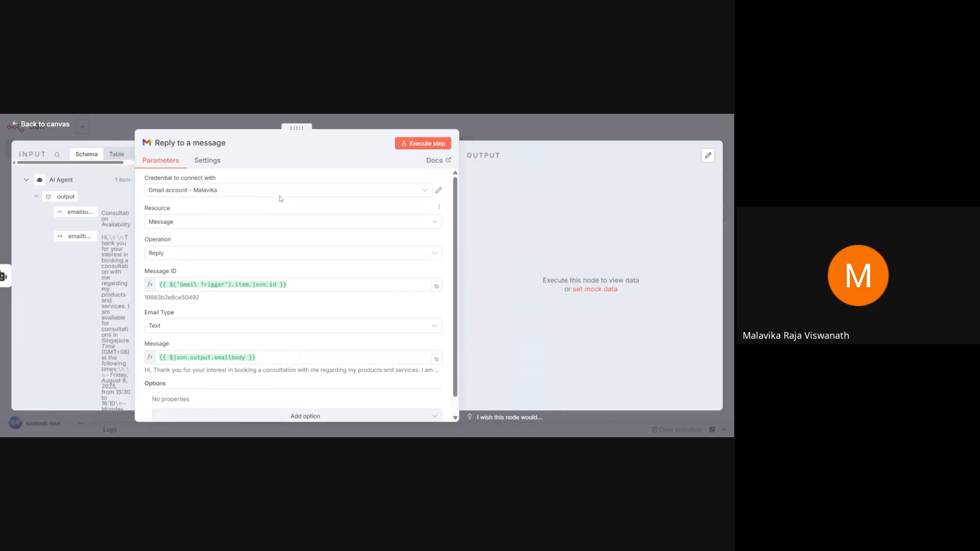
left_click(442, 144)
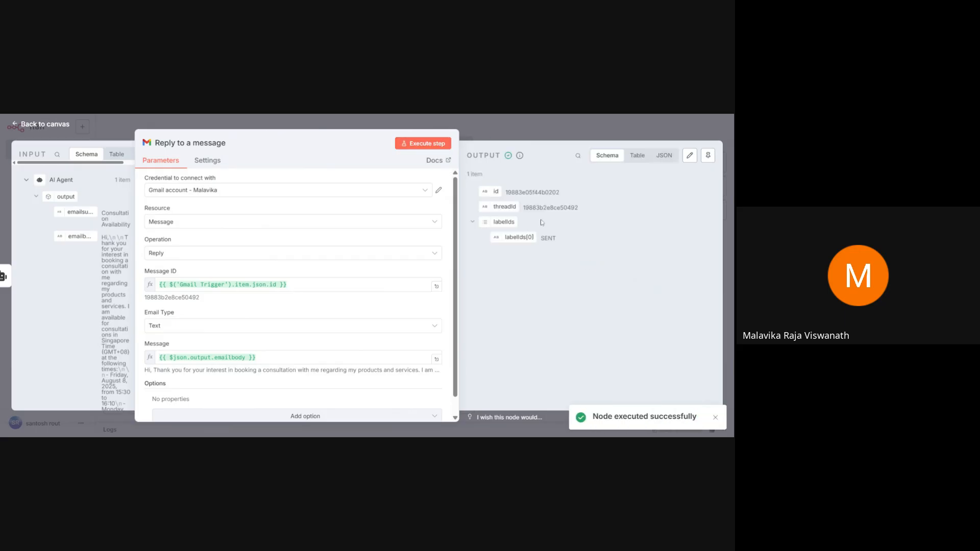
left_click(514, 128)
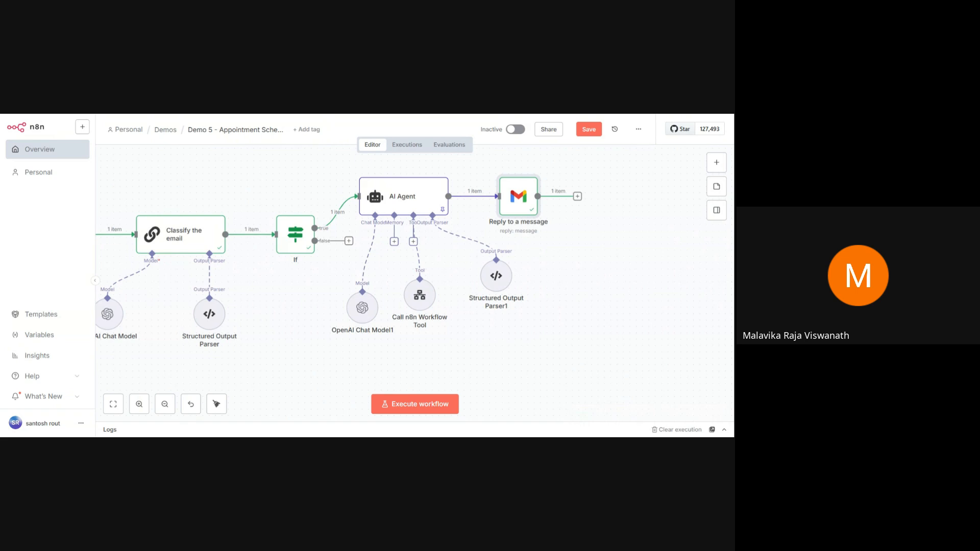
- Switch to Gmail, examine the original request and the sent reply in the thread, and return to the n8n workflow
key("ctrl+Tab")
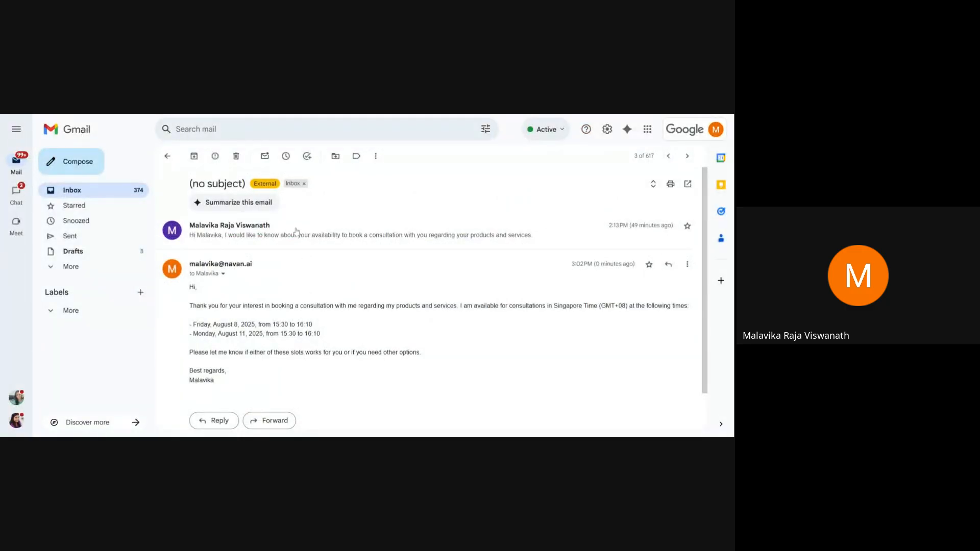
left_click(297, 232)
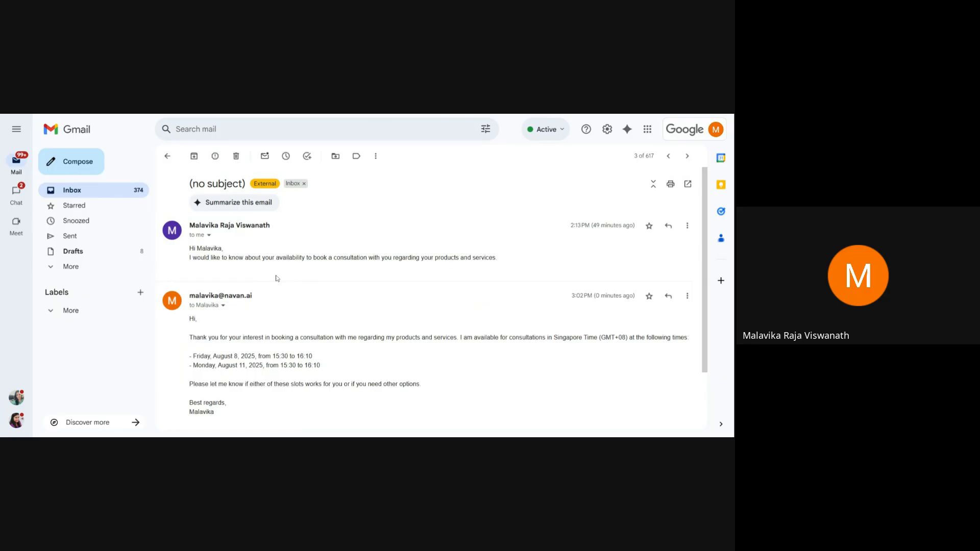
scroll(276, 278, "down", 2)
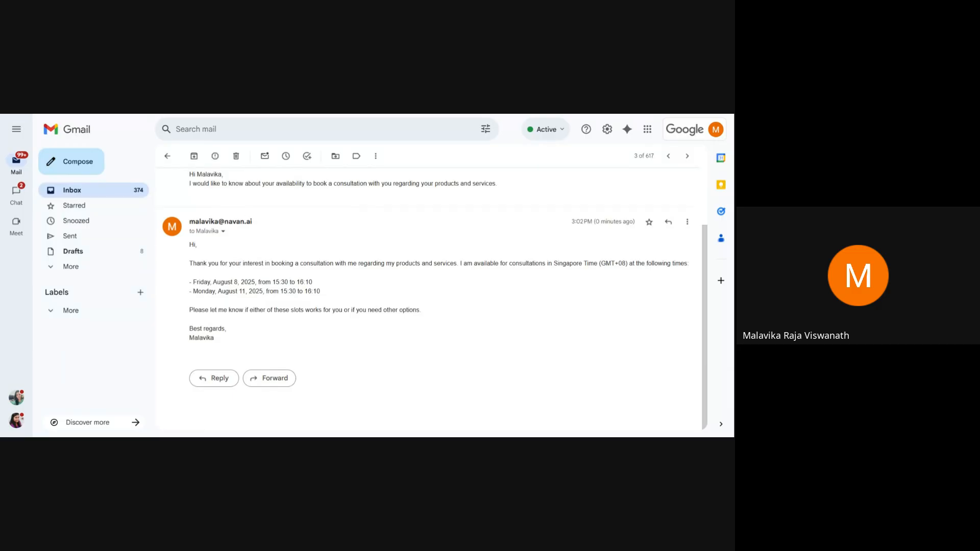
key("ctrl+Tab")
- Add a Google Calendar Tool for creating events to the AI Agent and select the account owner's calendar
scroll(275, 205, "left", 2)
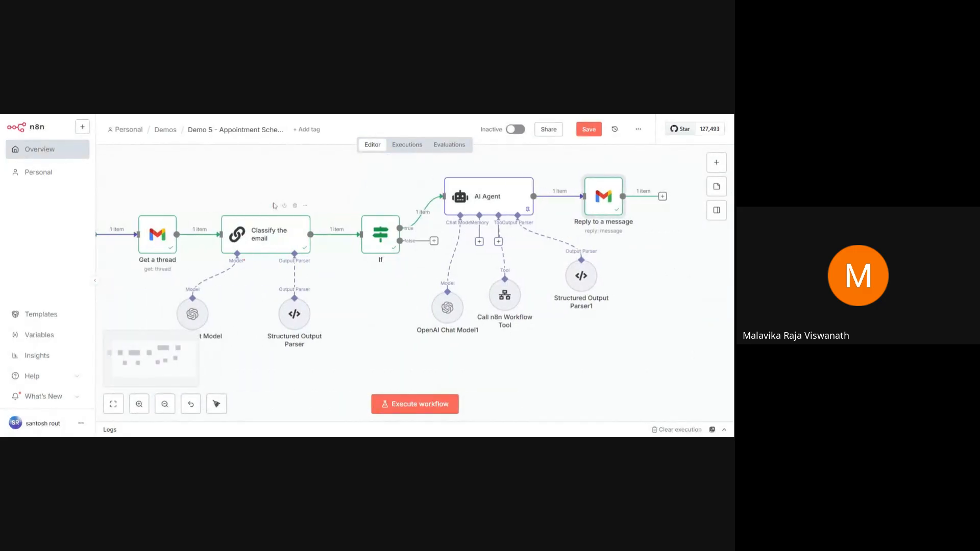
scroll(274, 205, "left", 2)
scroll(423, 174, "right", 3)
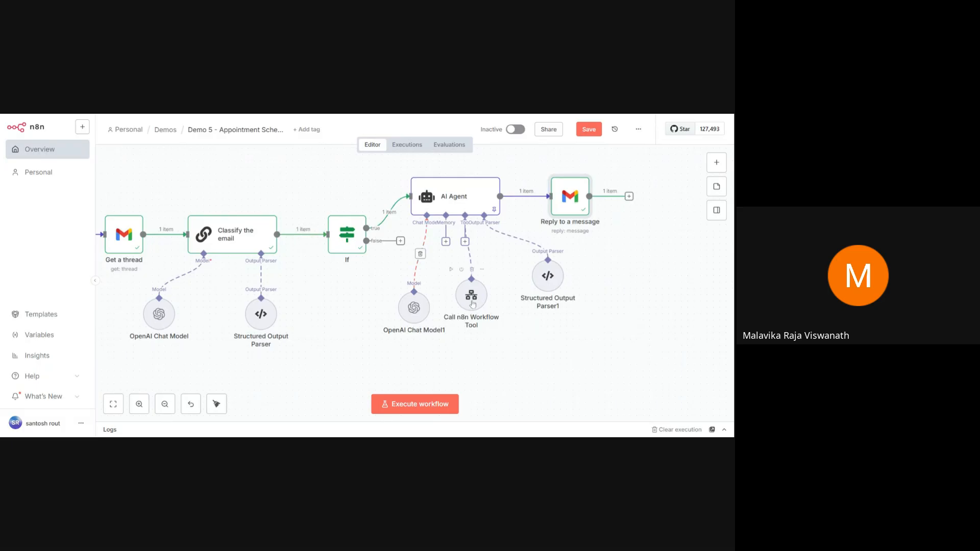
left_click(465, 242)
type("caled")
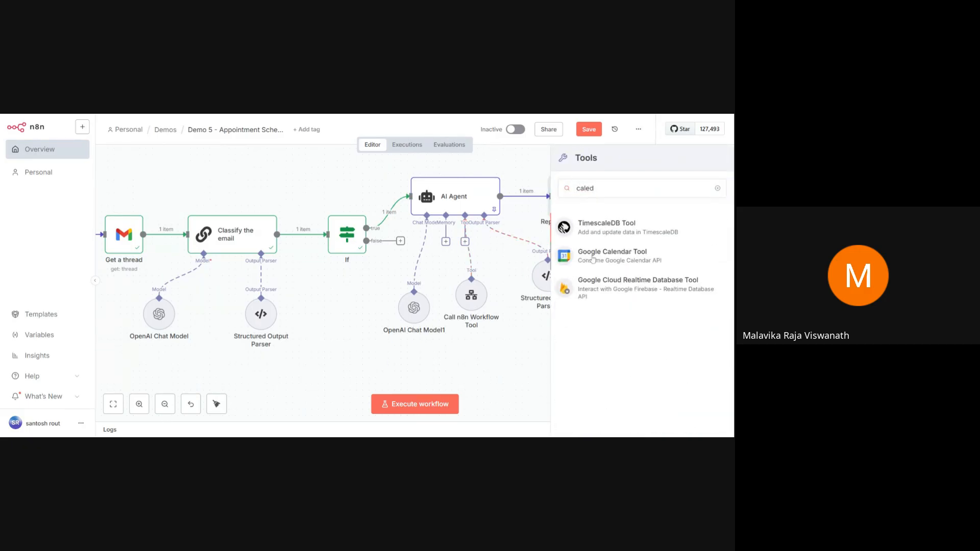
left_click(593, 259)
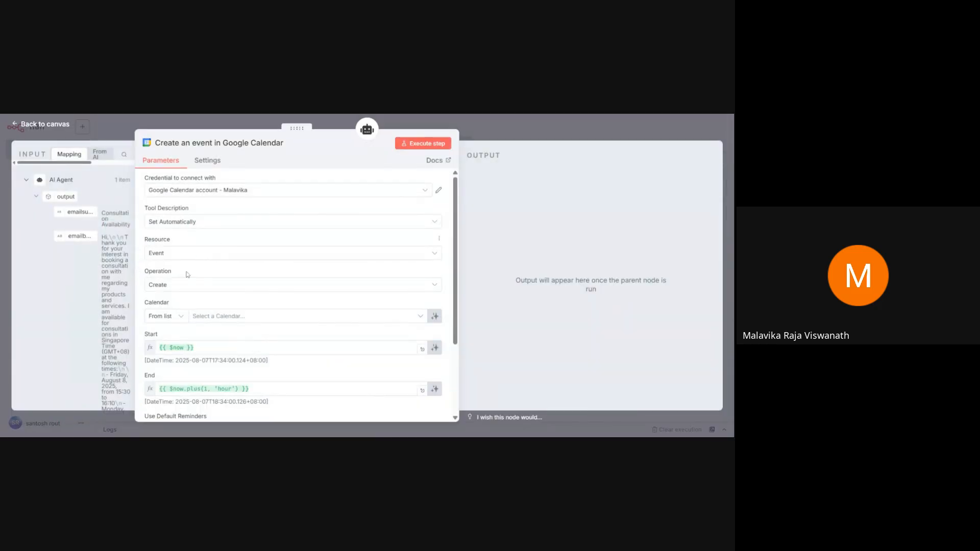
left_click_drag(296, 128, 349, 128)
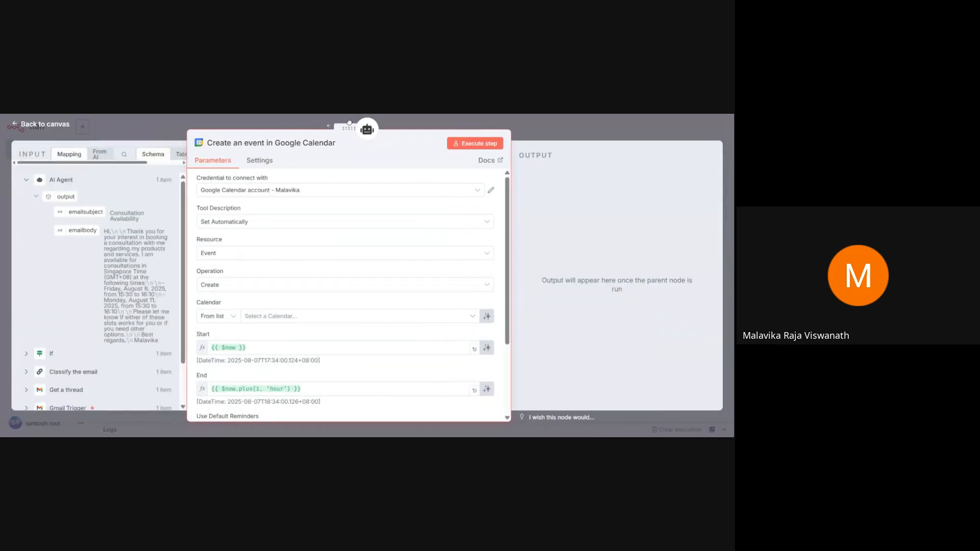
left_click(277, 317)
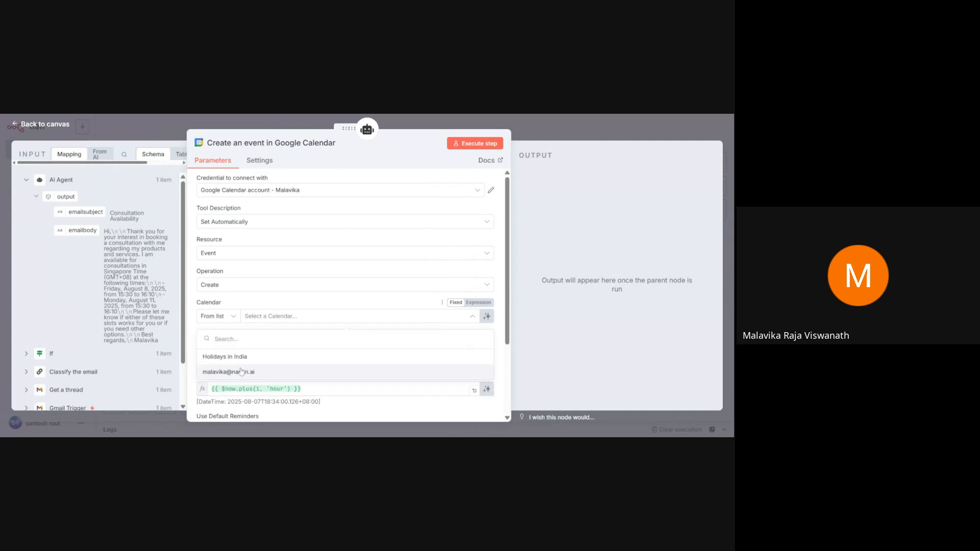
left_click(232, 372)
- Clear the default expressions from the calendar event's Start and End fields
scroll(272, 304, "down", 2)
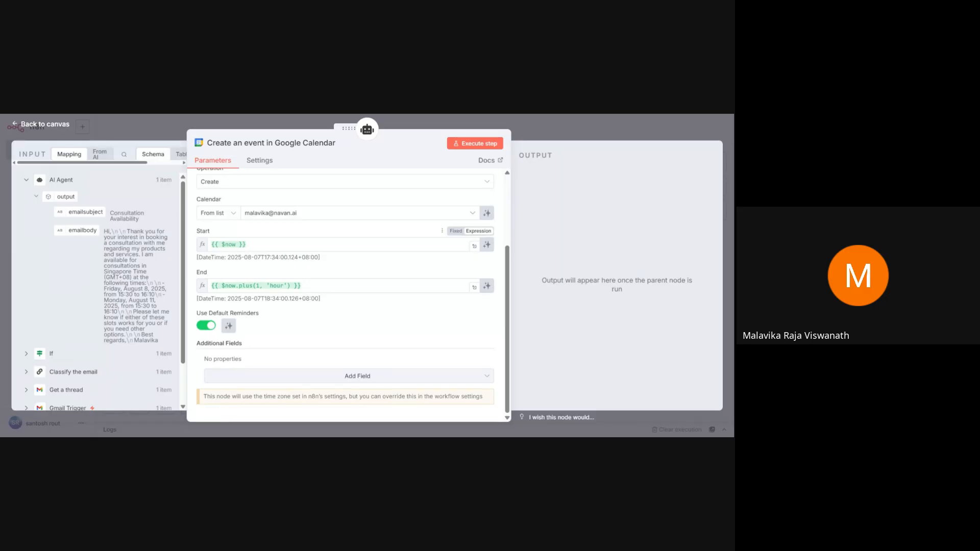
left_click(248, 245)
key("BackSpace")
key("BackSpace")
key("BackSpace")
key("BackSpace")
key("BackSpace")
key("BackSpace")
key("BackSpace")
key("BackSpace")
key("BackSpace")
key("BackSpace")
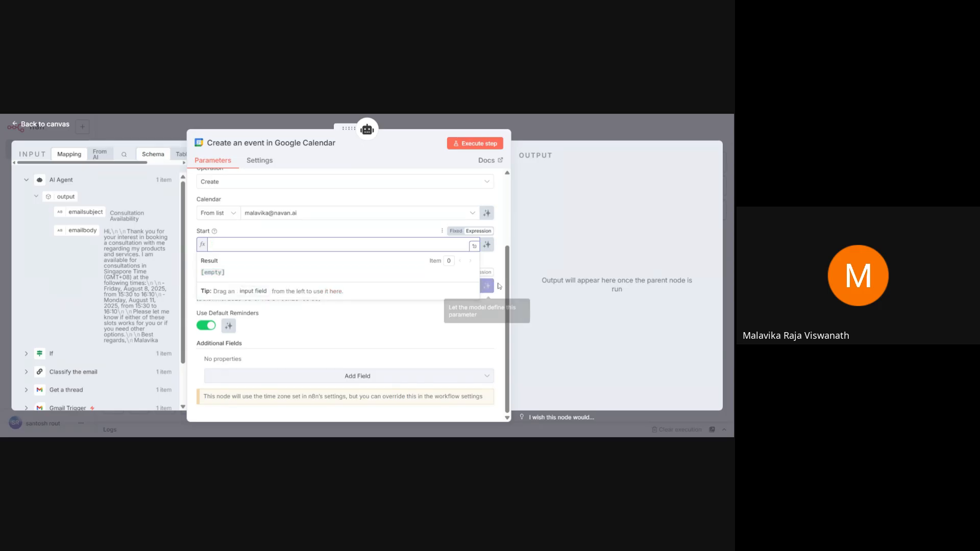
left_click(469, 290)
left_click(466, 289)
key("BackSpace")
key("BackSpace")
key("BackSpace")
key("BackSpace")
key("BackSpace")
key("BackSpace")
key("BackSpace")
key("BackSpace")
key("BackSpace")
key("BackSpace")
key("BackSpace")
key("BackSpace")
key("BackSpace")
key("BackSpace")
key("BackSpace")
key("BackSpace")
key("BackSpace")
key("BackSpace")
key("BackSpace")
key("BackSpace")
key("BackSpace")
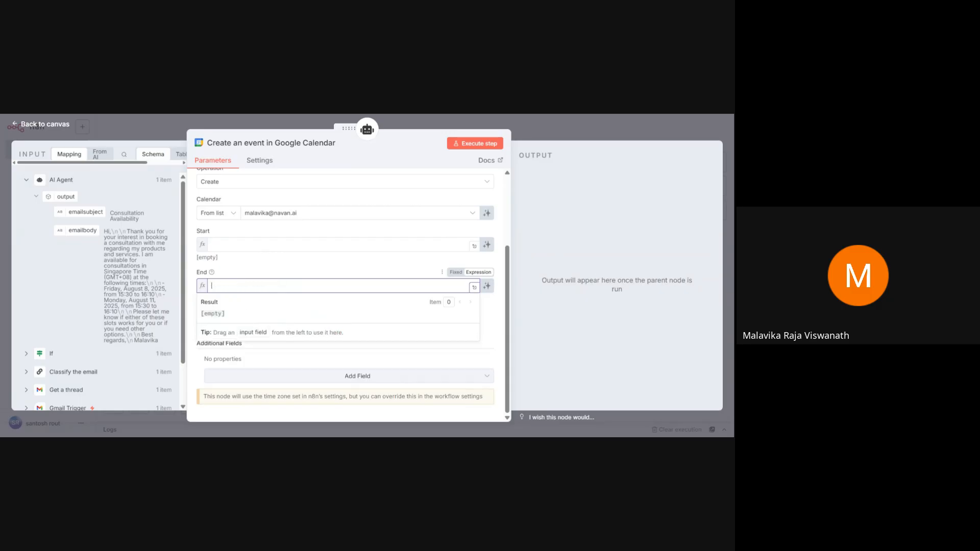
left_click(500, 289)
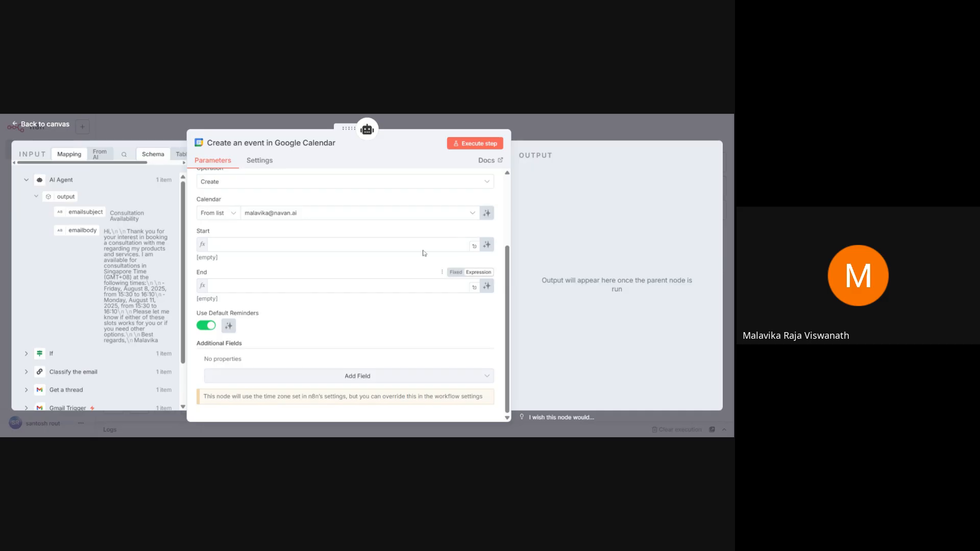
- Let the model define the event's Start and End automatically and return to the canvas
left_click(487, 245)
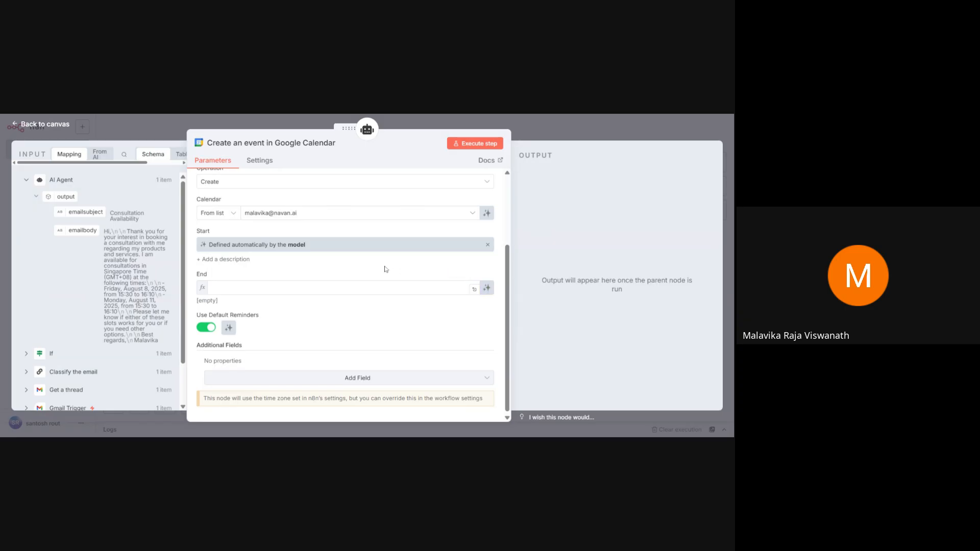
scroll(384, 267, "up", 3)
scroll(386, 269, "down", 3)
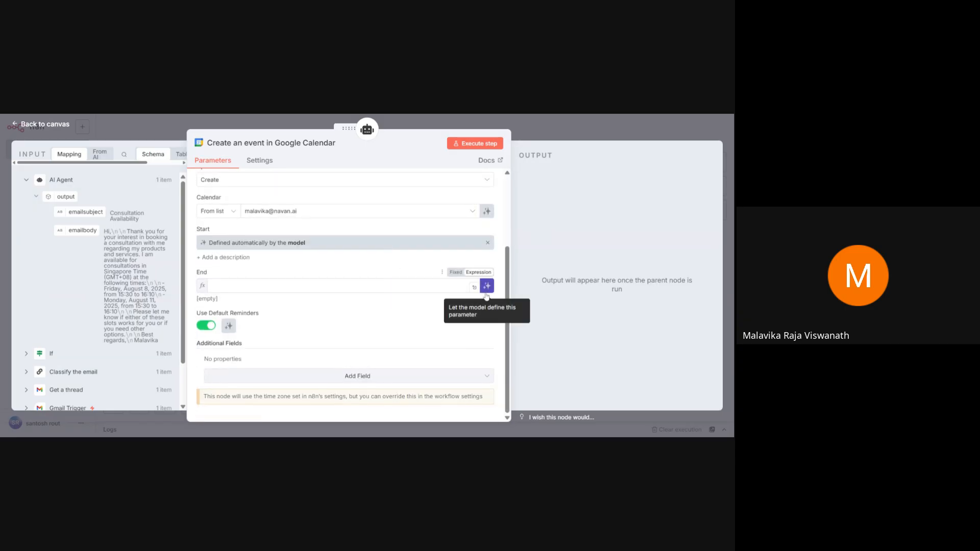
left_click(486, 287)
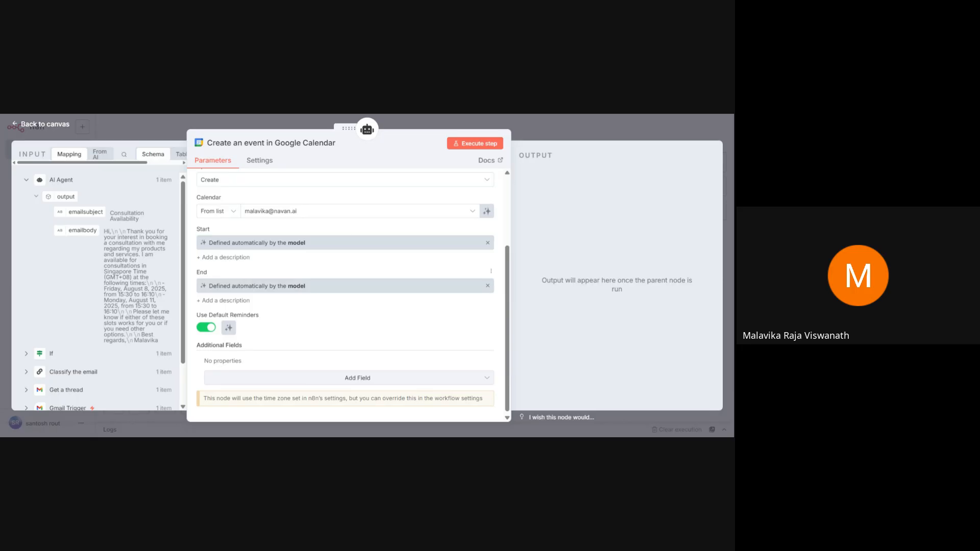
left_click(538, 123)
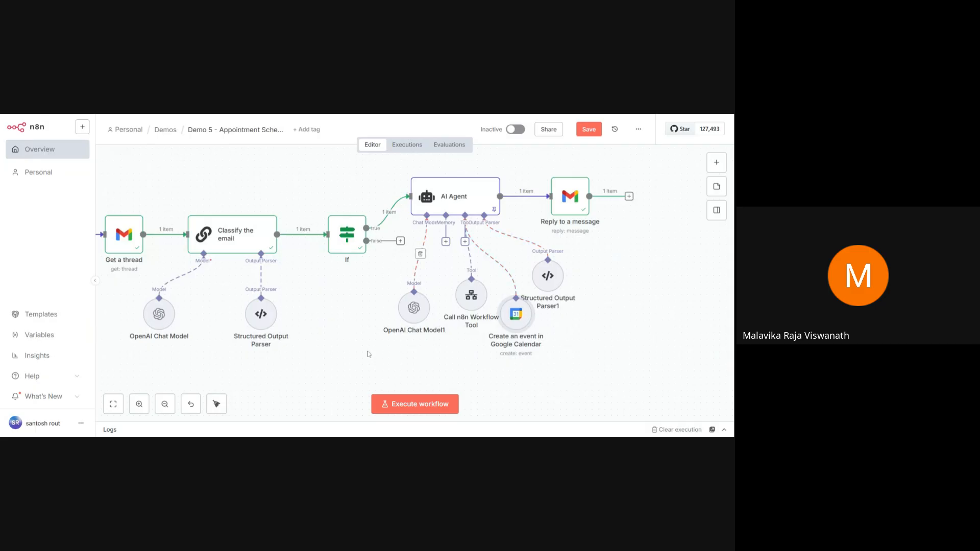
- Unpin the Gmail Trigger's old data, fetch the newest reply email as a test event and return to the canvas
scroll(474, 203, "left", 3)
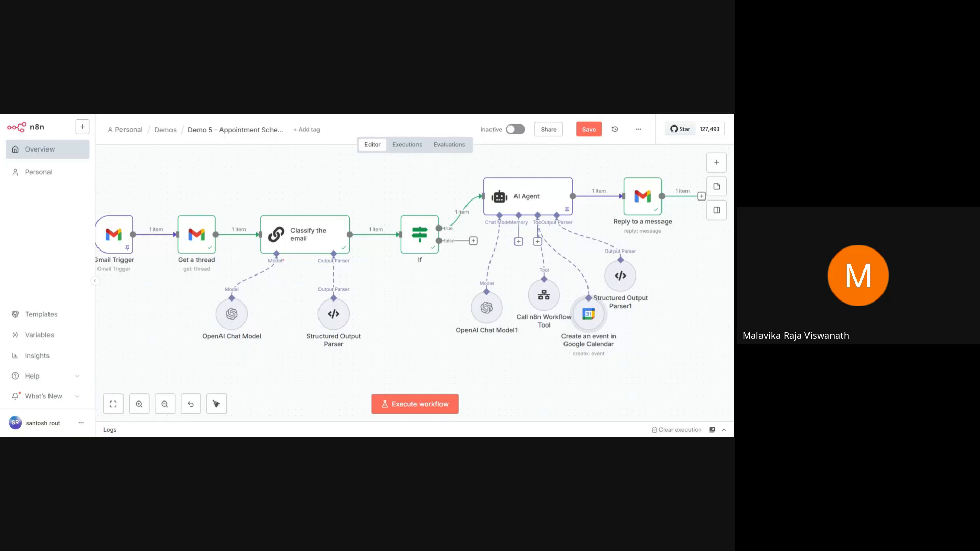
scroll(162, 164, "left", 2)
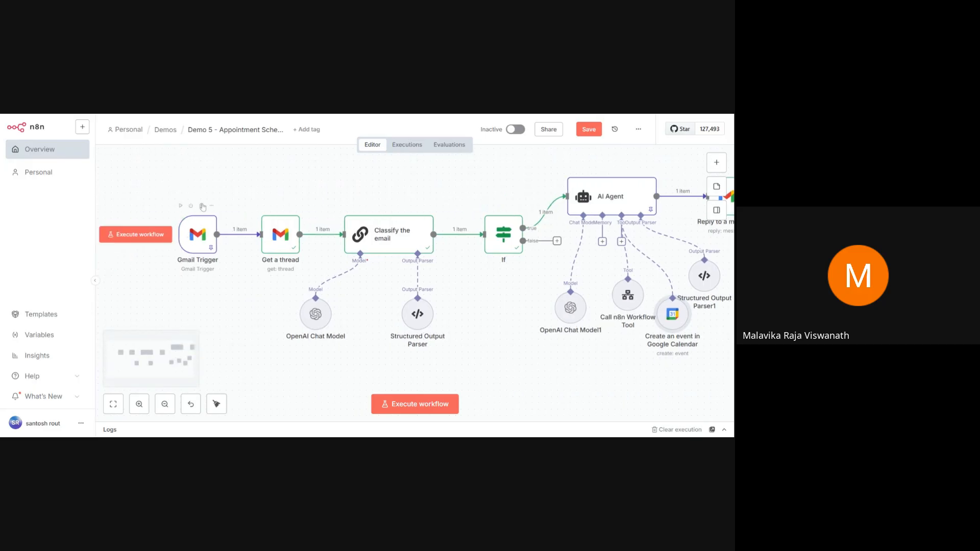
double_click(204, 234)
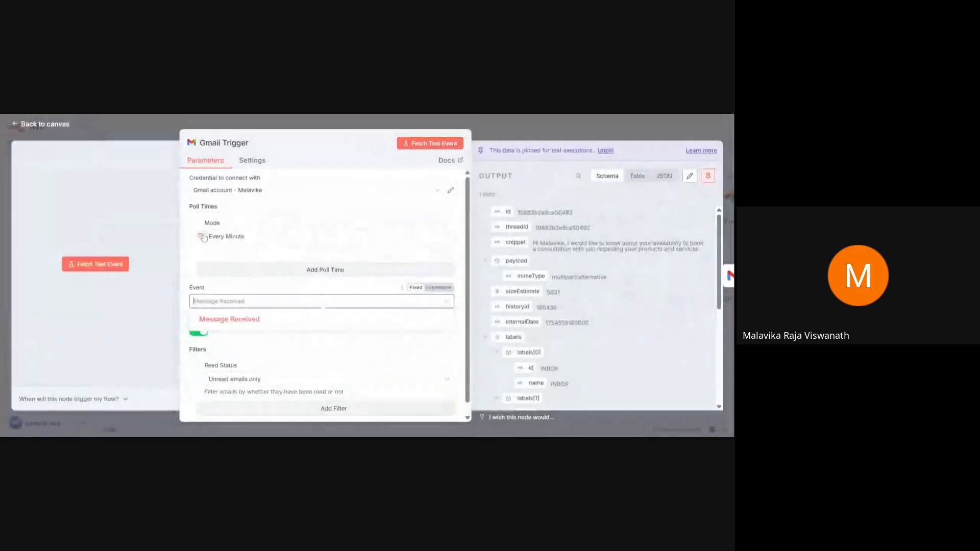
left_click(605, 150)
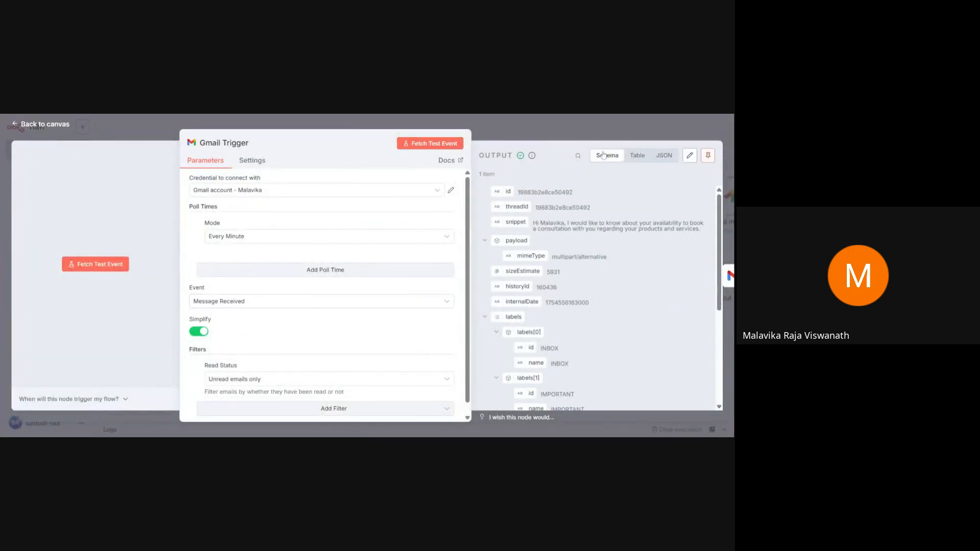
left_click(417, 144)
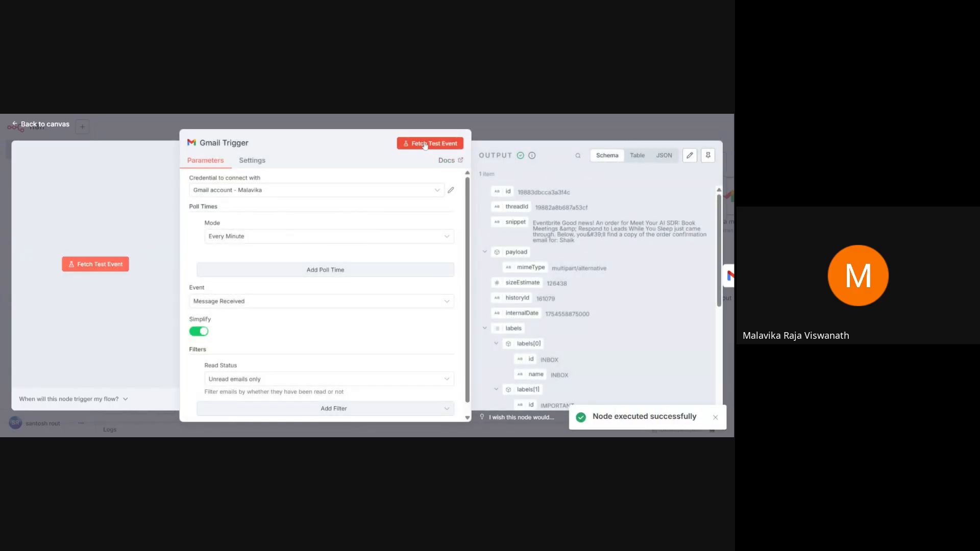
left_click(424, 146)
left_click(429, 145)
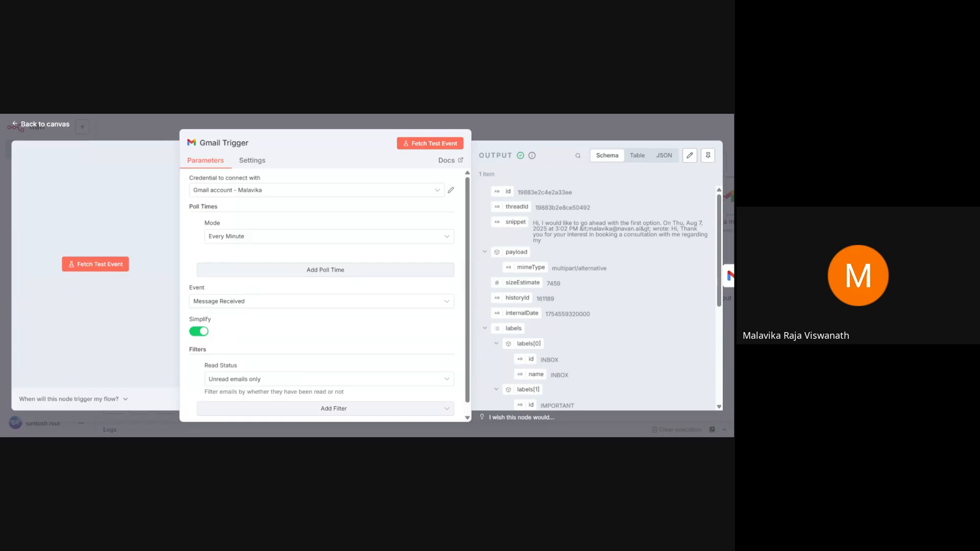
left_click(516, 124)
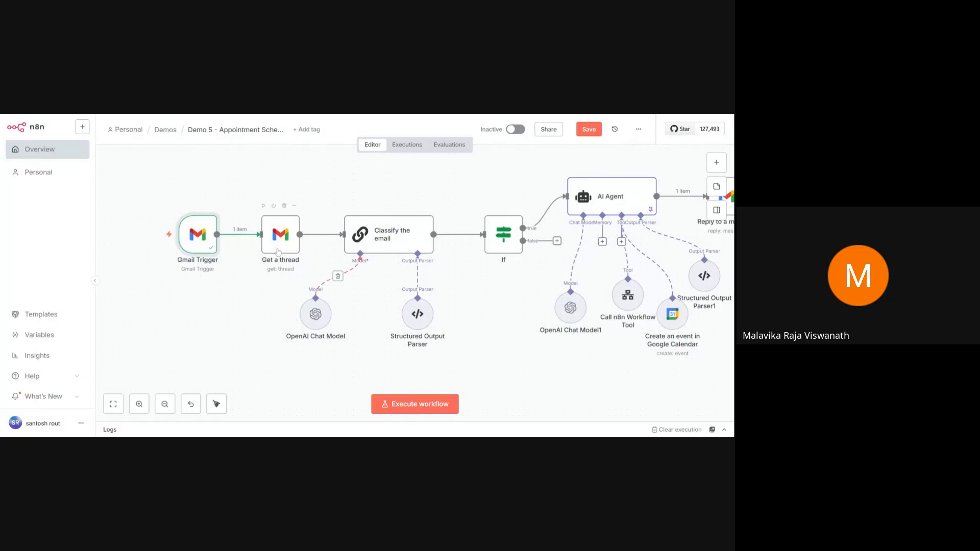
- Pin the Gmail Trigger's newly fetched data and execute the workflow up to the Classify the email node
key("p")
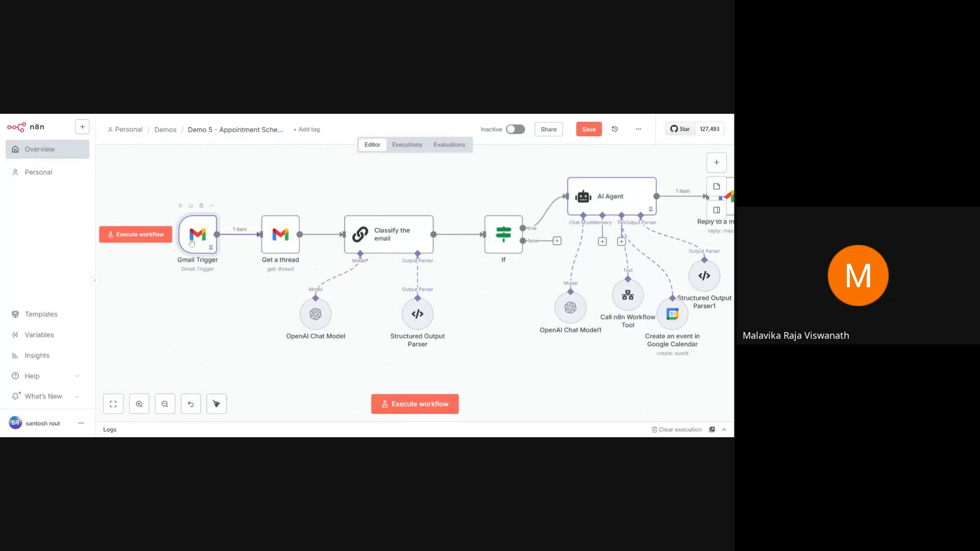
left_click(398, 207)
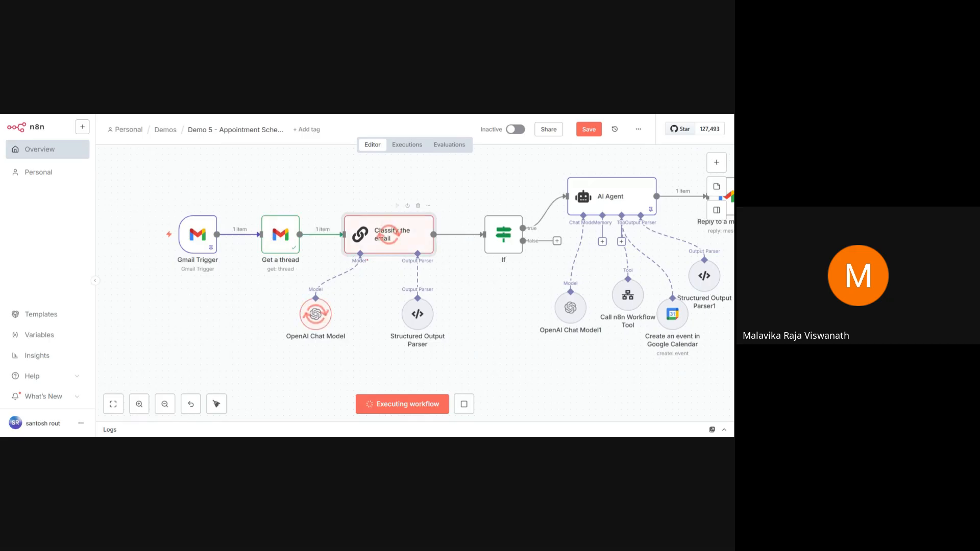
- Check the output of the Classify the email node, pin its data and execute the If node
double_click(397, 225)
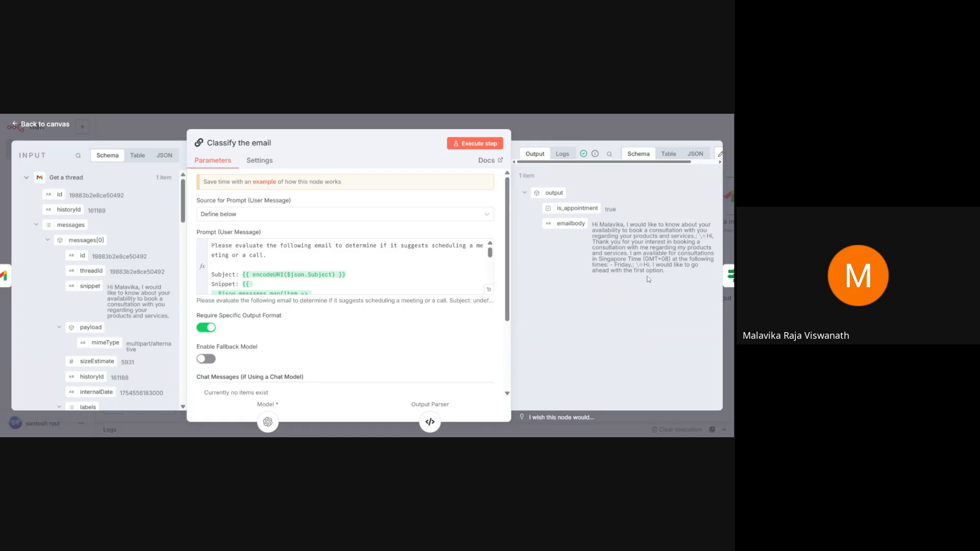
left_click(598, 121)
scroll(541, 334, "right", 3)
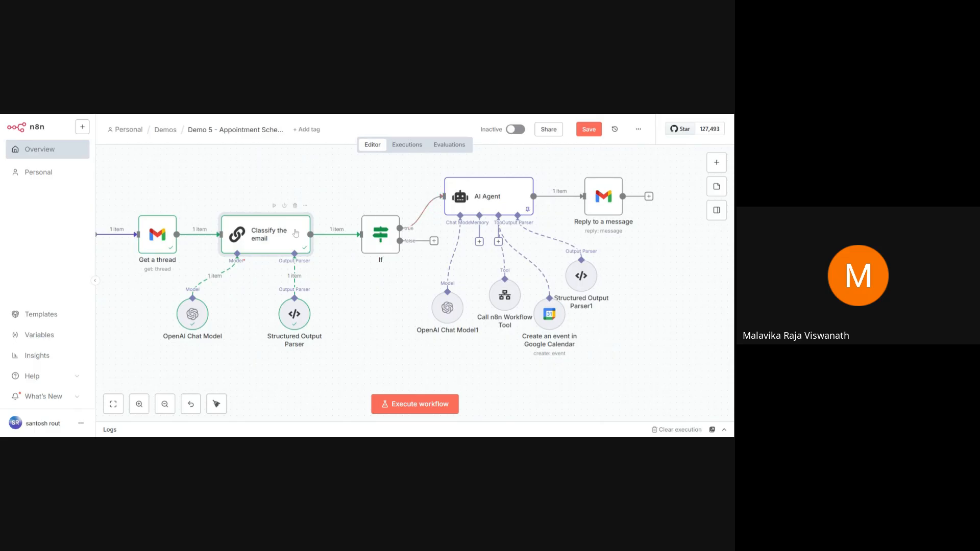
key("p")
left_click(364, 207)
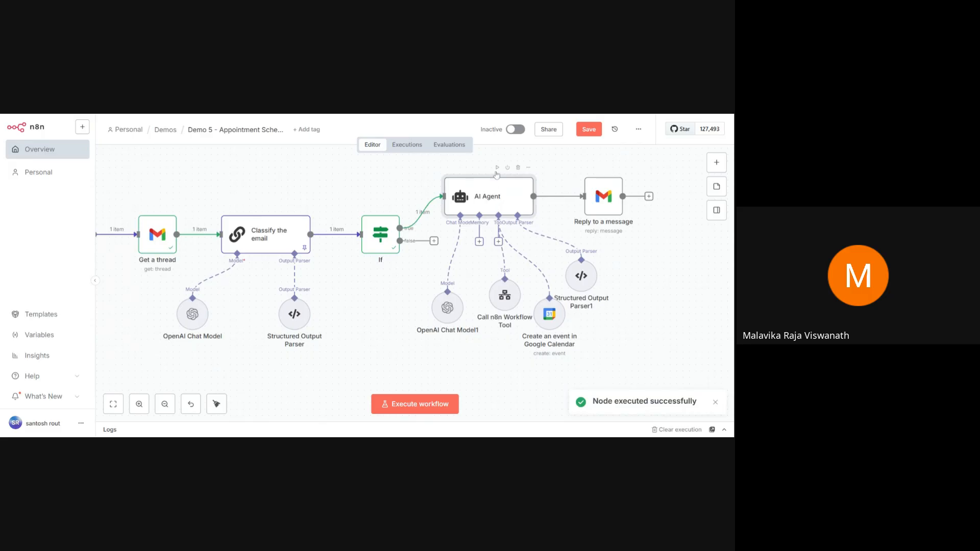
- Execute the AI Agent, review and pin its output, and run the Reply to a message node
left_click(496, 168)
scroll(674, 266, "right", 2)
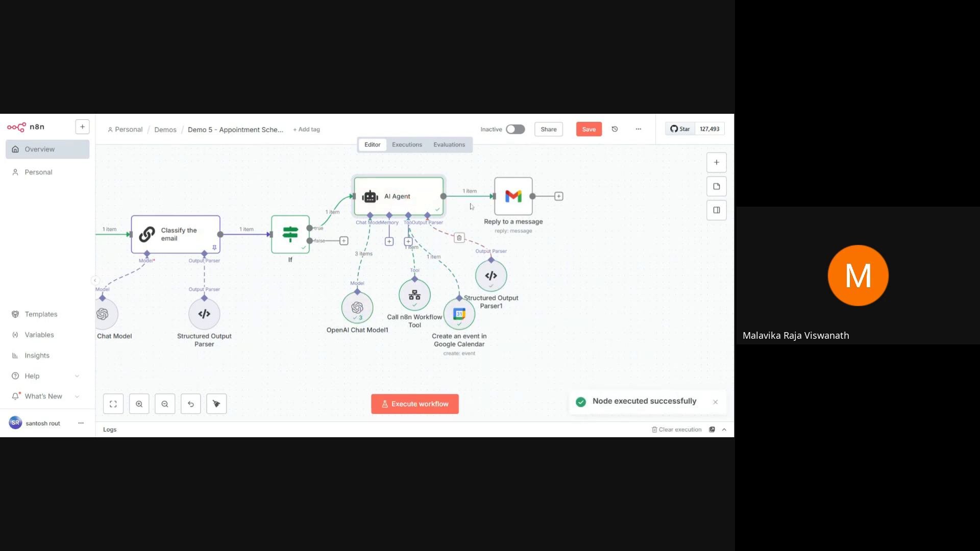
double_click(409, 196)
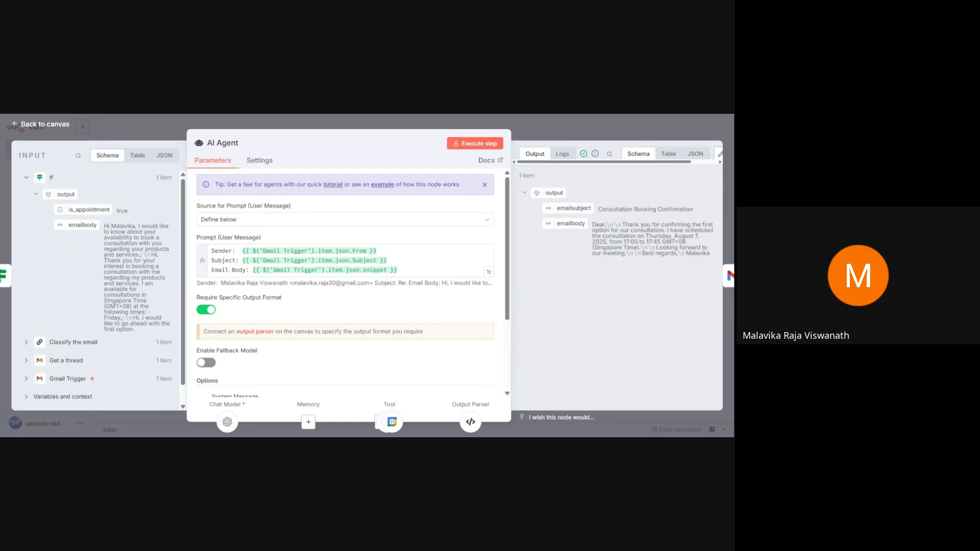
left_click(588, 127)
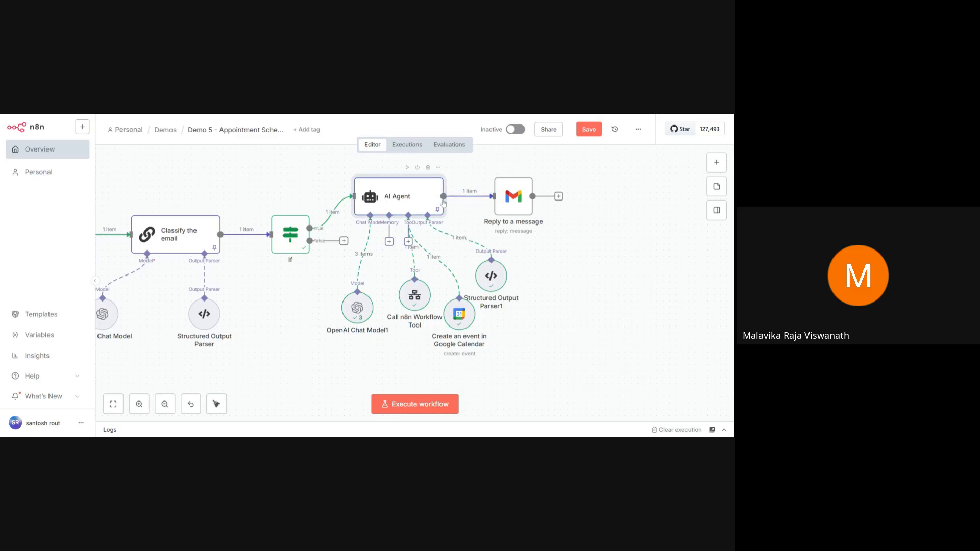
left_click(497, 168)
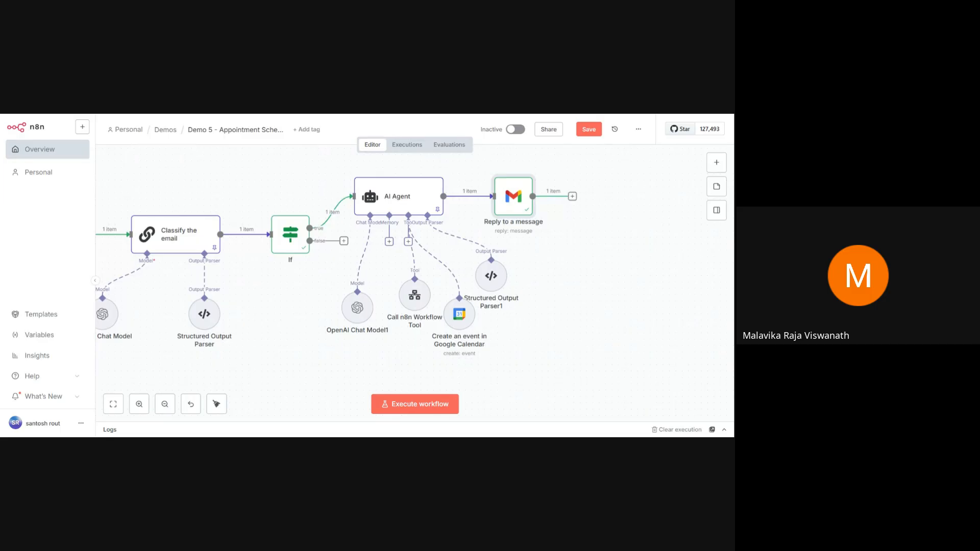
- Switch to Gmail, examine the consultation thread and its newest booking confirmation, and return to the n8n workflow
key("ctrl+Tab")
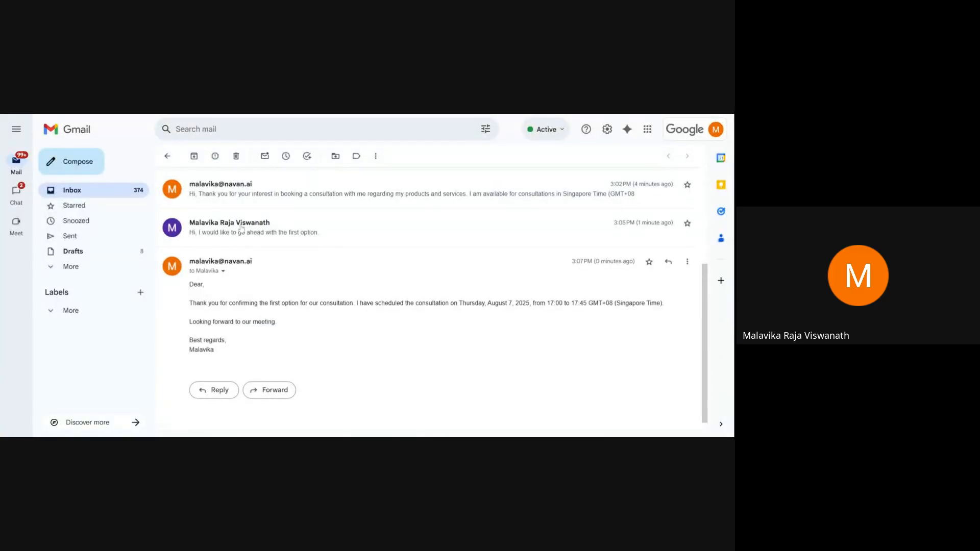
scroll(214, 289, "down", 1)
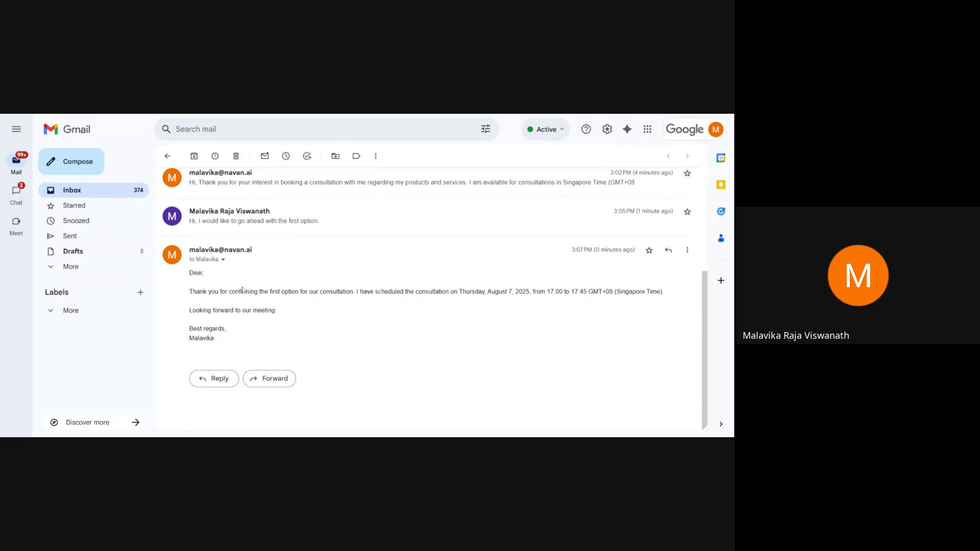
scroll(429, 285, "up", 2)
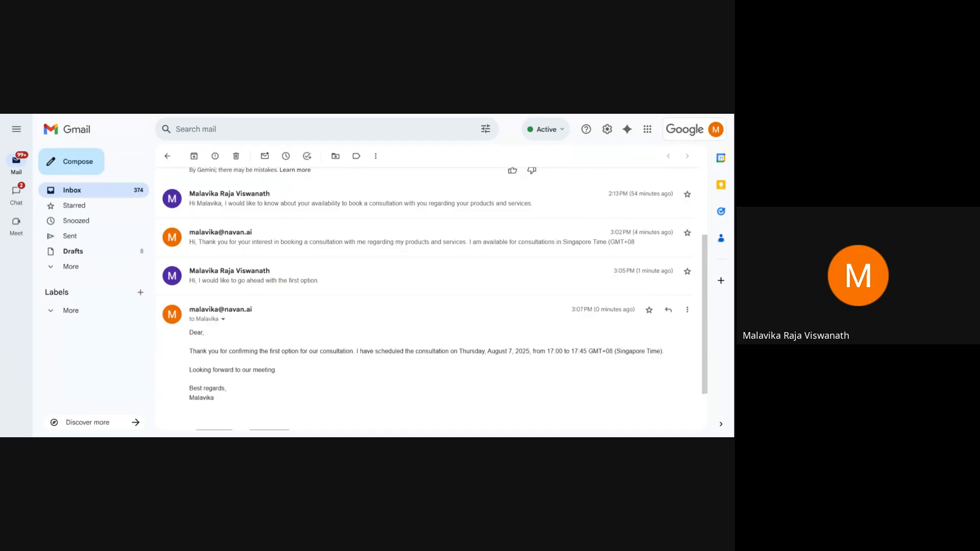
scroll(428, 286, "down", 2)
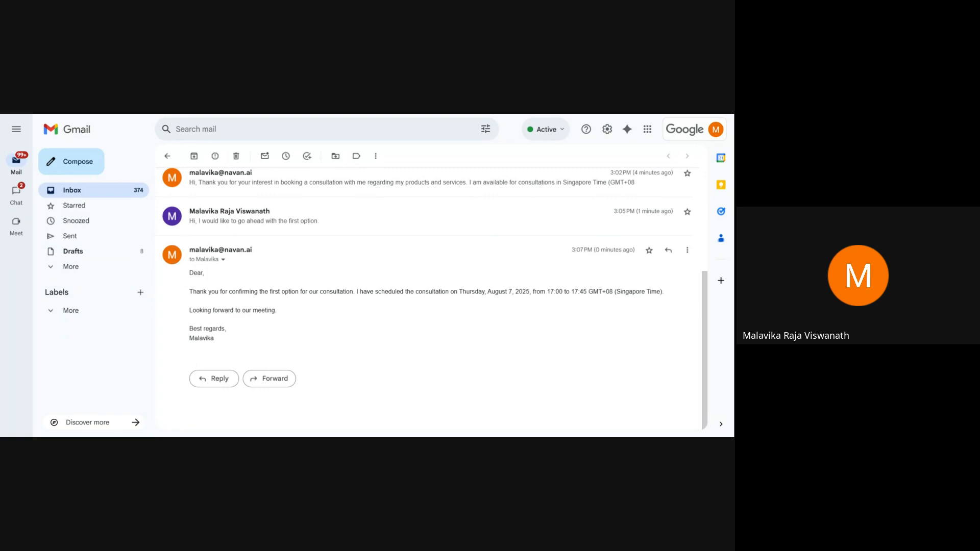
scroll(498, 324, "up", 3)
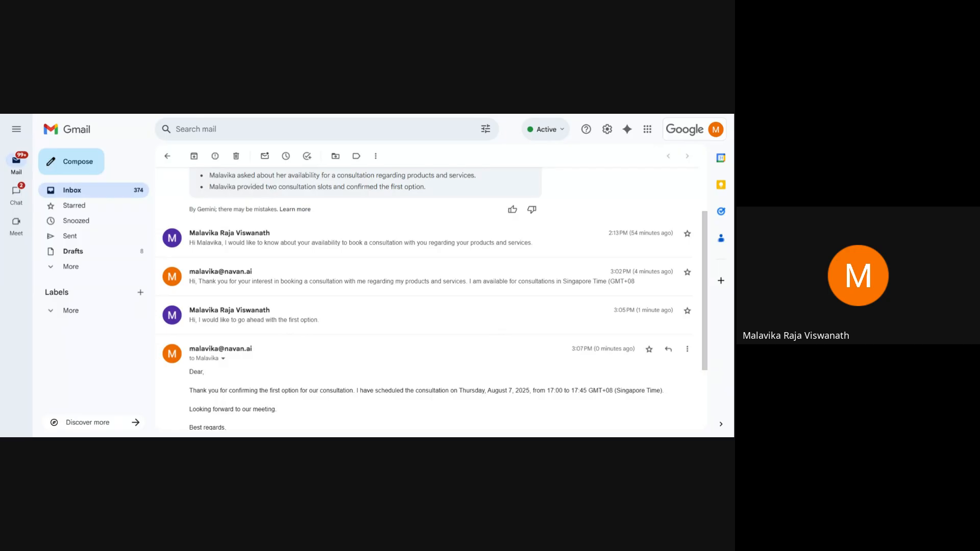
scroll(232, 233, "down", 3)
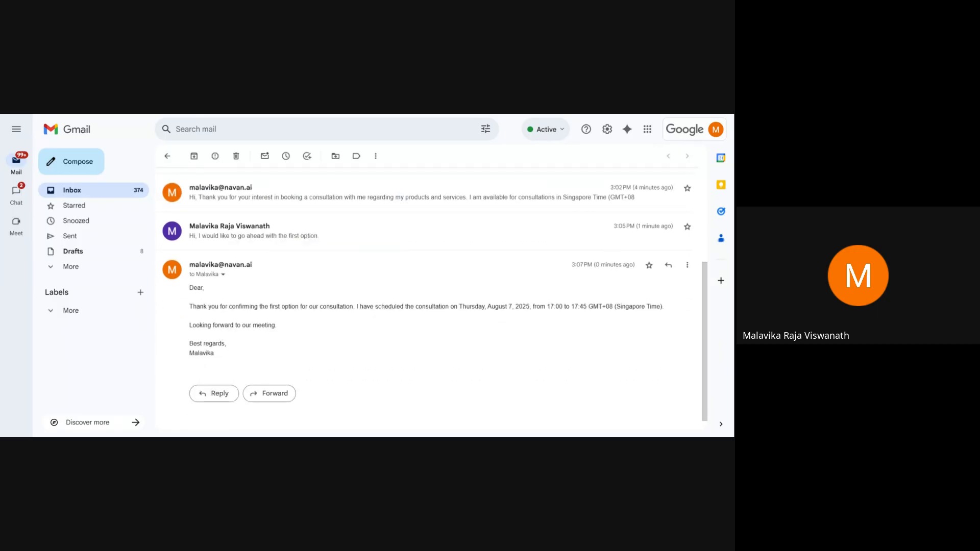
key("ctrl+Tab")
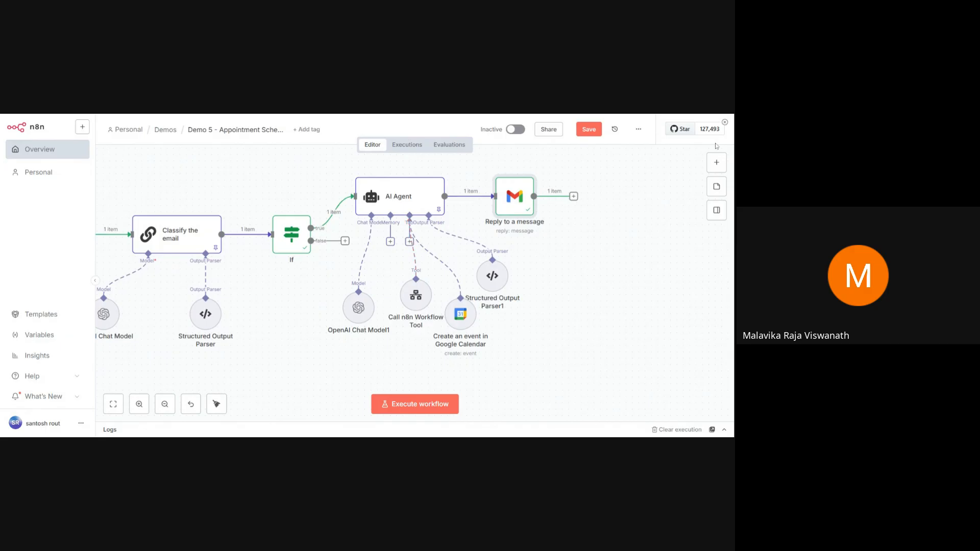
- Look up the available Google Calendar actions in the node library without adding a node
left_click(716, 163)
type("caled")
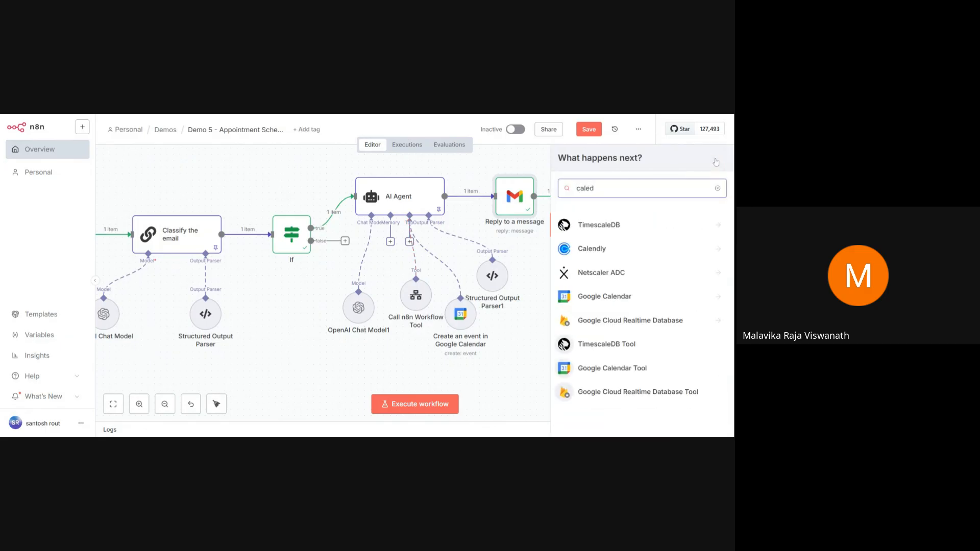
left_click(651, 293)
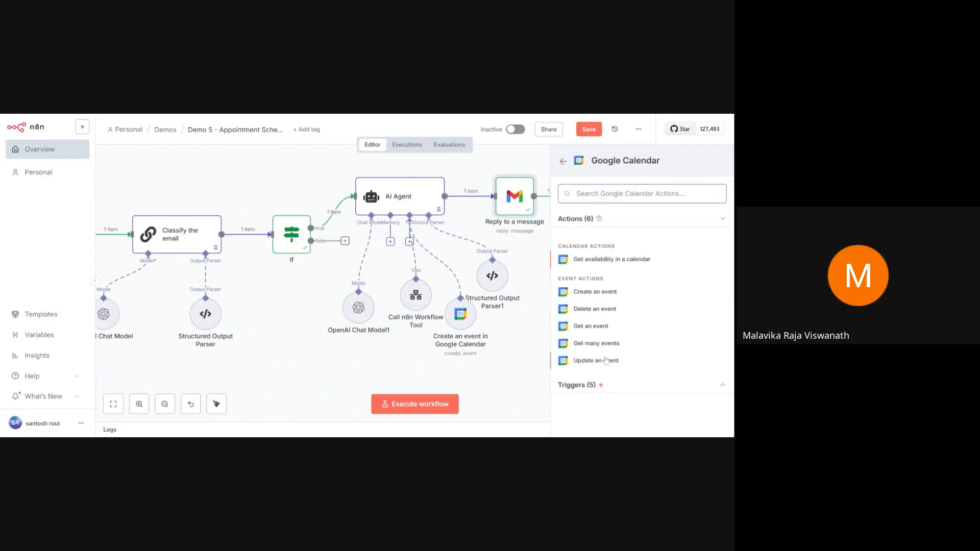
left_click(532, 348)
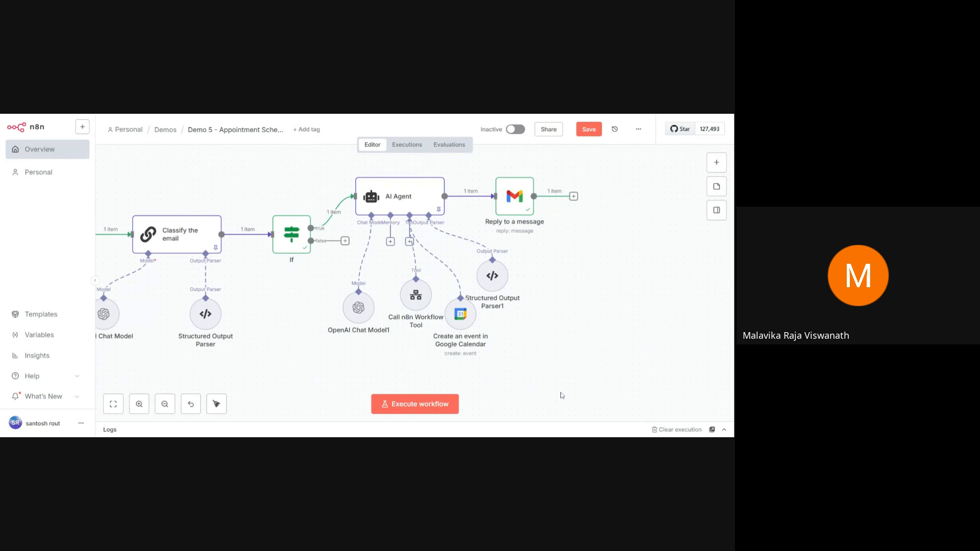
- Bring the whole workflow into view and review the prompt and pinned output of the Classify the email node
scroll(415, 276, "left", 3)
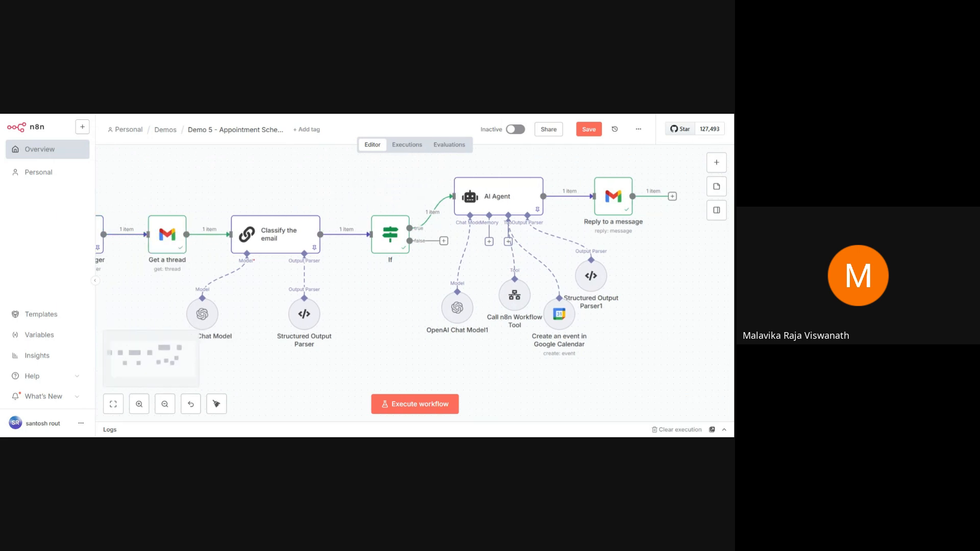
left_click(164, 404)
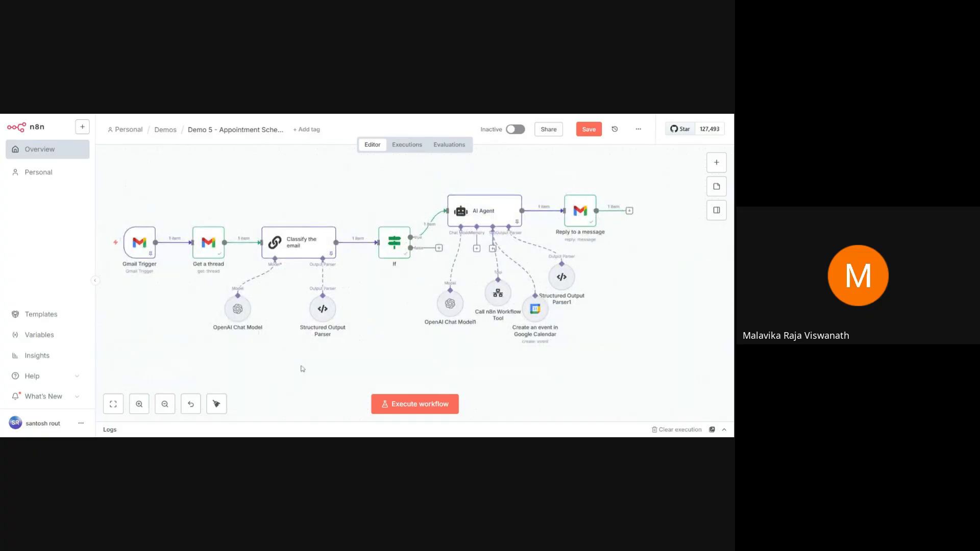
scroll(302, 368, "left", 2)
scroll(302, 369, "right", 2)
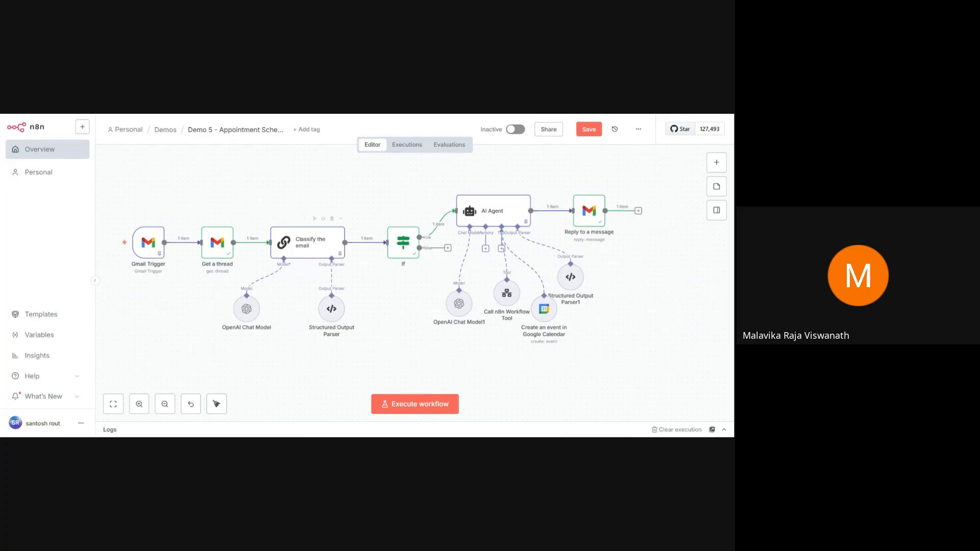
double_click(307, 240)
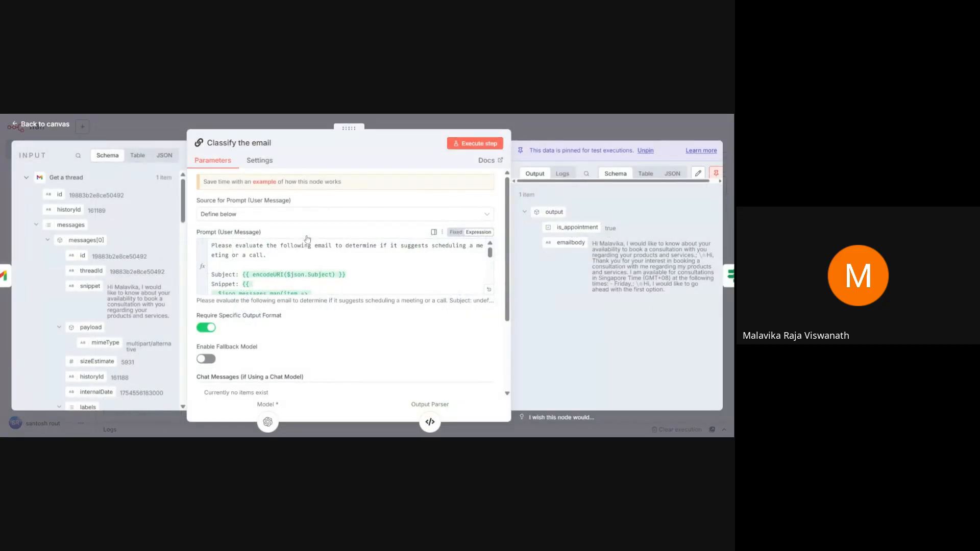
left_click(552, 120)
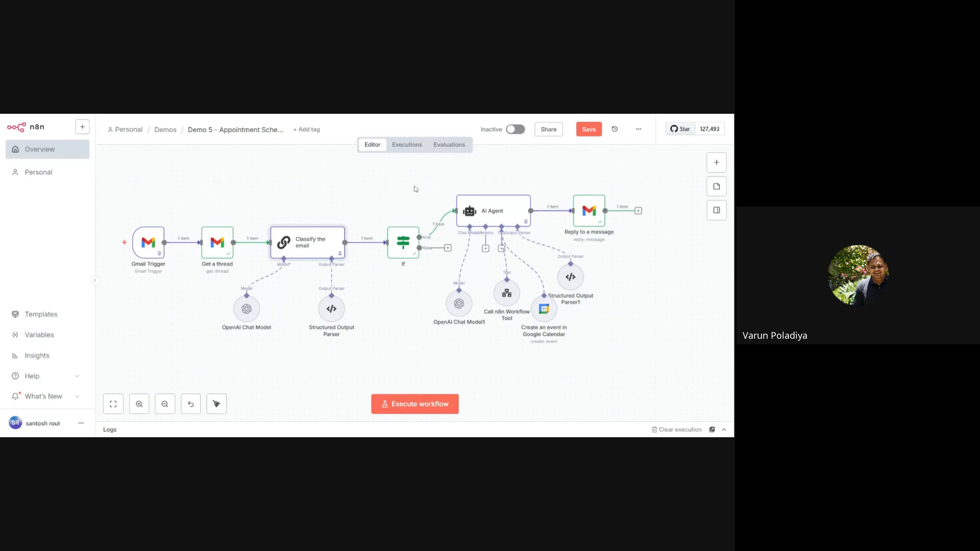
- Save the workflow, rename the Call n8n Workflow Tool node to getAvailabilities and return to the canvas
left_click(587, 130)
double_click(507, 294)
left_click(253, 143)
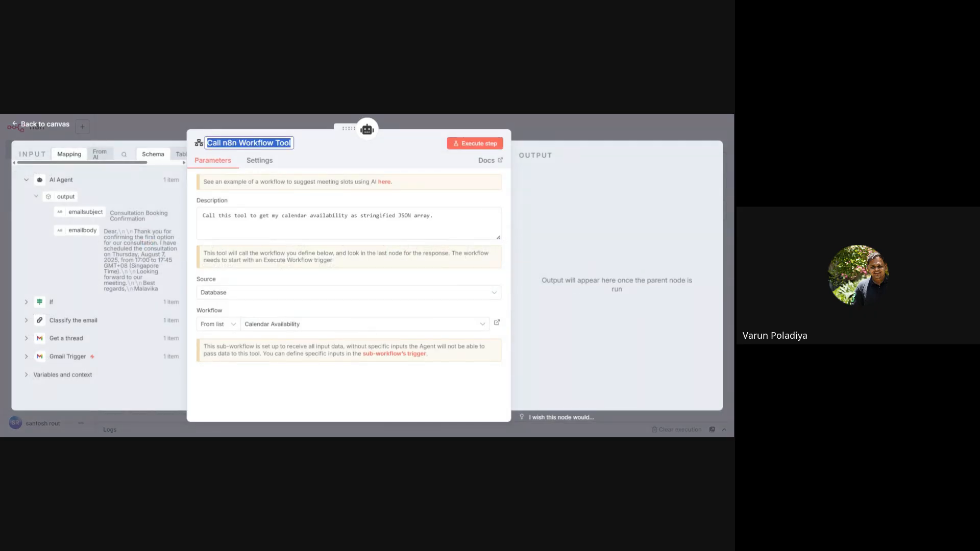
type("getAvaila")
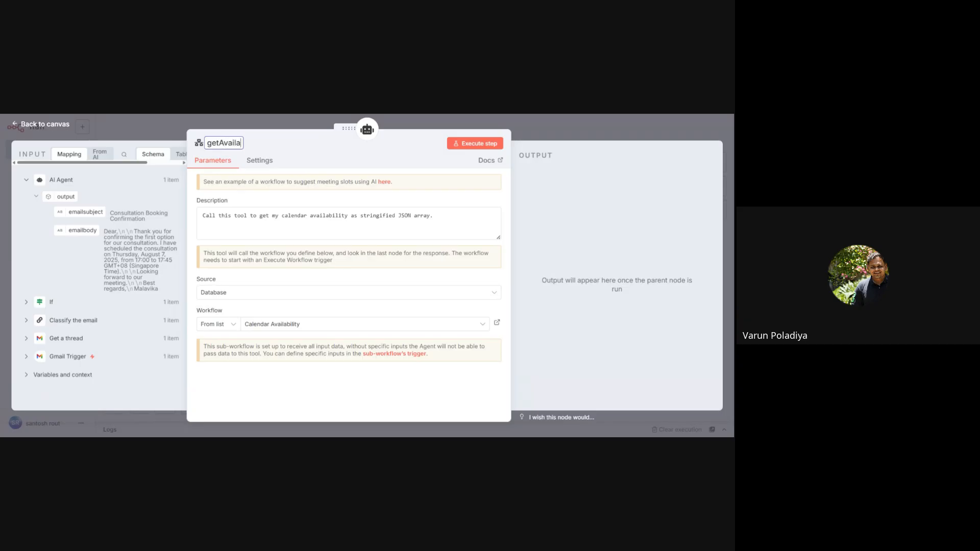
type("bilities")
key("Return")
left_click(300, 121)
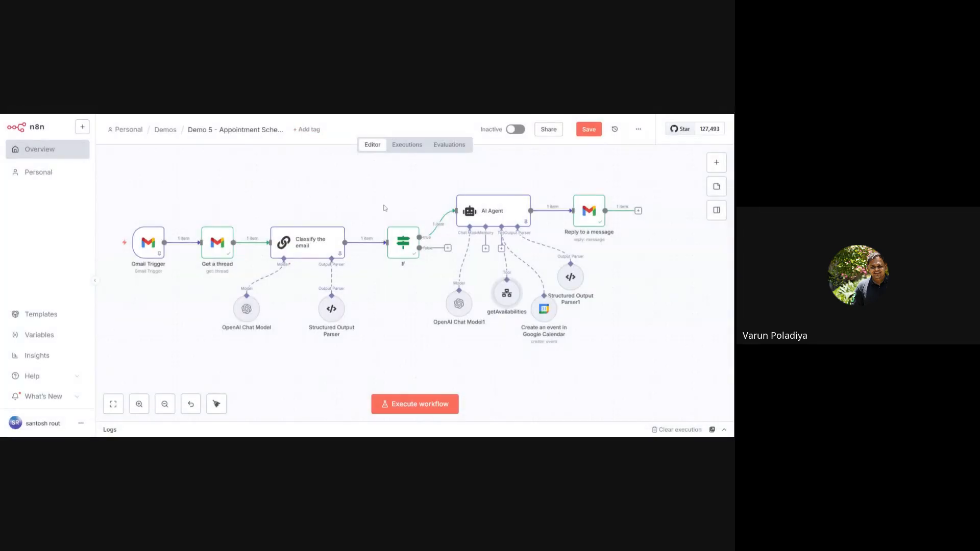
- Rename the Create an event in Google Calendar tool to bookConsultation and return to the canvas
double_click(542, 309)
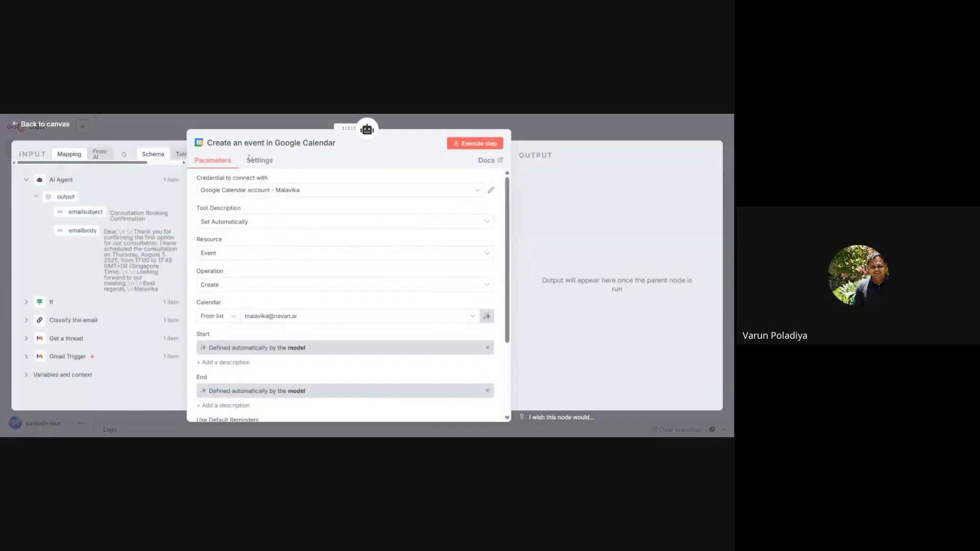
left_click(248, 145)
type("book")
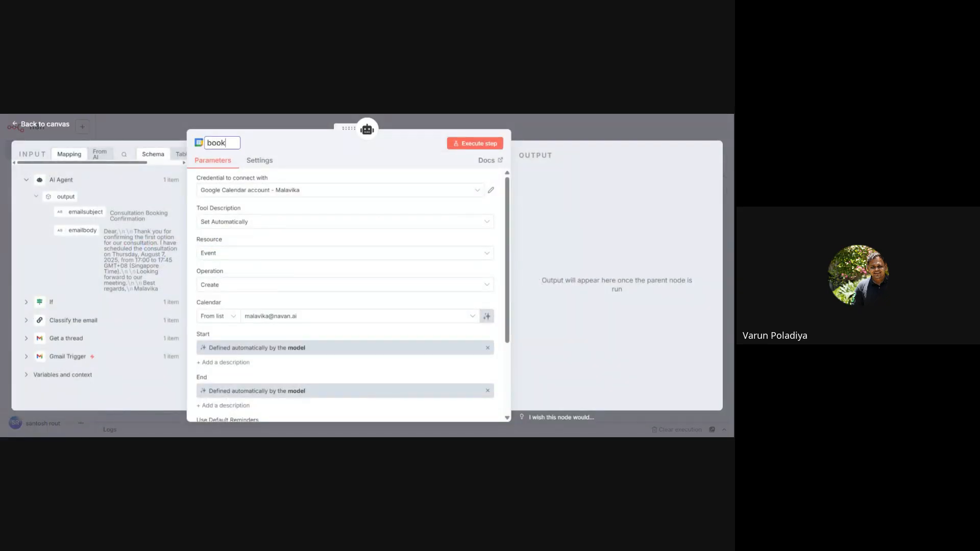
type("Consultation")
left_click(233, 124)
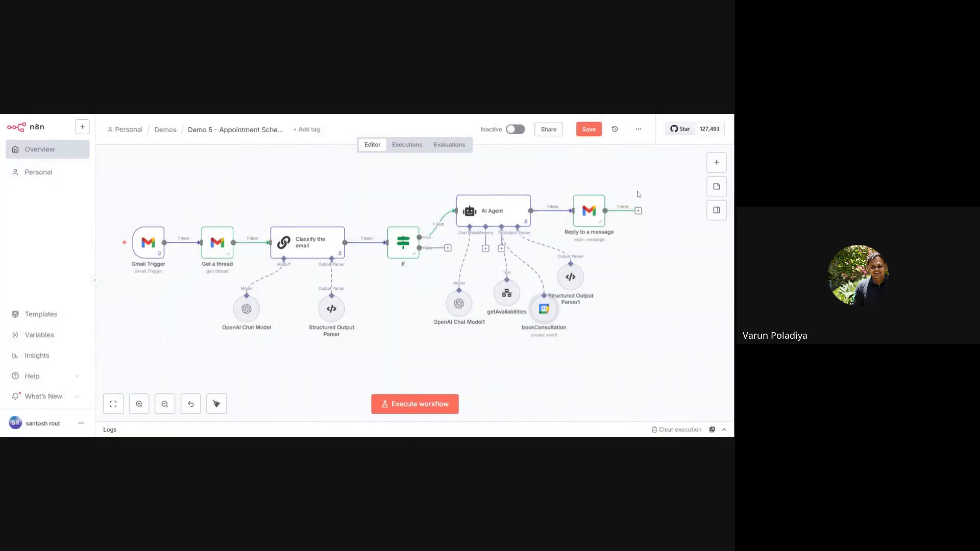
- Tidy up the workflow layout, space out the chat model, getAvailabilities and Structured Output Parser1 nodes so their labels are separated, and save the workflow
left_click(217, 402)
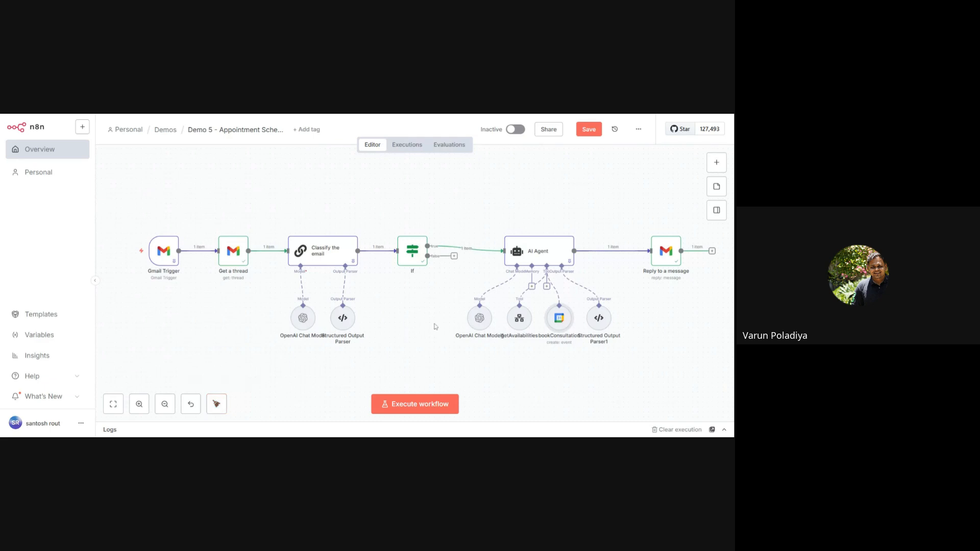
left_click(584, 133)
left_click_drag(483, 325, 448, 311)
left_click_drag(311, 321, 289, 320)
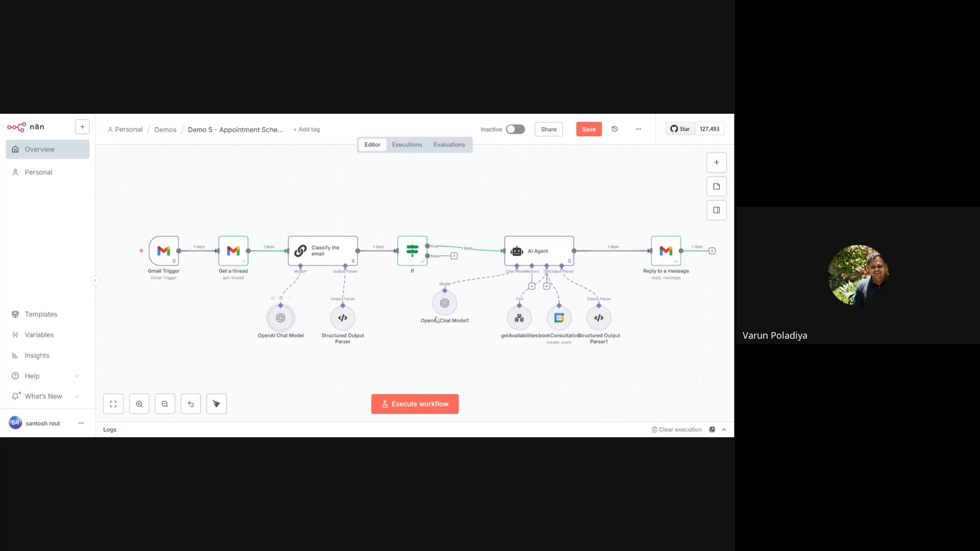
left_click_drag(527, 326, 517, 325)
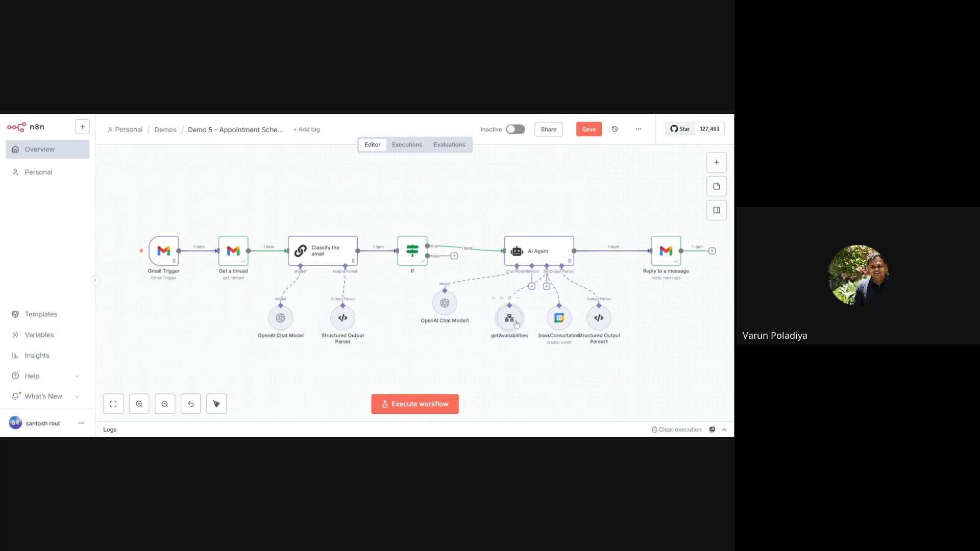
left_click_drag(609, 316, 623, 312)
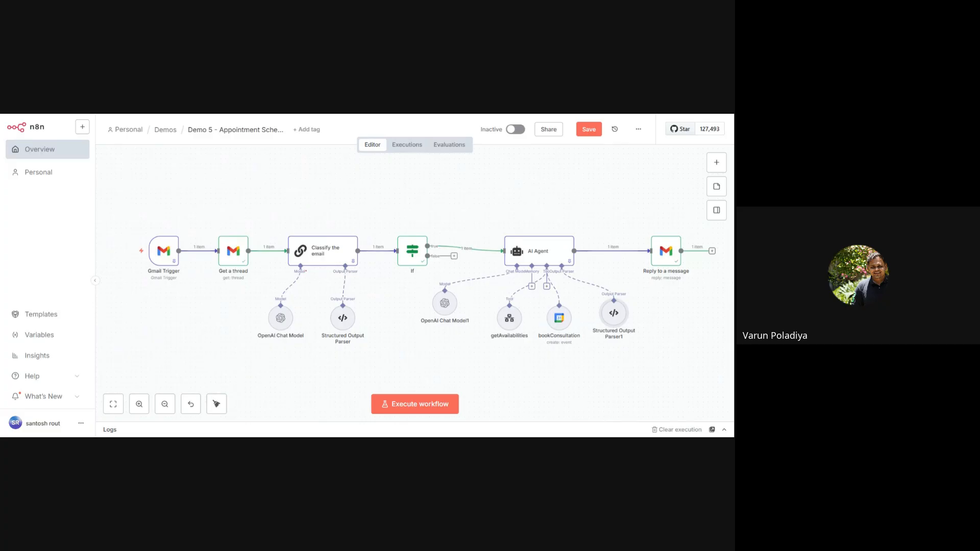
left_click(579, 134)
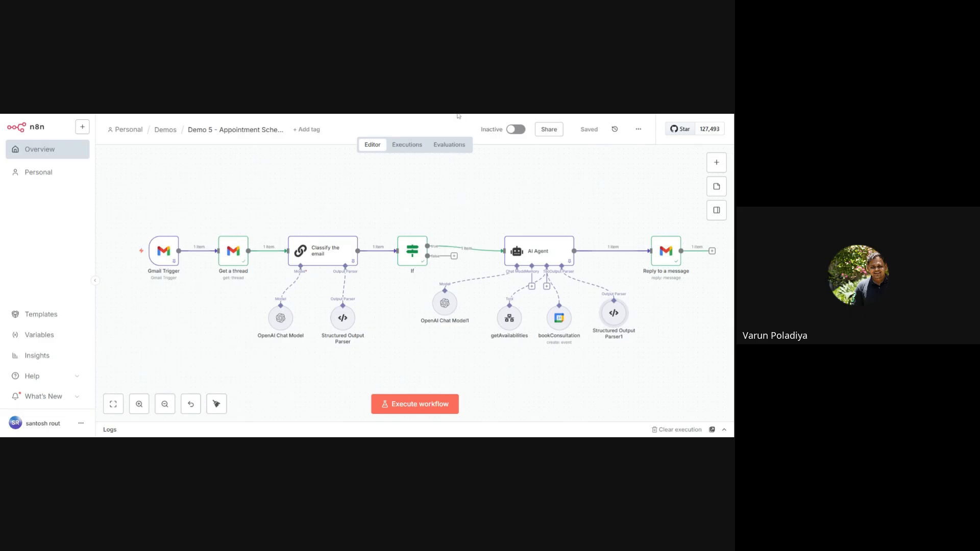